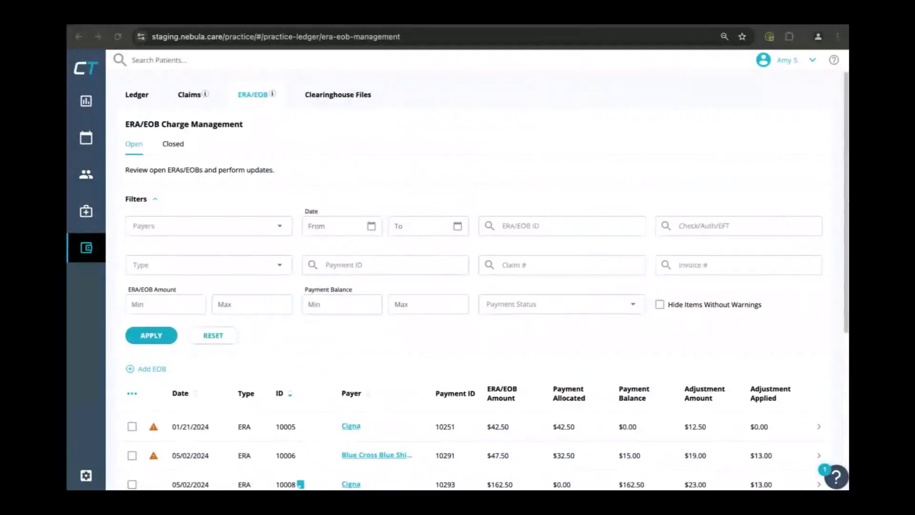
# Filter the ERAs/EOBs by ID 10074, open the matching ERA from the closed list, and set its status to Open.
pyautogui.click(542, 225)
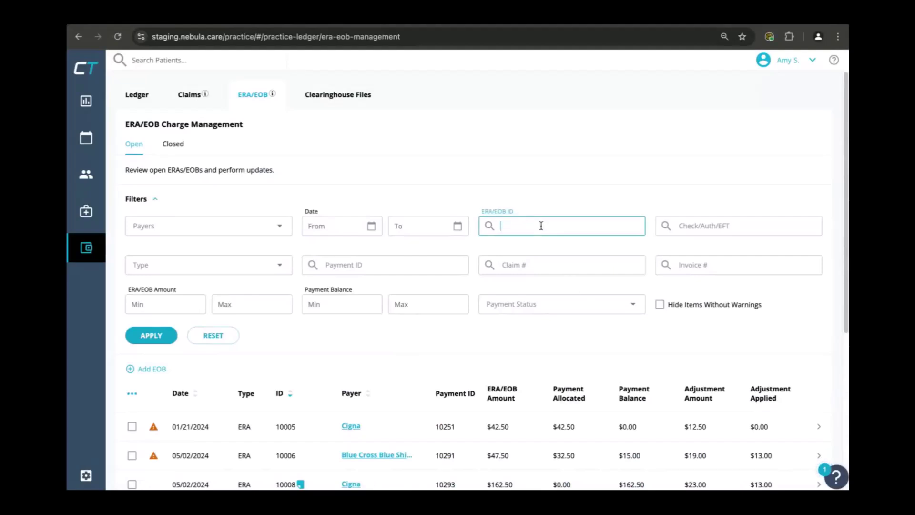
pyautogui.write('10074')
pyautogui.click(163, 333)
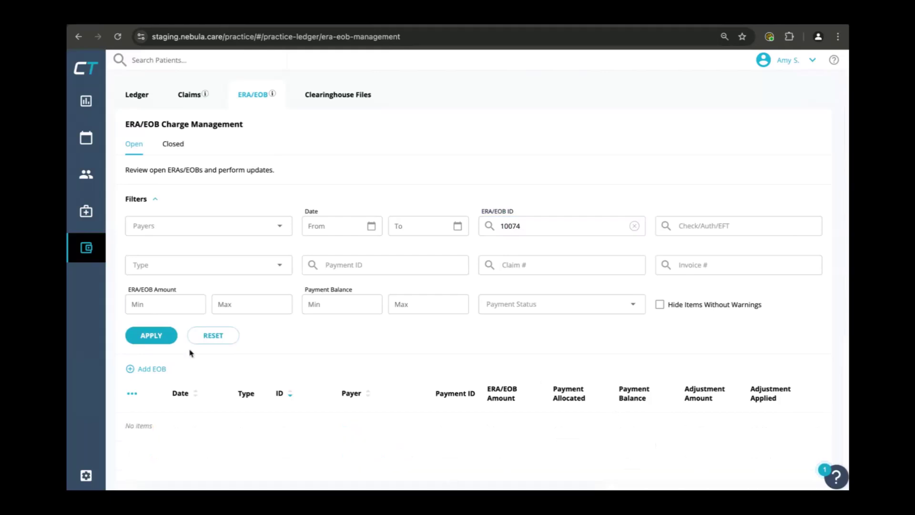
pyautogui.click(184, 144)
pyautogui.click(536, 428)
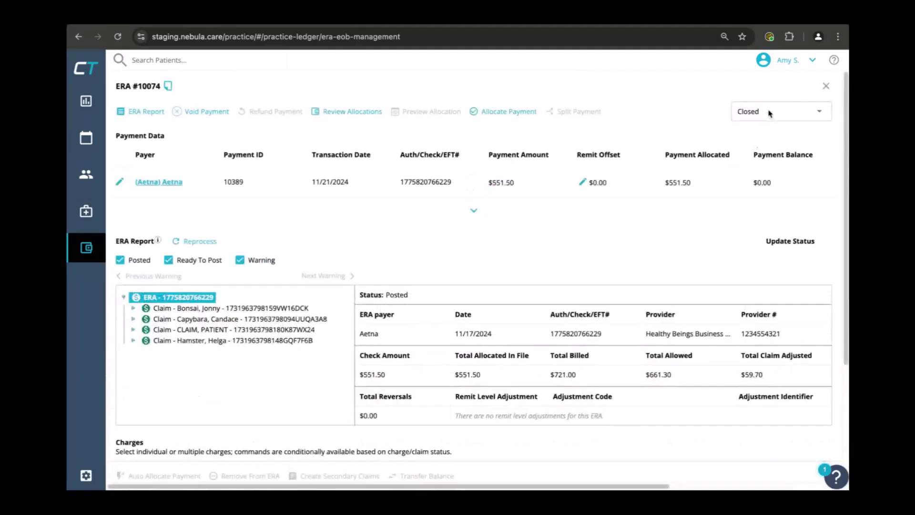
pyautogui.click(771, 116)
pyautogui.click(746, 157)
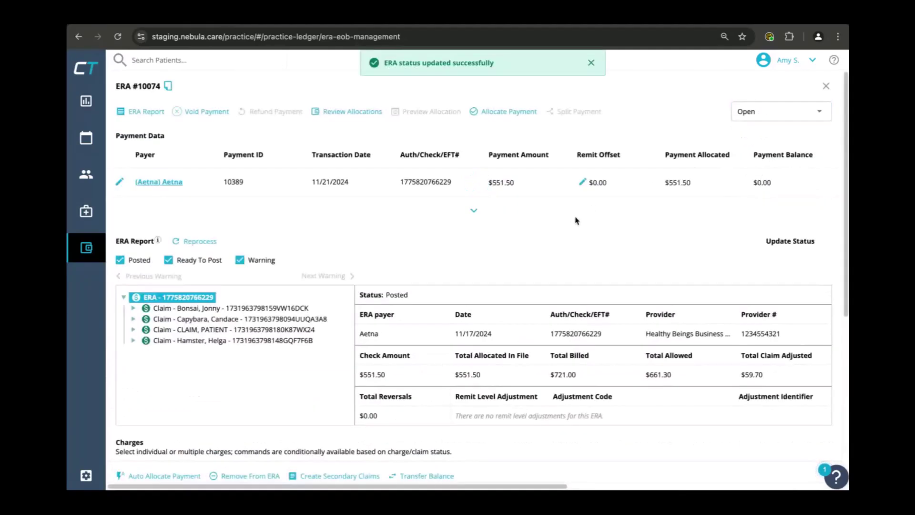
# Examine the first claim in the ERA report and the billed, paid, adjustment and balance amounts of its charges.
pyautogui.scroll(-2, 149, 264)
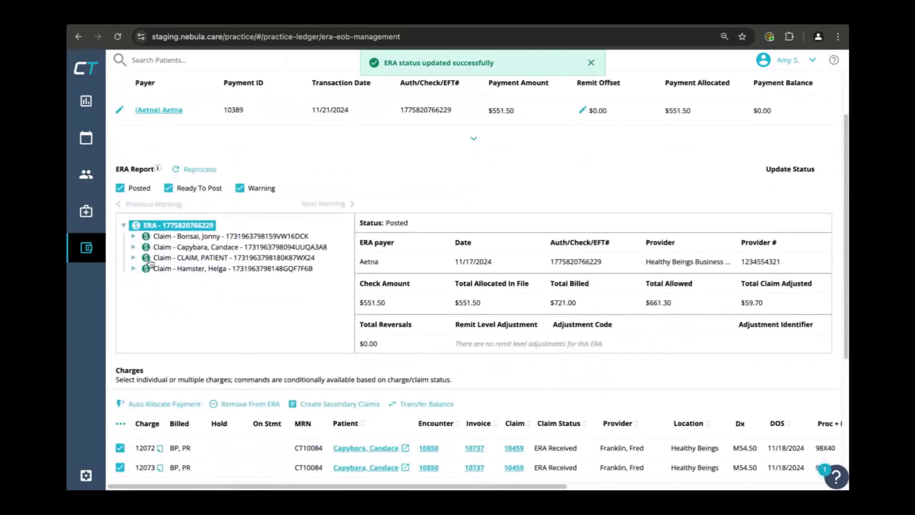
pyautogui.click(144, 236)
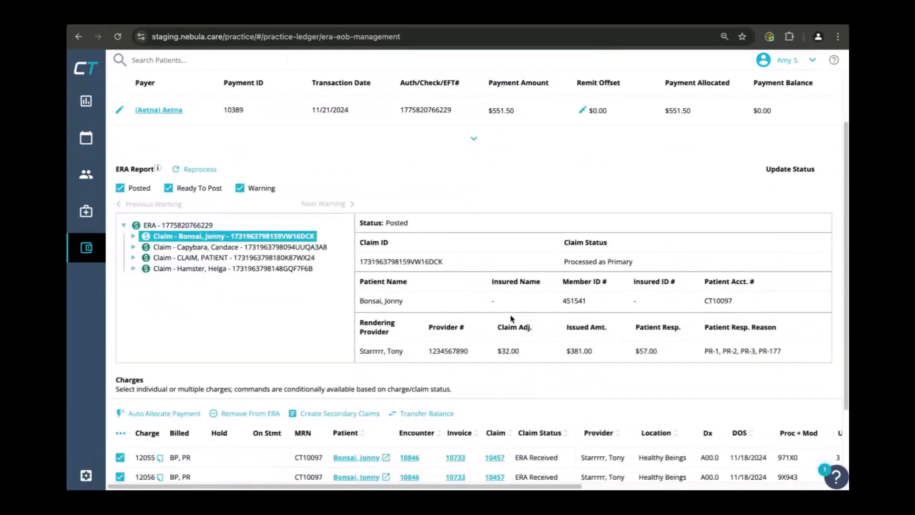
pyautogui.hscroll(2, 677, 423)
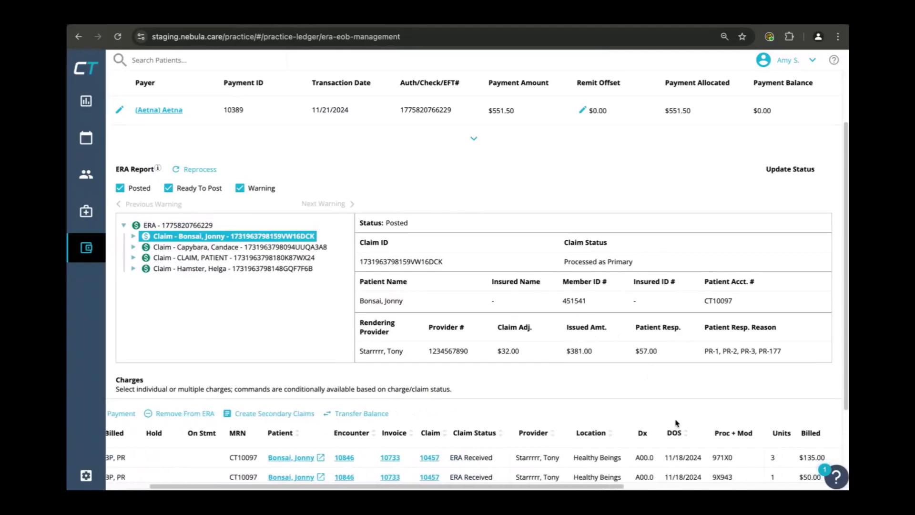
pyautogui.scroll(-3, 677, 423)
pyautogui.hscroll(5, 680, 414)
pyautogui.hscroll(5, 680, 414)
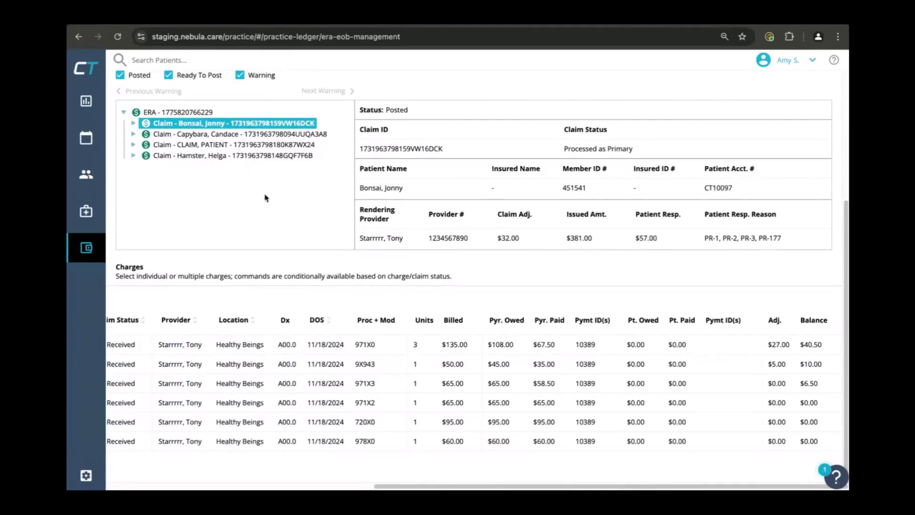
pyautogui.hscroll(-6, 307, 256)
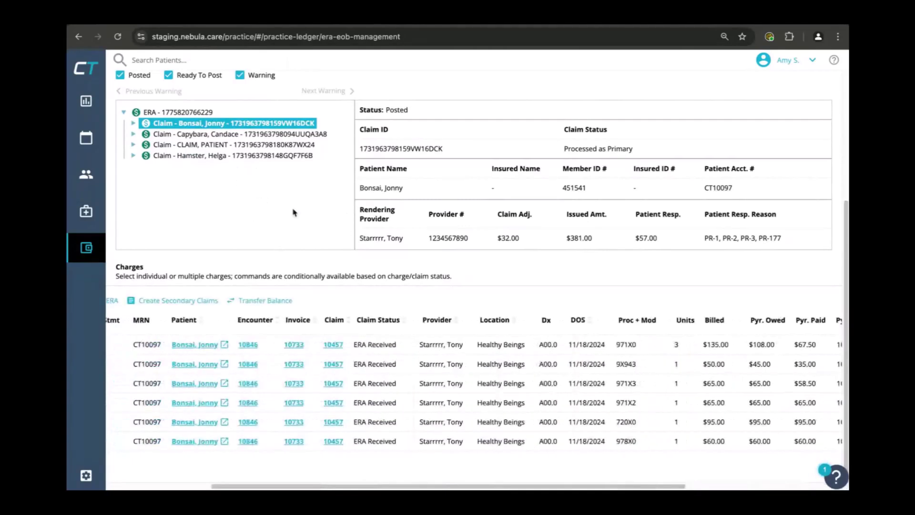
pyautogui.scroll(3, 293, 212)
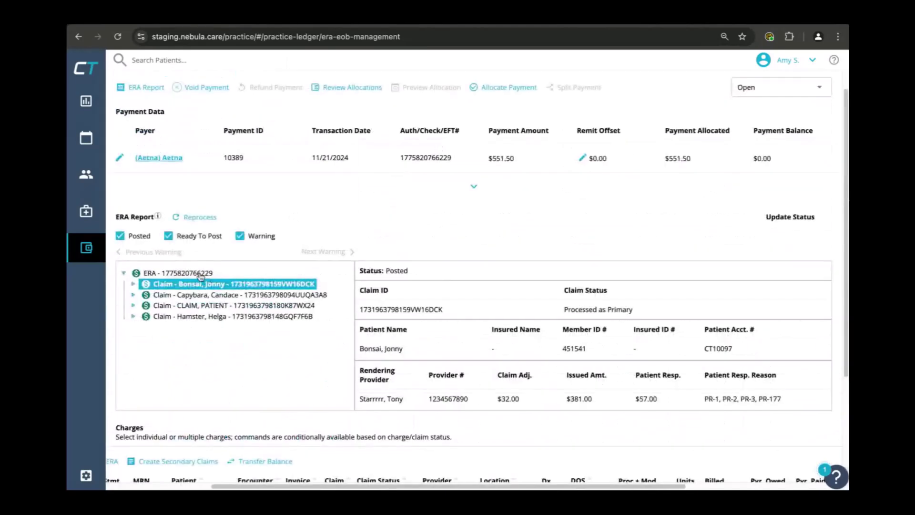
# Expand the first claim and review the payment details of its line items through 971X2.
pyautogui.click(133, 284)
pyautogui.click(173, 297)
pyautogui.click(176, 307)
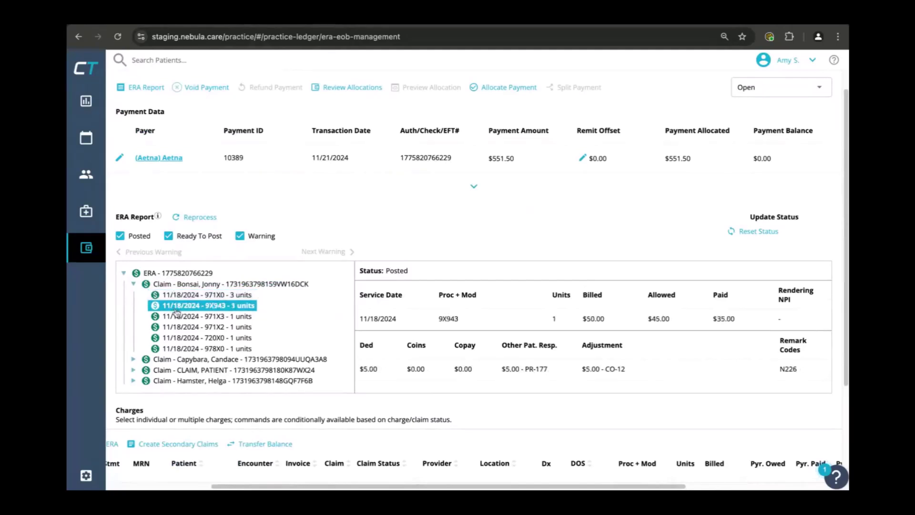
pyautogui.click(176, 317)
pyautogui.click(176, 327)
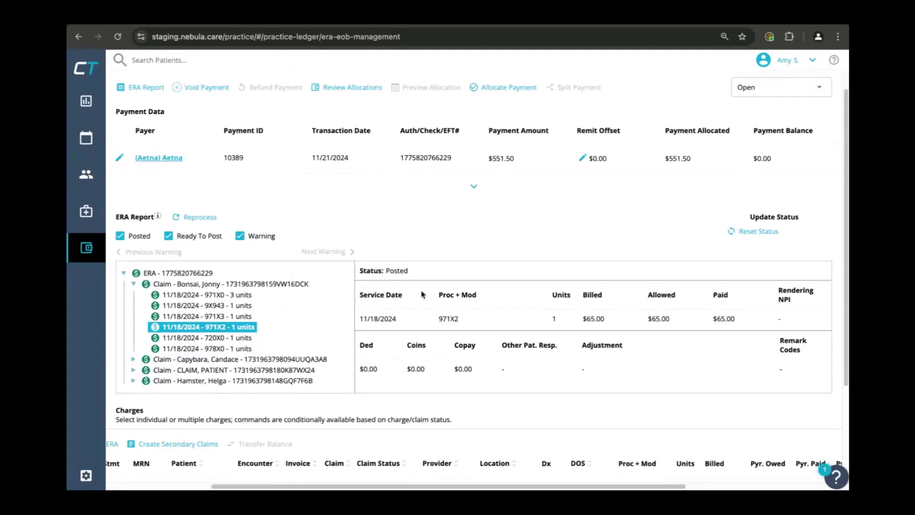
# Set the status of ERA 10074 to Closed and agree to create its outstanding secondary claim drafts.
pyautogui.scroll(1, 649, 196)
pyautogui.click(759, 114)
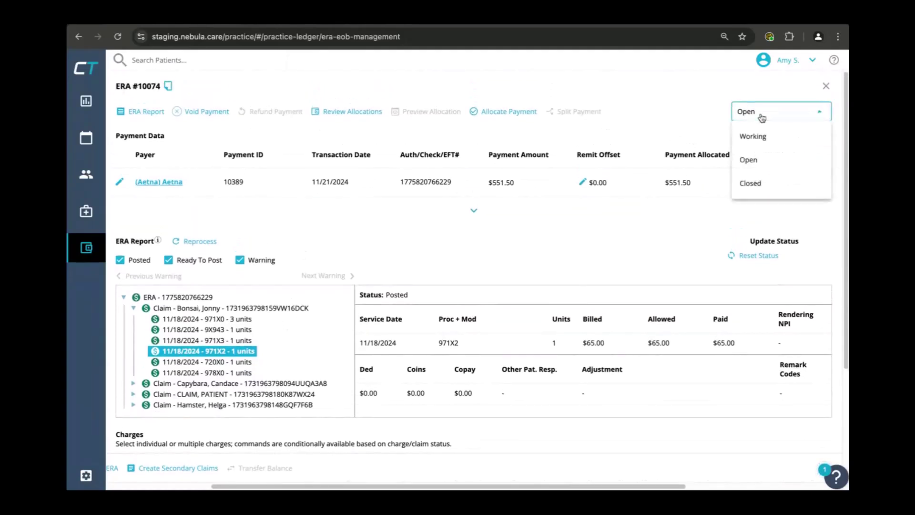
pyautogui.click(758, 183)
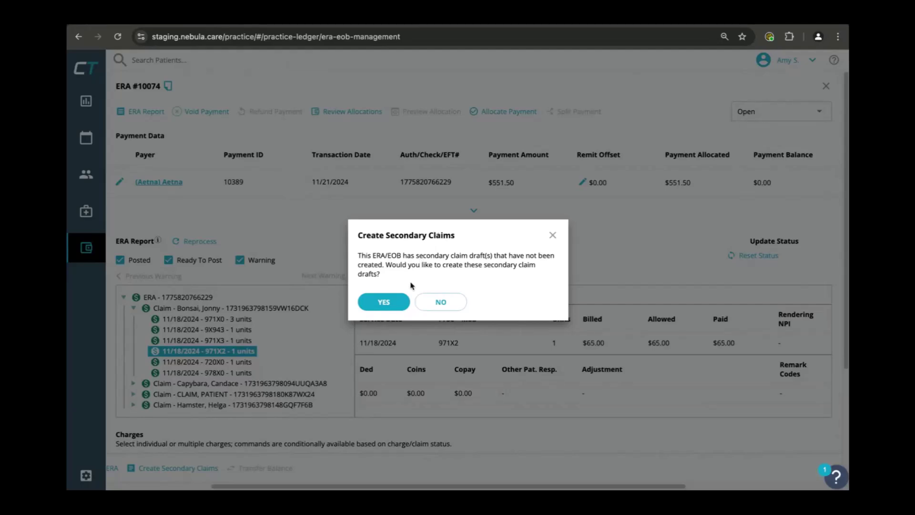
pyautogui.click(385, 303)
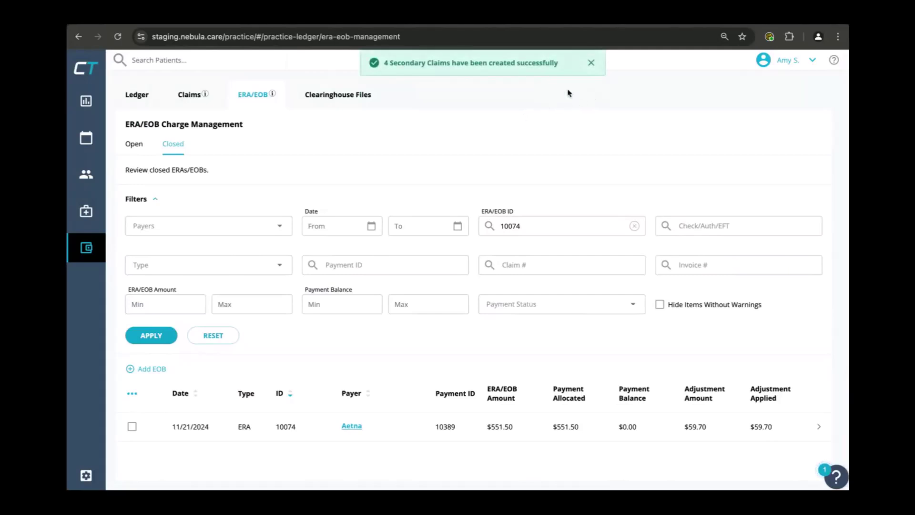
pyautogui.click(591, 64)
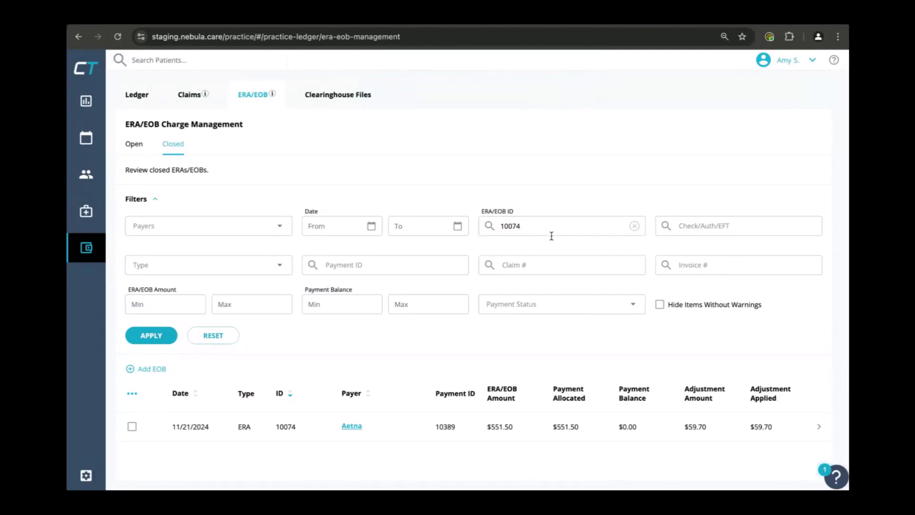
# Filter the ERAs/EOBs by ID 10068 instead and open the matching ERA from the open list.
pyautogui.click(634, 226)
pyautogui.click(597, 227)
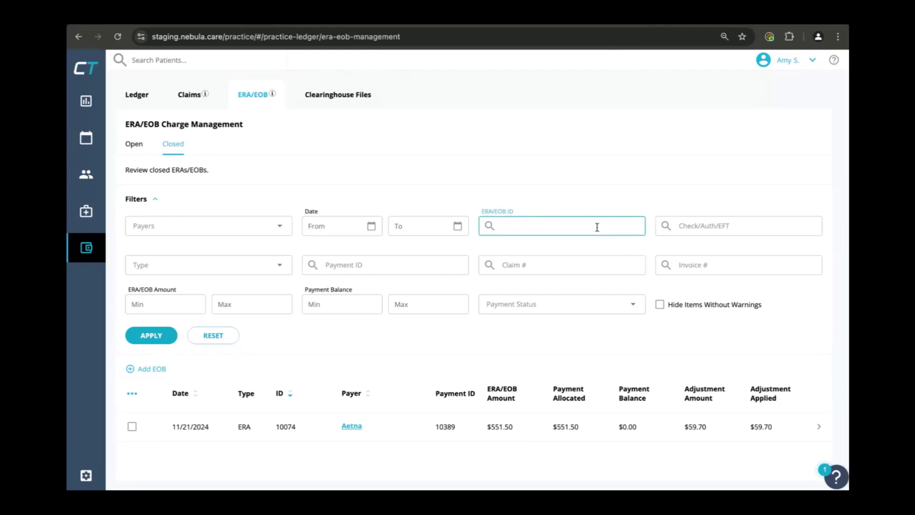
pyautogui.write('10068')
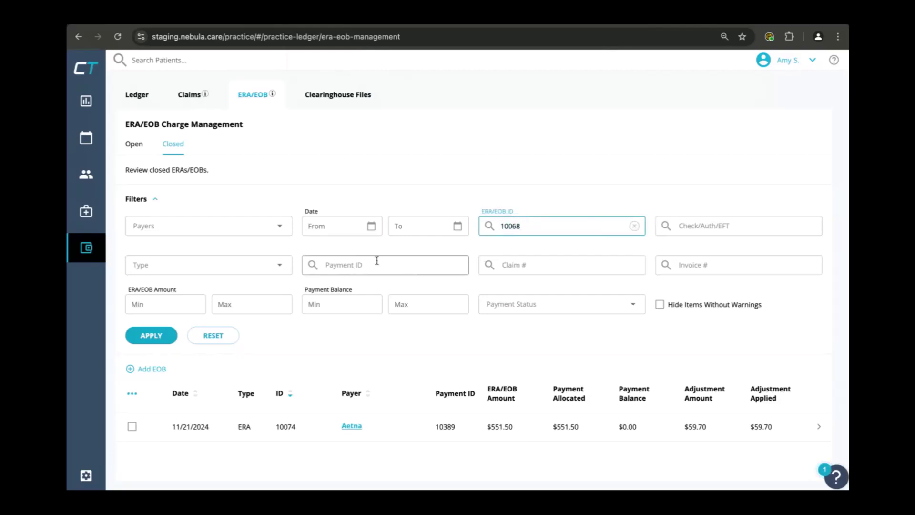
pyautogui.click(151, 335)
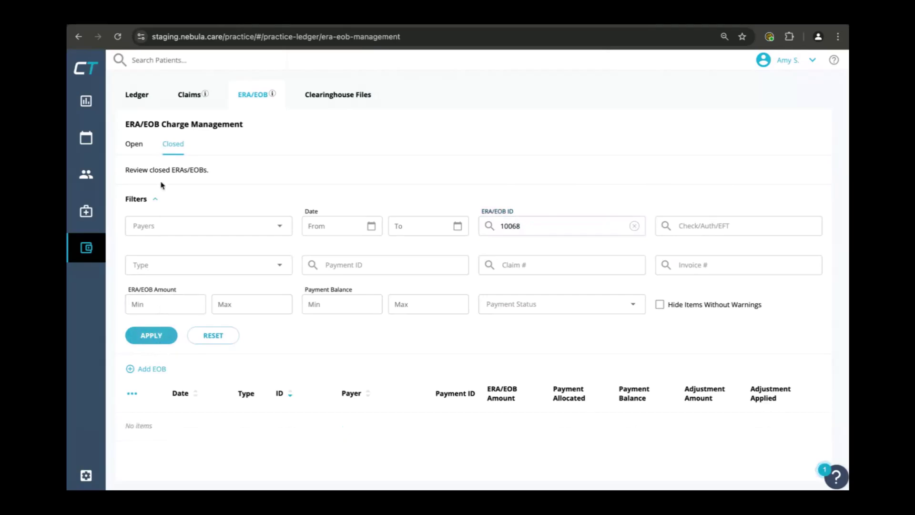
pyautogui.click(134, 144)
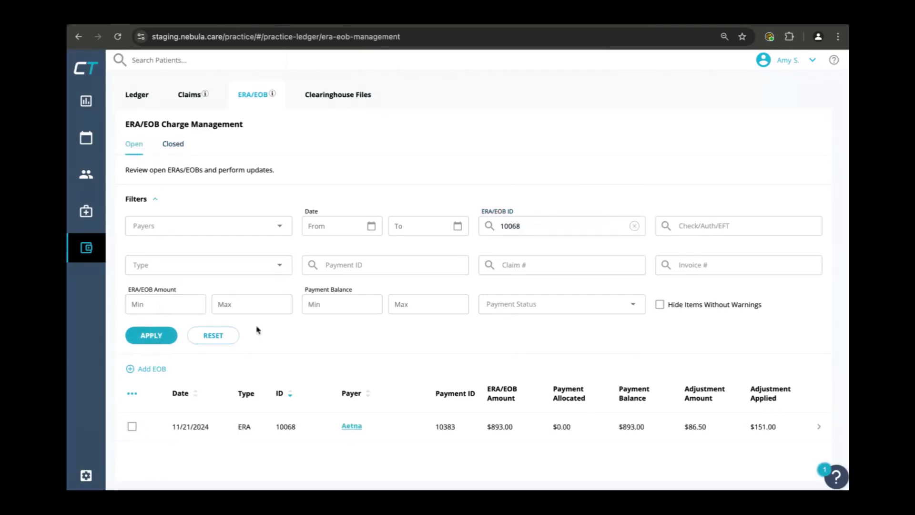
pyautogui.click(530, 426)
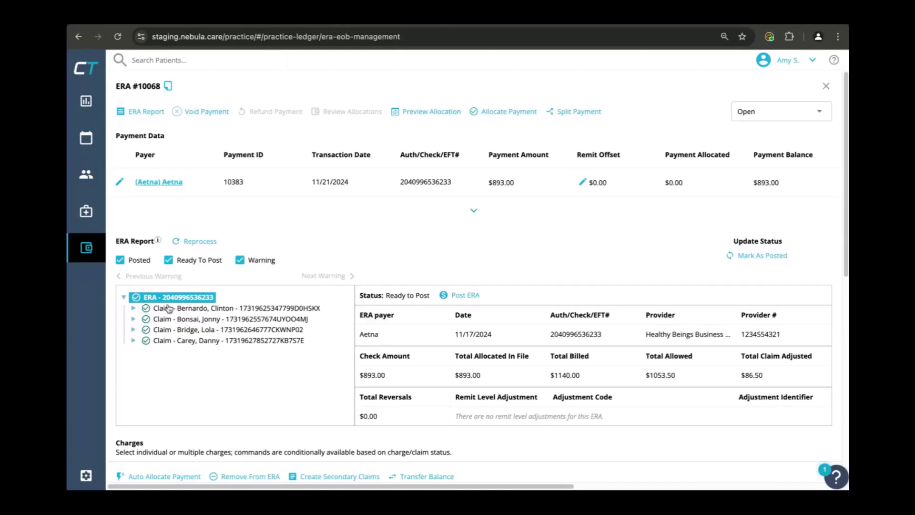
# Post only the 11/18/2024 989X2 line item of the first claim and check its amounts in the charges table.
pyautogui.click(133, 308)
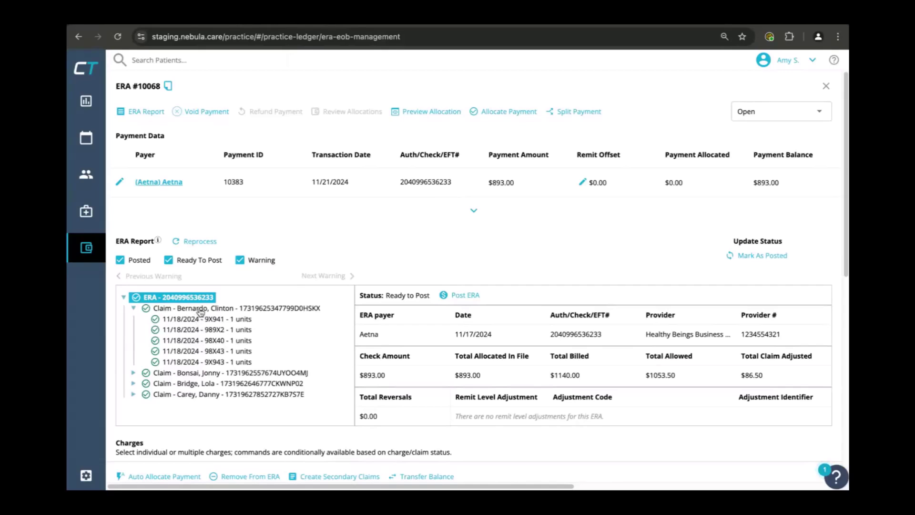
pyautogui.click(199, 363)
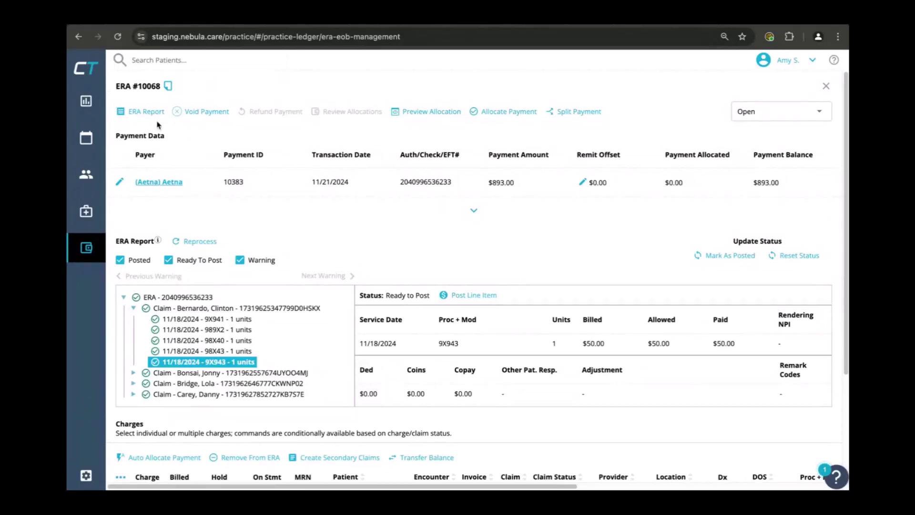
pyautogui.click(223, 334)
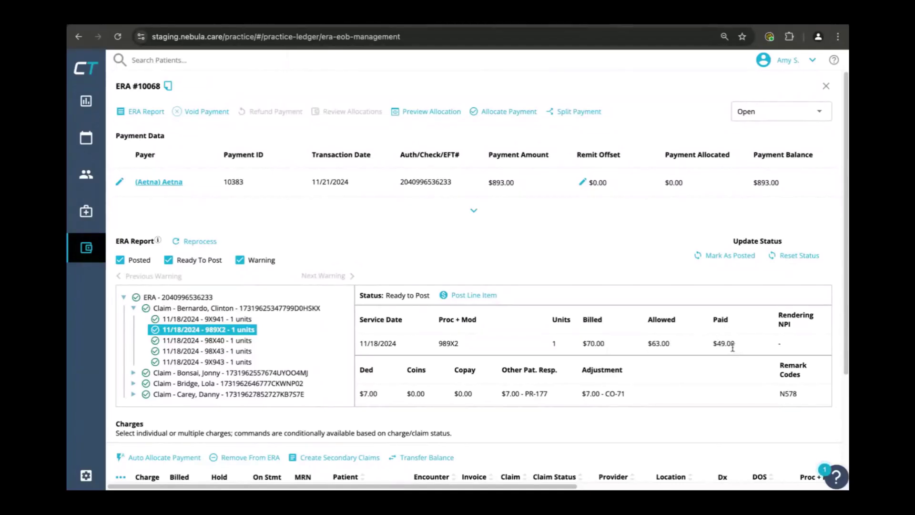
pyautogui.click(475, 296)
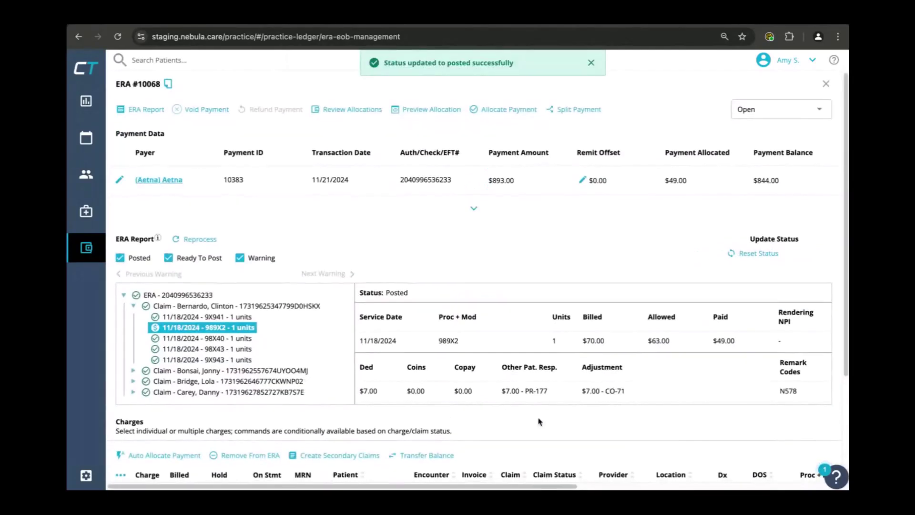
pyautogui.scroll(-3, 524, 415)
pyautogui.hscroll(5, 505, 410)
pyautogui.hscroll(3, 506, 410)
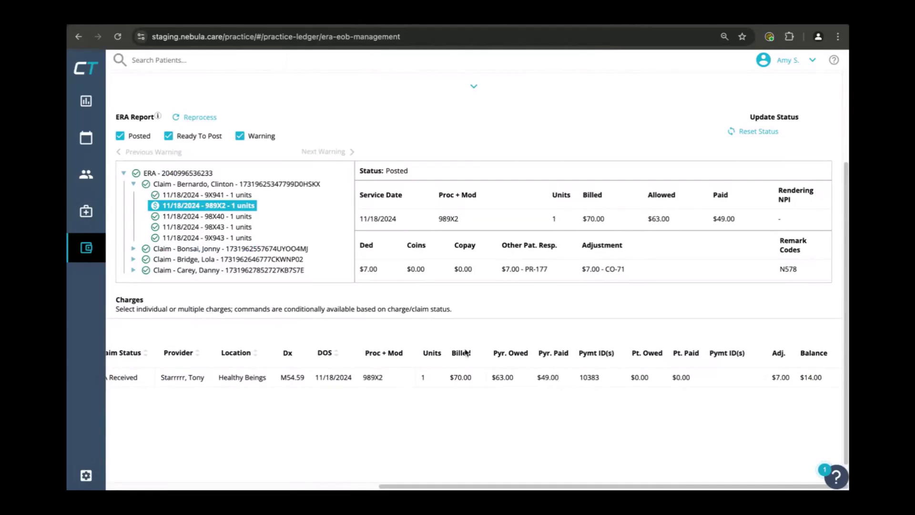
# Post the entire first claim and review its payment allocation and charge balances.
pyautogui.click(172, 185)
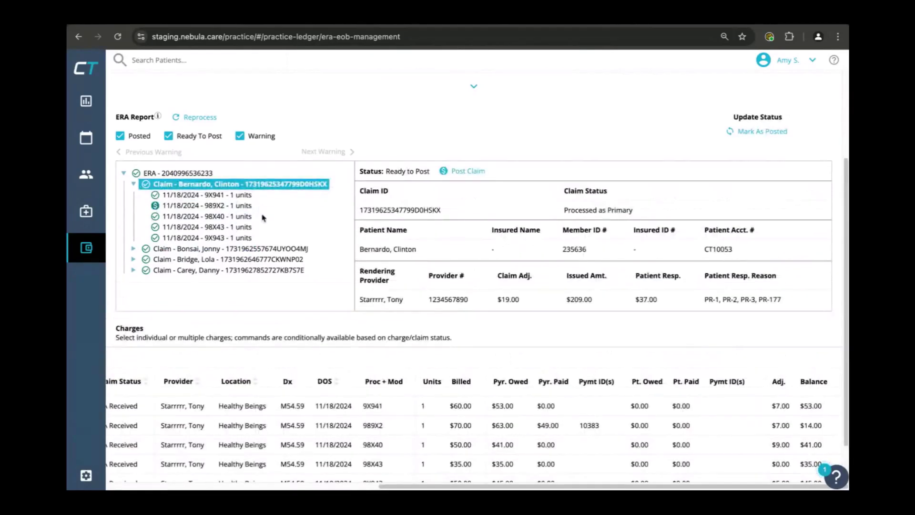
pyautogui.click(456, 174)
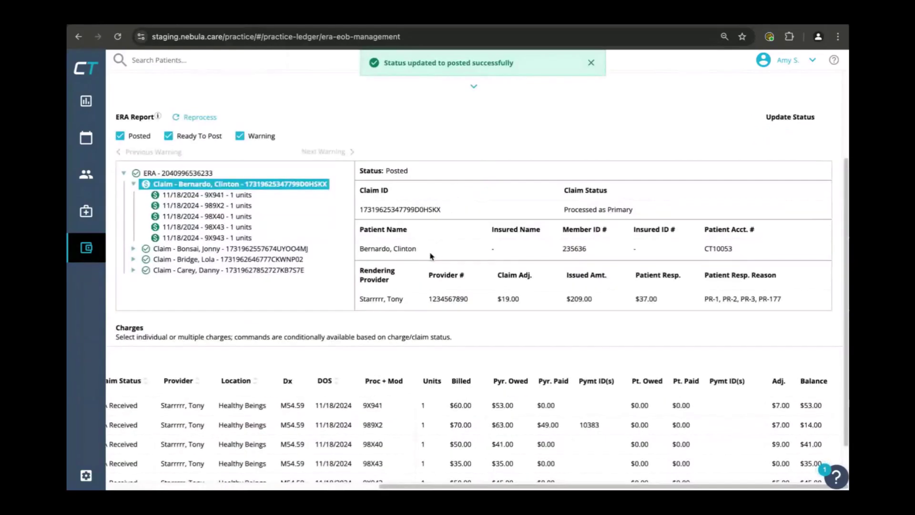
pyautogui.scroll(3, 495, 284)
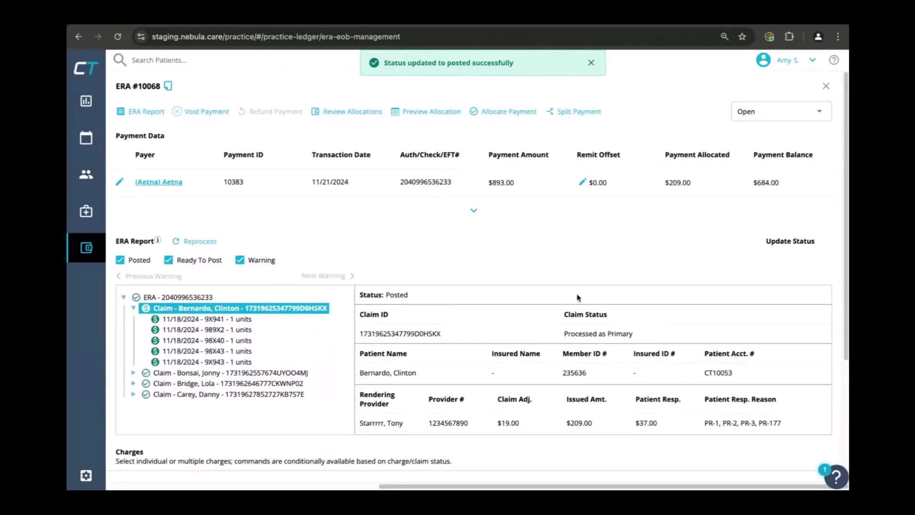
pyautogui.scroll(-3, 577, 298)
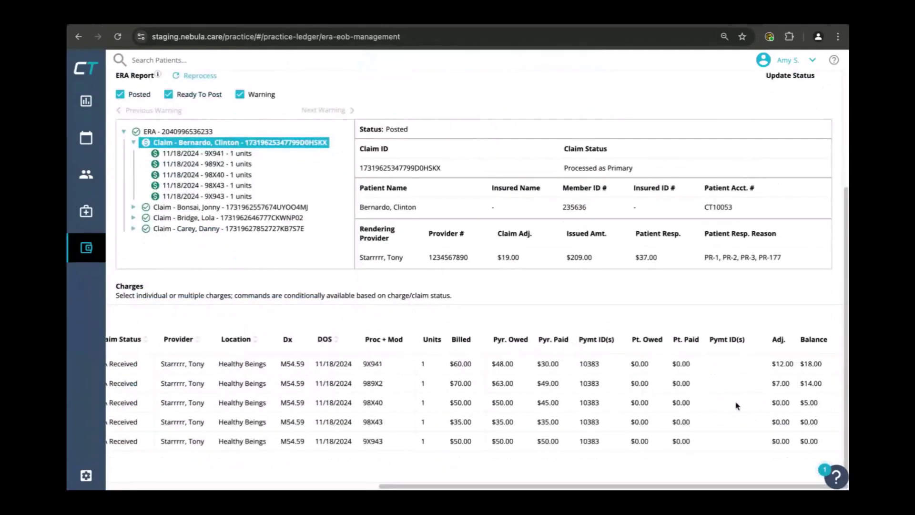
pyautogui.scroll(2, 427, 285)
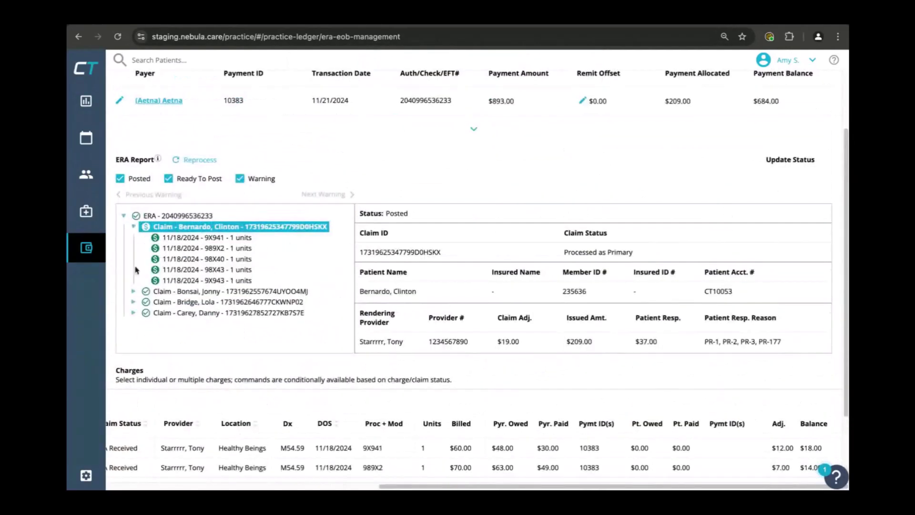
# Post the whole ERA from its top-level entry and review the charges of all its claims.
pyautogui.click(193, 218)
pyautogui.click(459, 214)
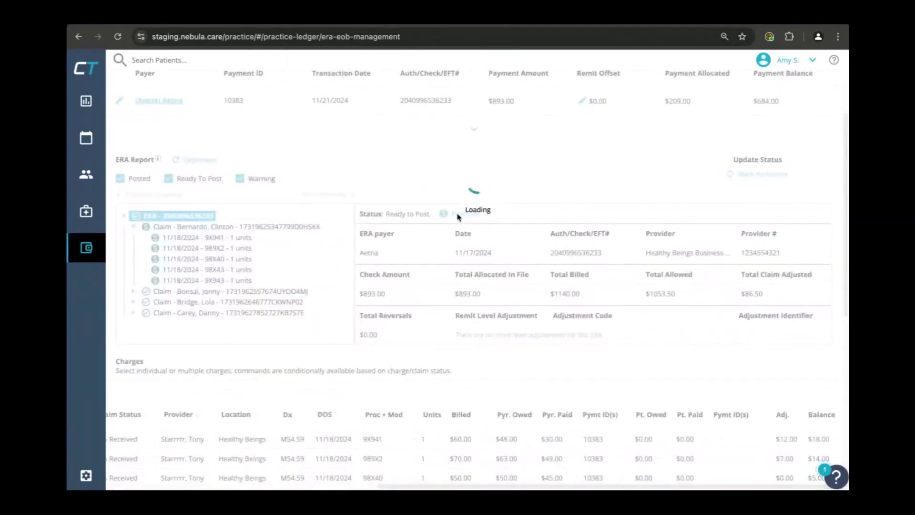
pyautogui.scroll(-8, 353, 327)
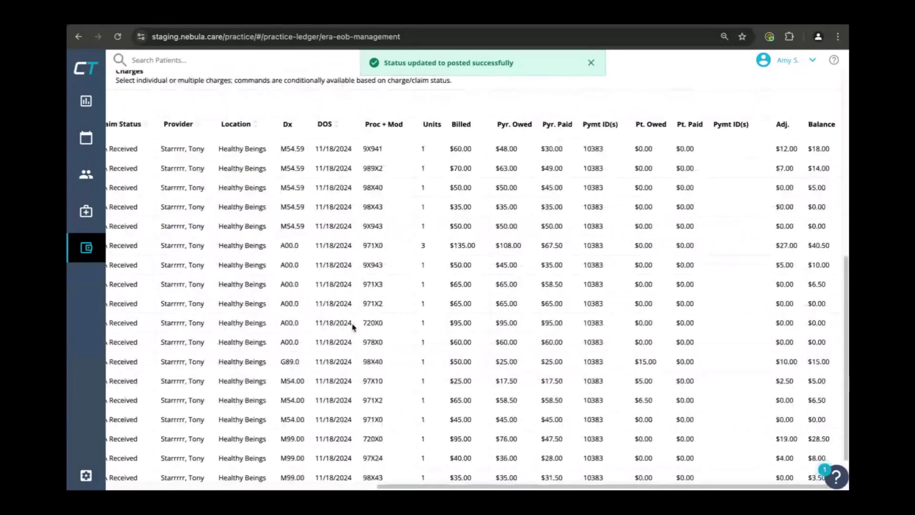
pyautogui.scroll(6, 353, 327)
pyautogui.scroll(4, 353, 327)
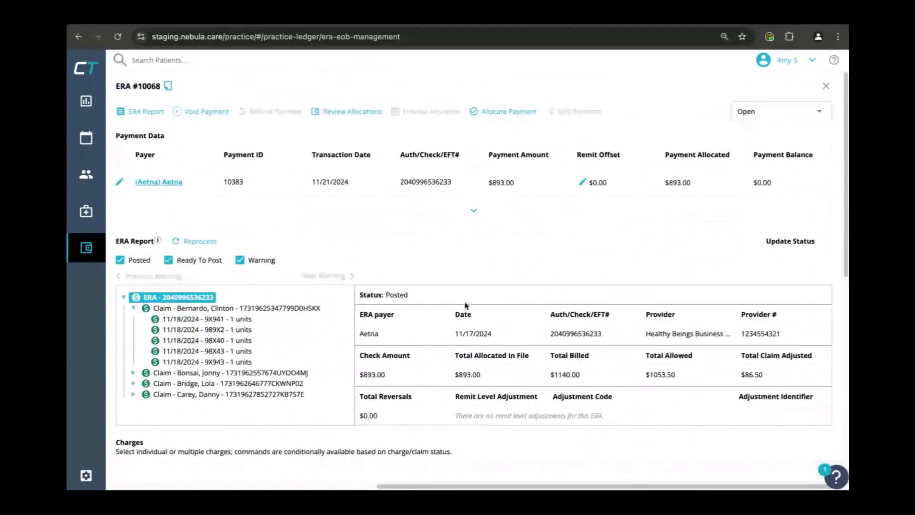
# Set ERA 10068 to Closed and create its outstanding secondary claim drafts.
pyautogui.click(762, 115)
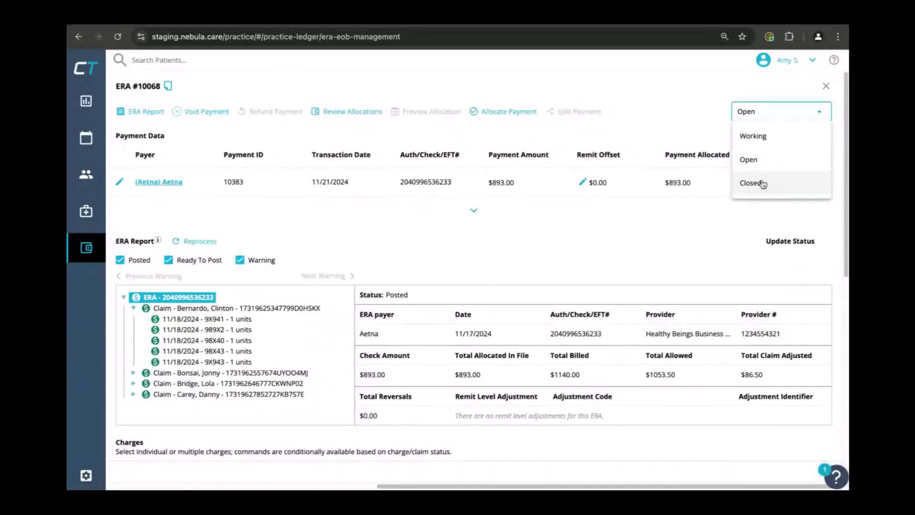
pyautogui.click(762, 184)
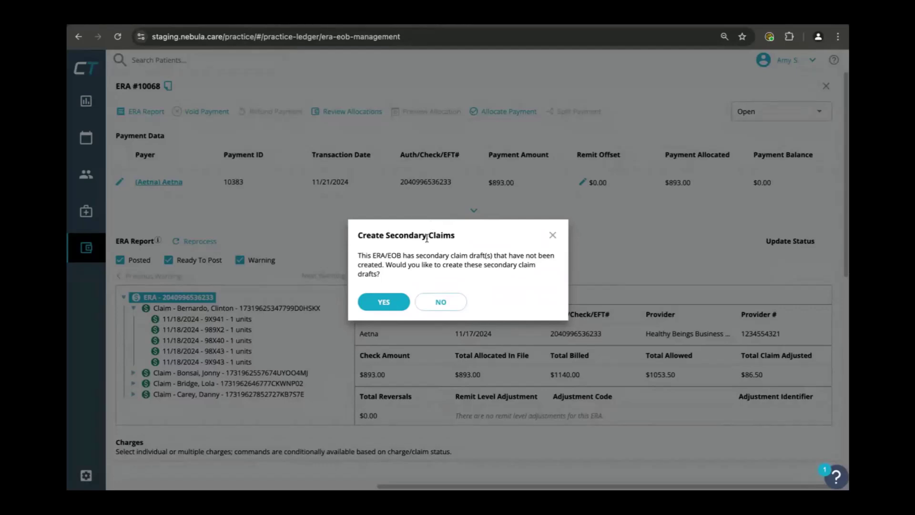
pyautogui.click(384, 302)
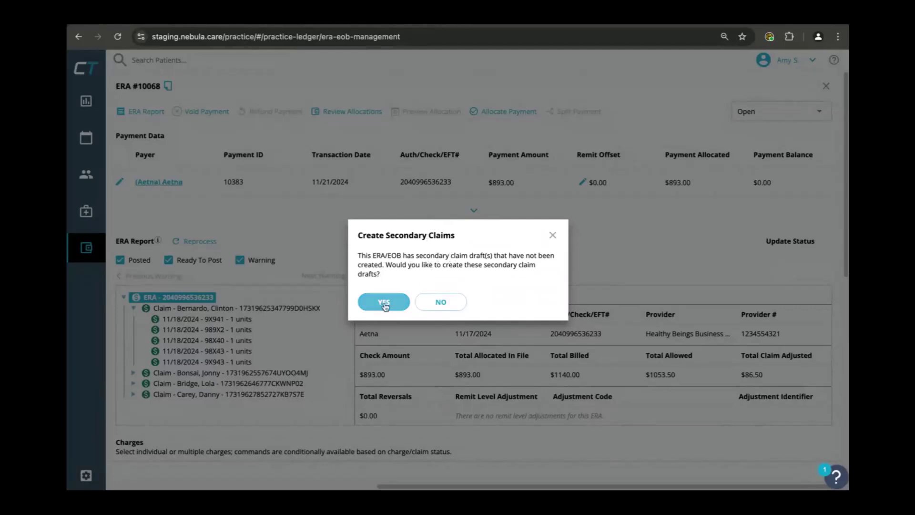
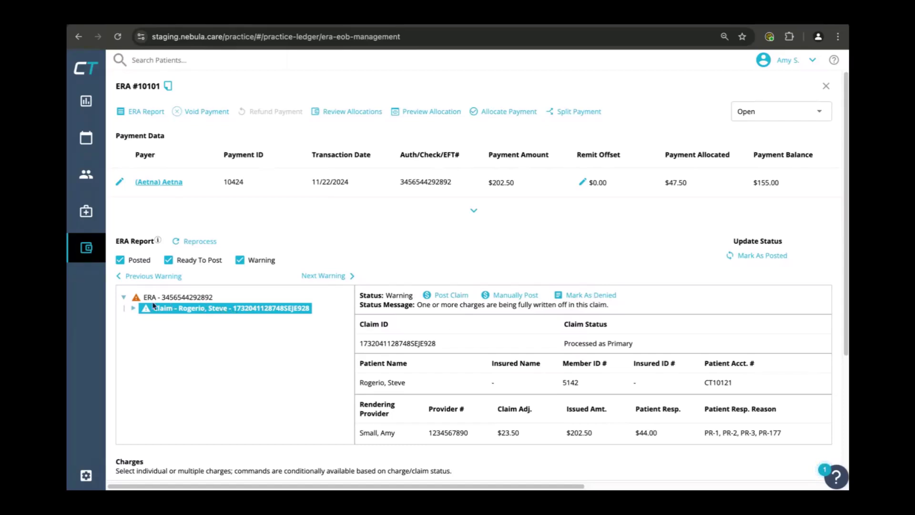
# Expand the claim in ERA 10101 and review its 11/19/2024 line items 720X0 and 971X0.
pyautogui.click(133, 309)
pyautogui.click(170, 321)
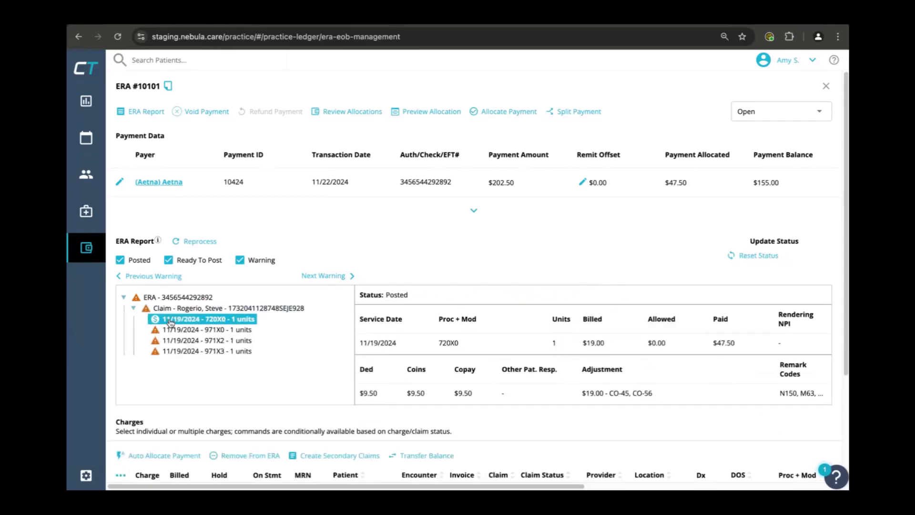
pyautogui.click(173, 332)
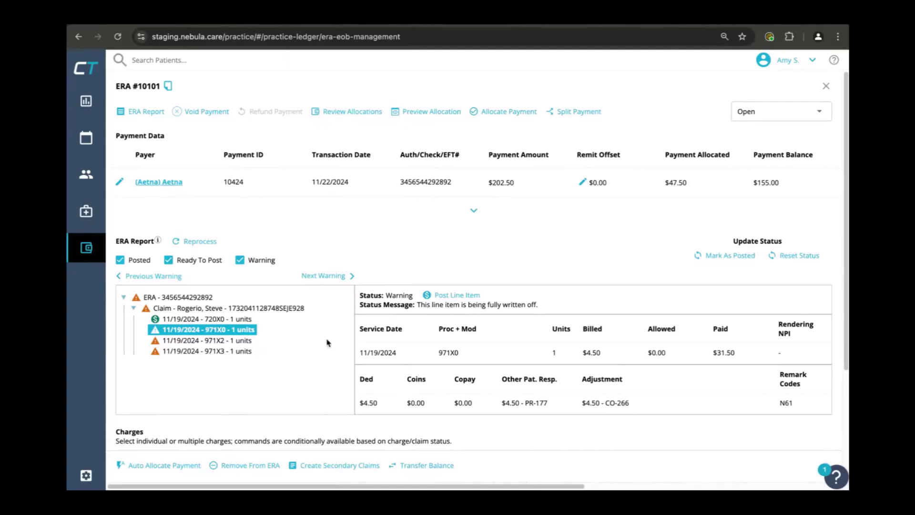
# Post the entire claim in ERA 10101 and set the ERA's status to Closed.
pyautogui.click(241, 308)
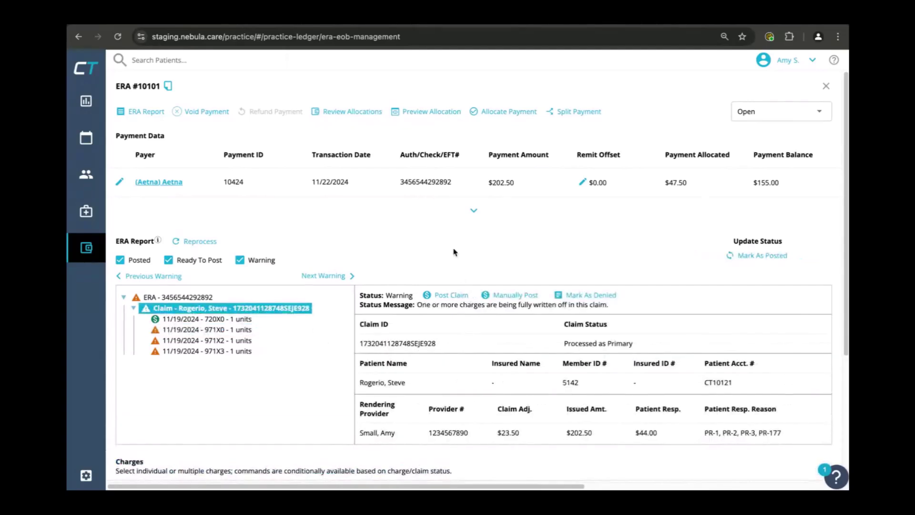
pyautogui.click(448, 296)
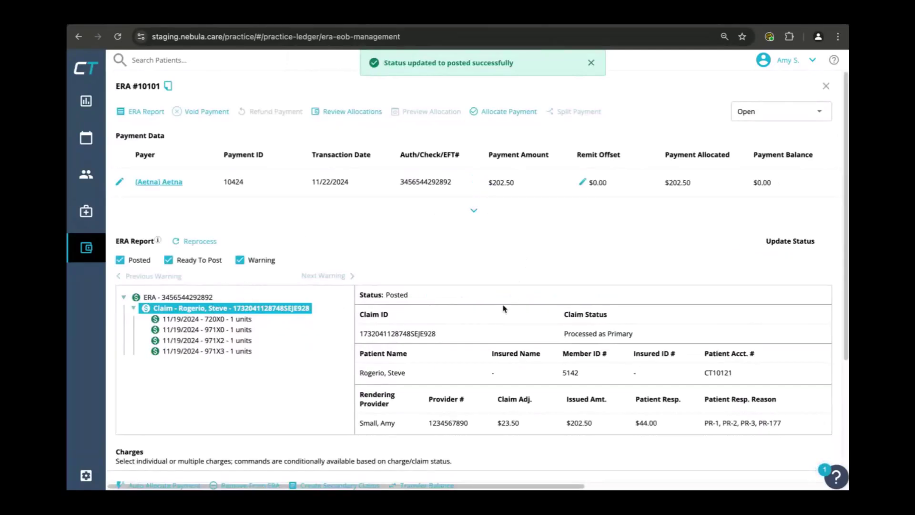
pyautogui.scroll(-2, 502, 308)
pyautogui.scroll(2, 502, 308)
pyautogui.click(786, 114)
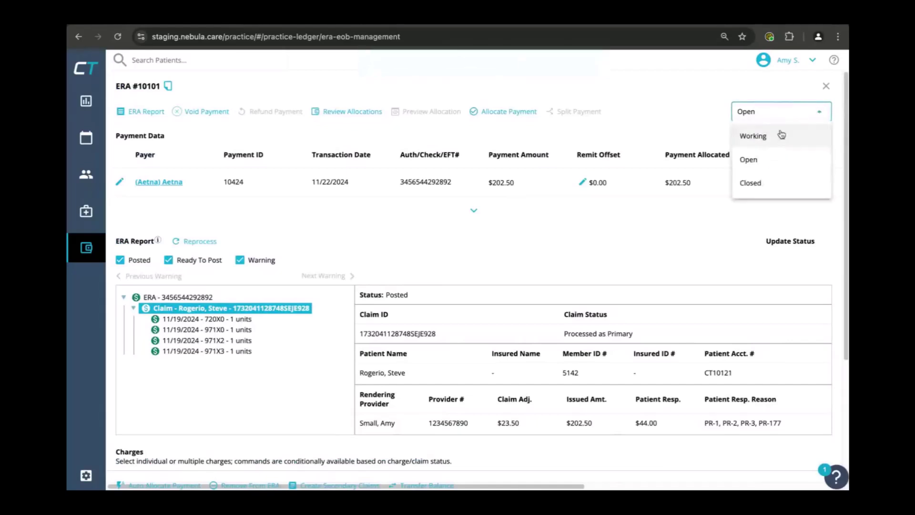
pyautogui.click(773, 184)
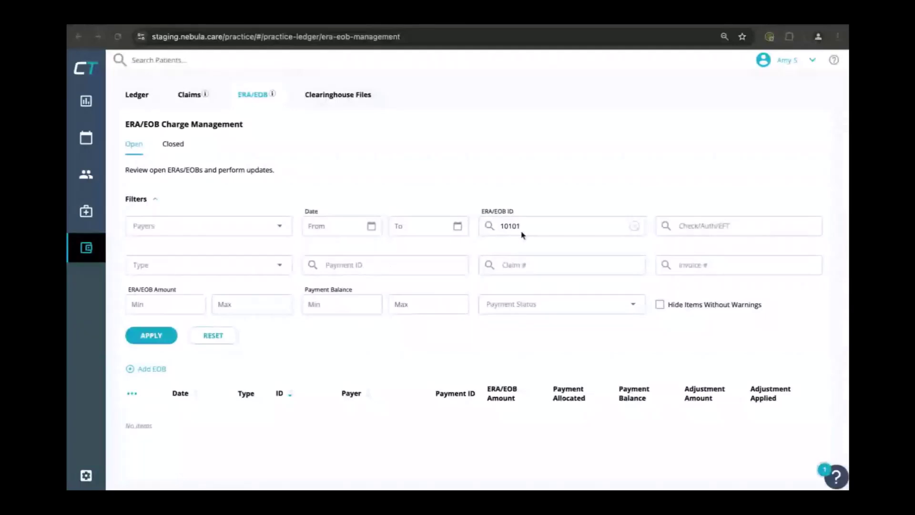
# Filter the open ERAs/EOBs by ID 10046 and open the matching ERA.
pyautogui.click(528, 226)
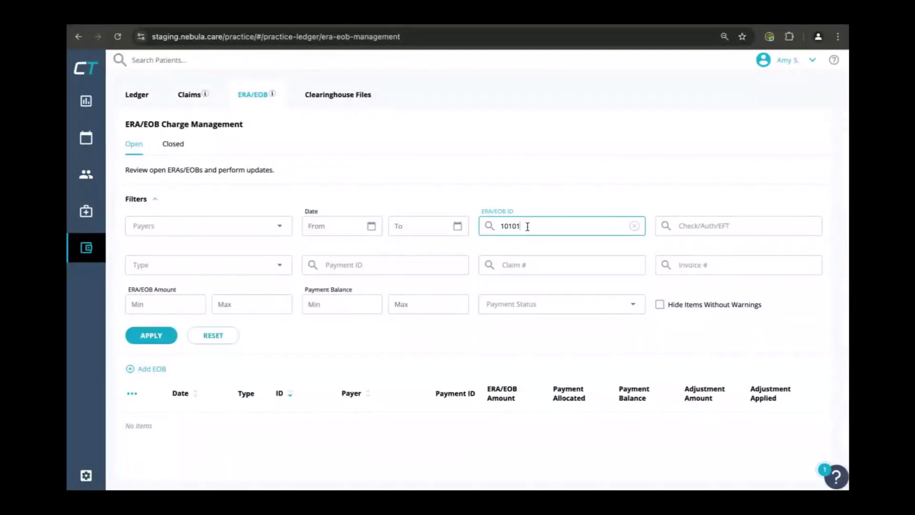
pyautogui.press('BackSpace')
pyautogui.press('BackSpace')
pyautogui.press('BackSpace')
pyautogui.write('046')
pyautogui.click(157, 335)
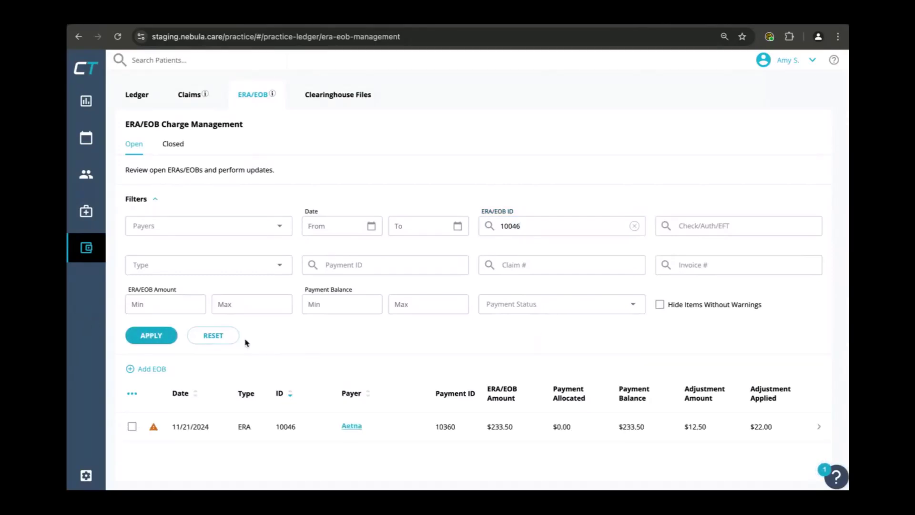
pyautogui.click(638, 426)
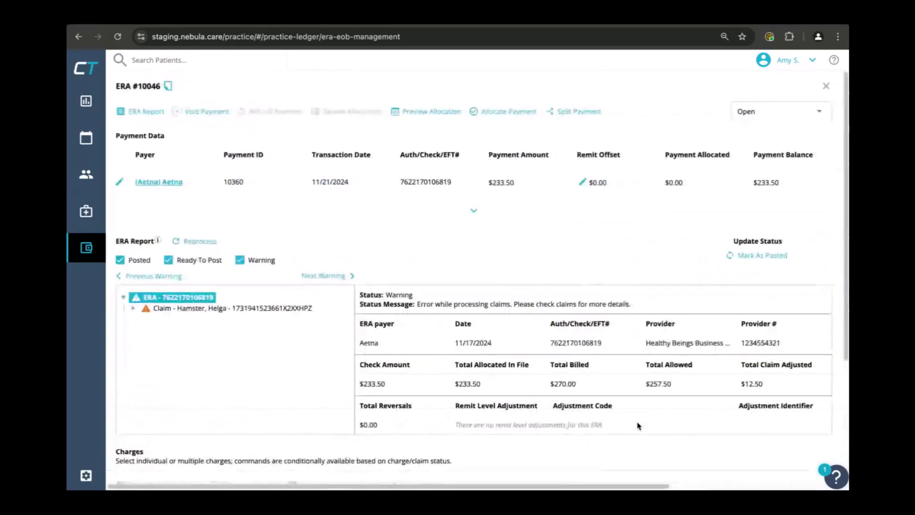
# Select the claim in ERA 10046 and review its status details and associated charges.
pyautogui.click(172, 309)
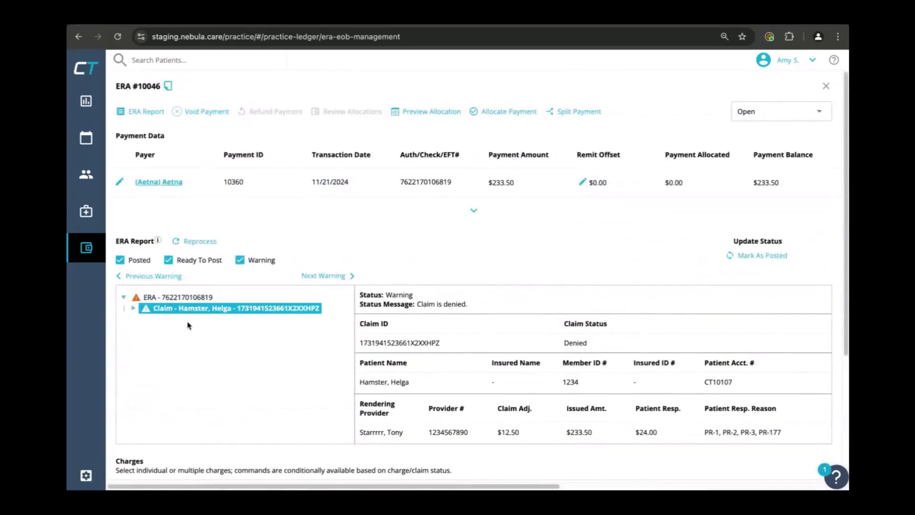
pyautogui.scroll(-1, 181, 314)
pyautogui.scroll(-3, 258, 346)
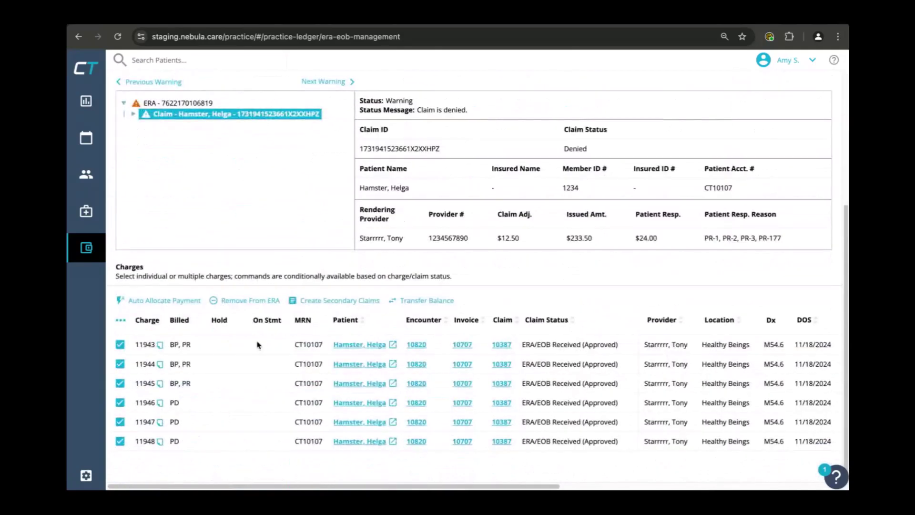
pyautogui.scroll(4, 258, 346)
pyautogui.scroll(-4, 238, 324)
pyautogui.scroll(1, 226, 288)
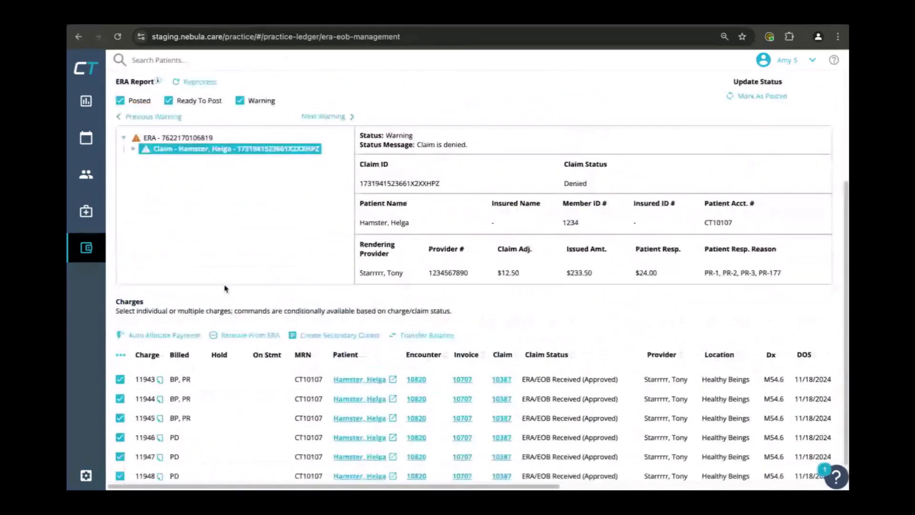
# View the ledger note form for the first charge and close it without adding a note.
pyautogui.click(161, 380)
pyautogui.click(610, 175)
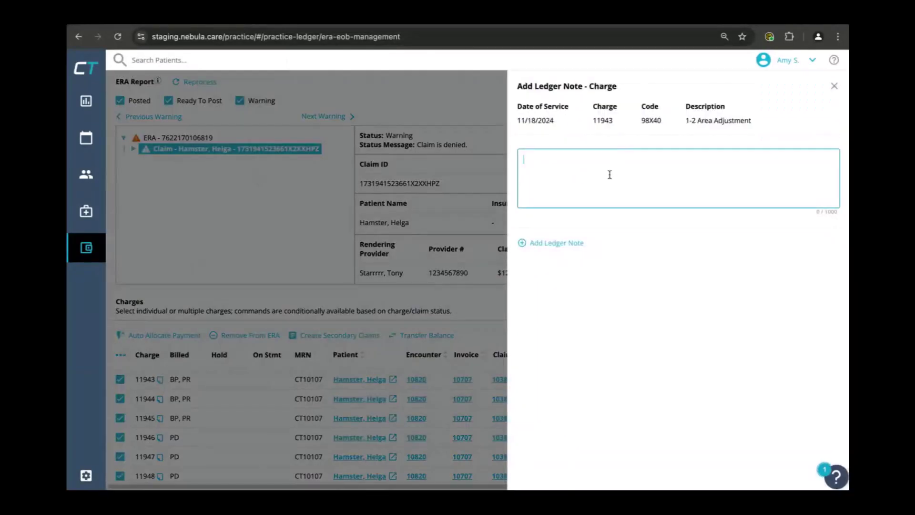
pyautogui.click(834, 87)
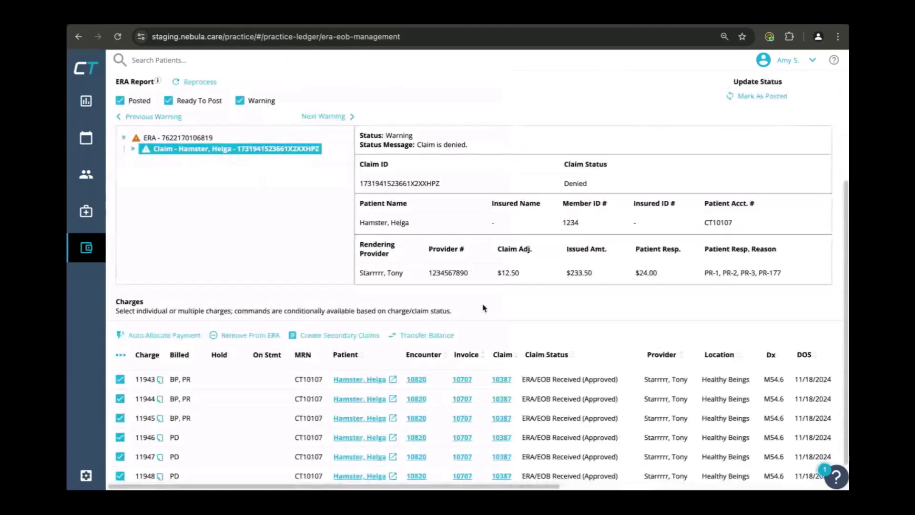
# View the first charge's invoice and its ledger note form, closing both without adding a note.
pyautogui.click(461, 380)
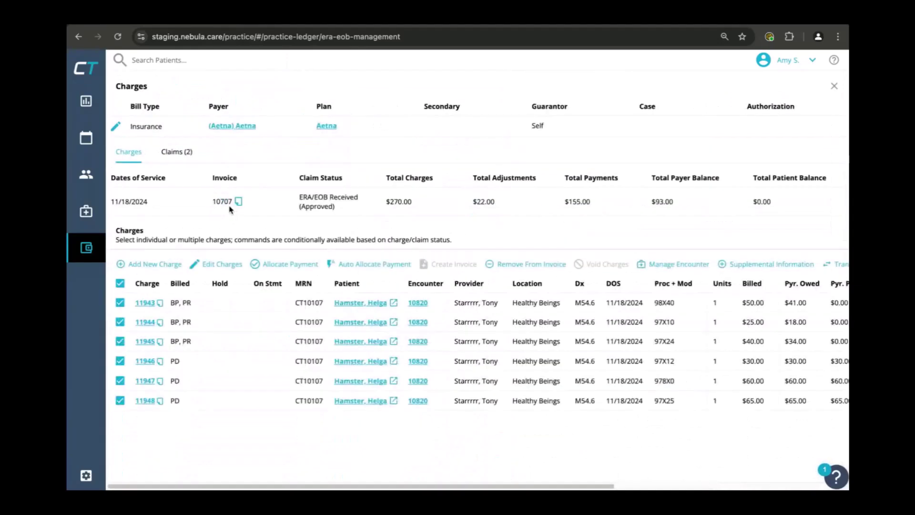
pyautogui.click(239, 202)
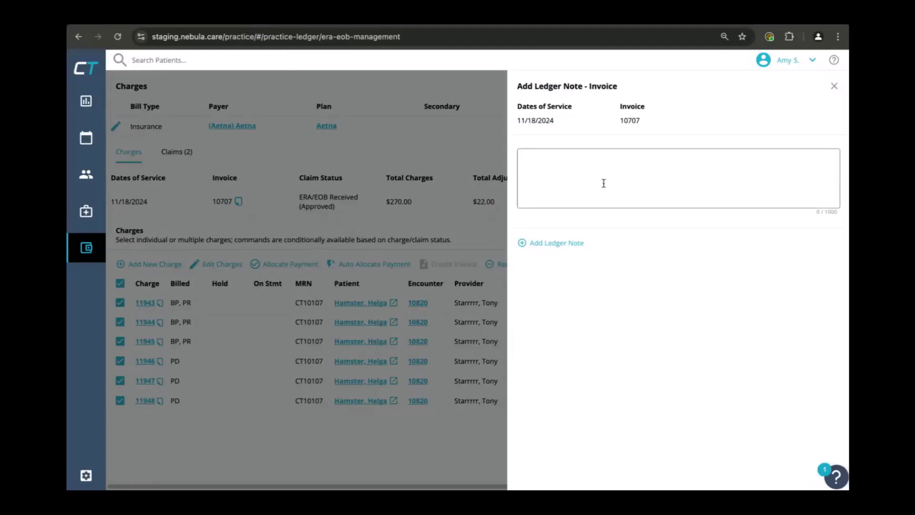
pyautogui.click(834, 87)
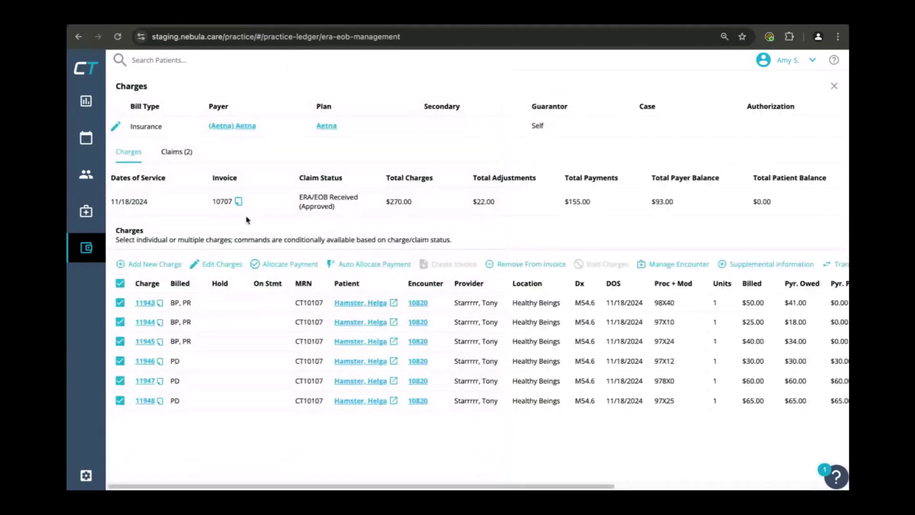
pyautogui.click(836, 87)
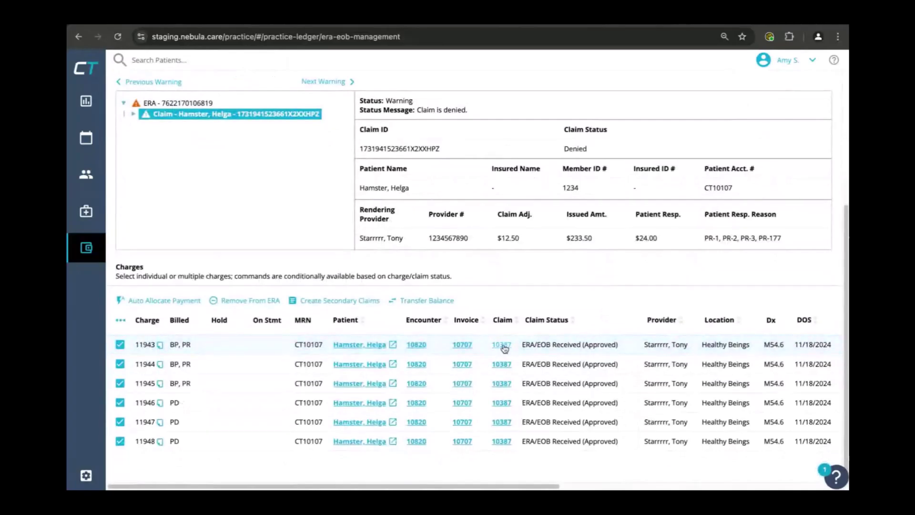
# Open the first charge's claim, start a corrected claim from it and save the corrected draft.
pyautogui.click(505, 349)
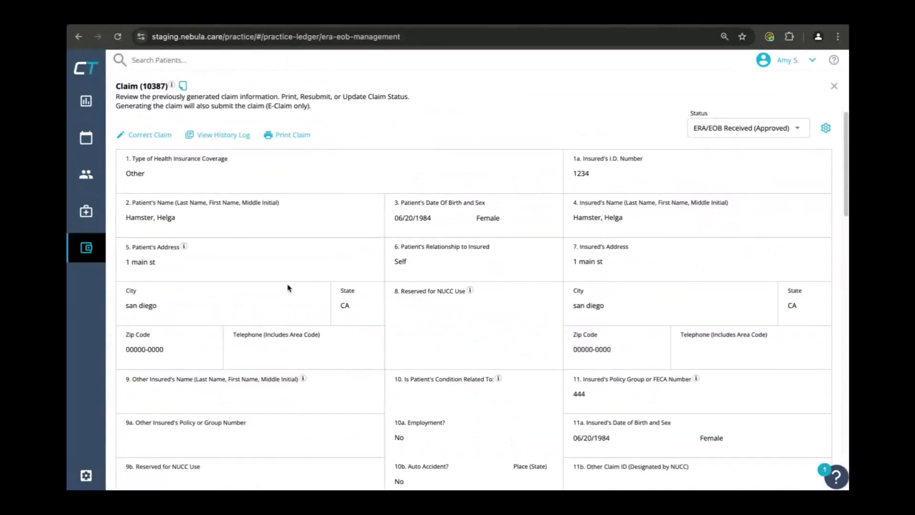
pyautogui.click(139, 137)
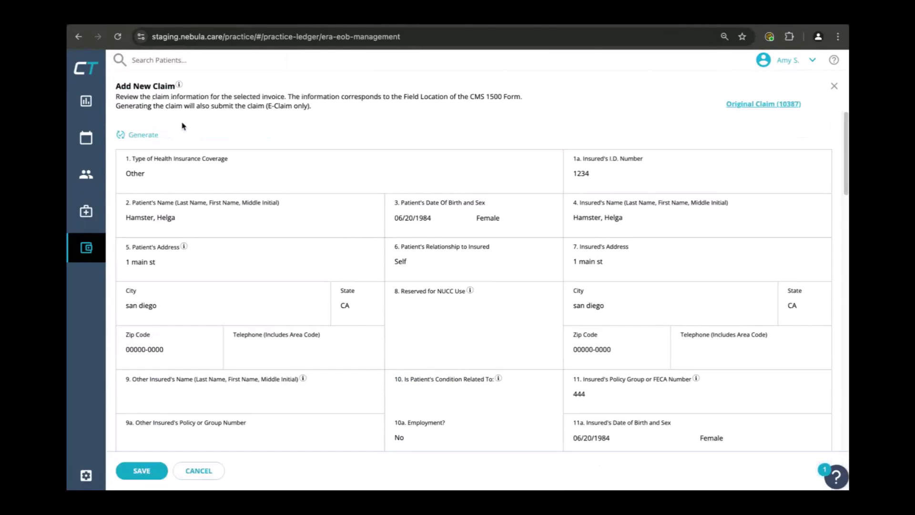
pyautogui.click(143, 472)
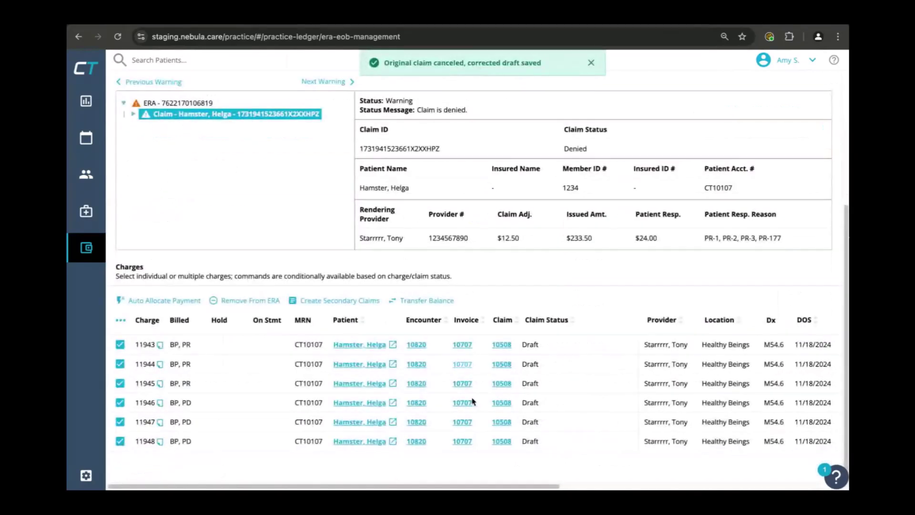
# Review the corrected claim draft, add the ledger note "Needs Modifier" to it and save the draft.
pyautogui.click(501, 344)
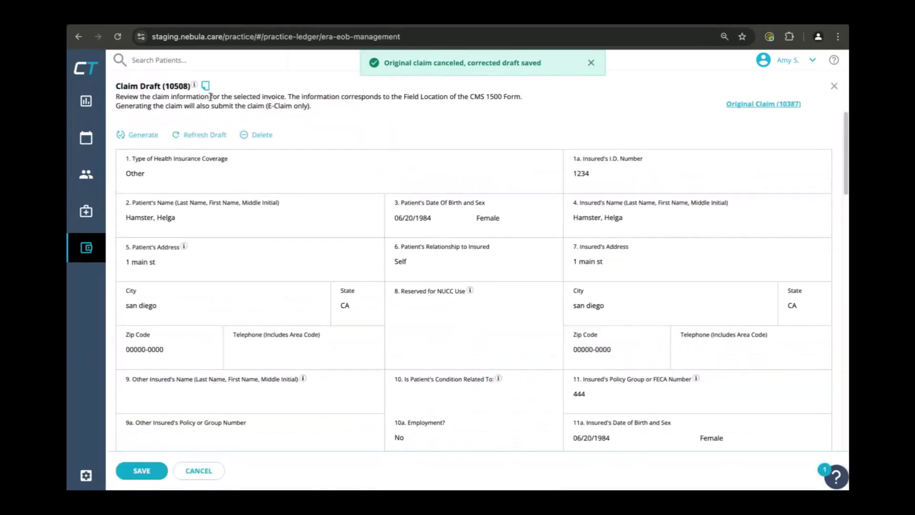
pyautogui.scroll(-15, 674, 322)
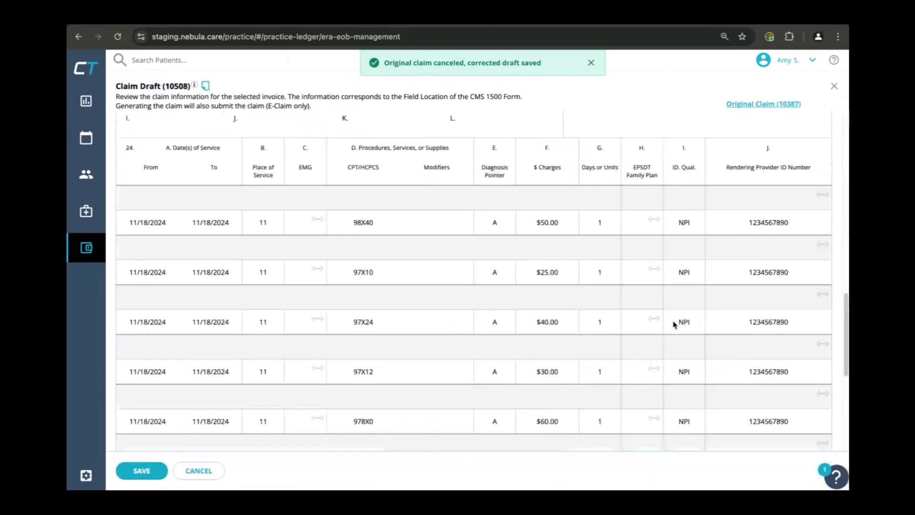
pyautogui.scroll(10, 630, 380)
pyautogui.scroll(5, 547, 372)
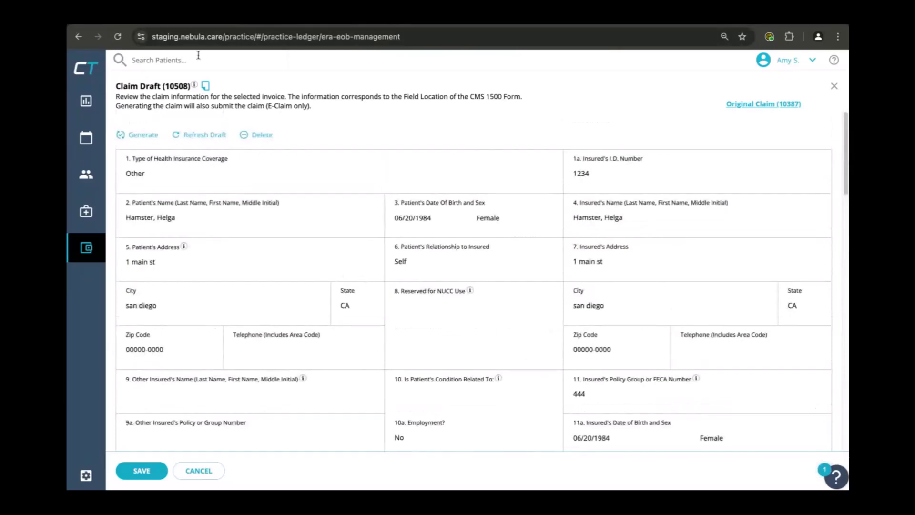
pyautogui.click(206, 86)
pyautogui.click(556, 175)
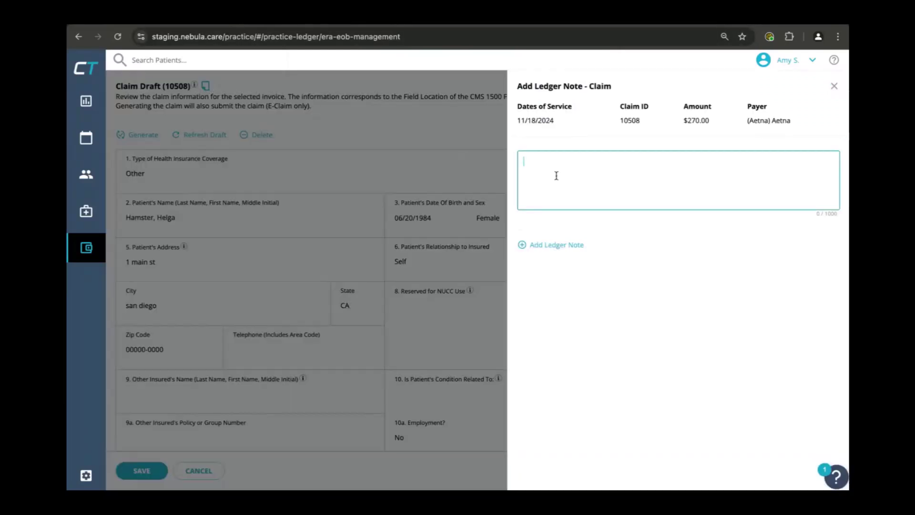
pyautogui.write('Needs Modifier')
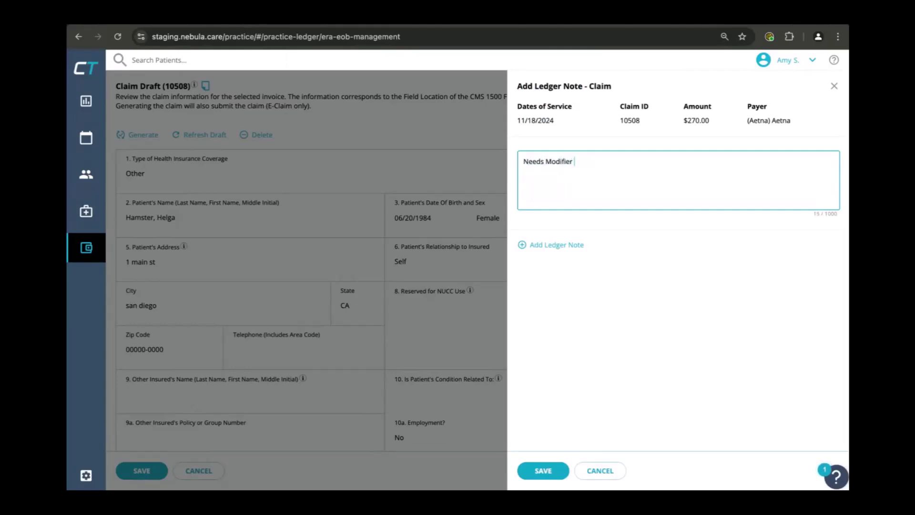
pyautogui.click(551, 470)
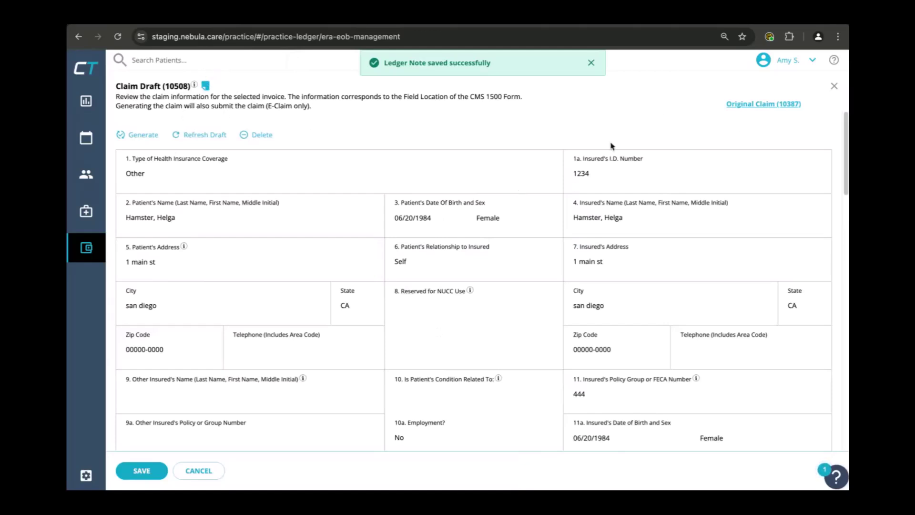
pyautogui.click(141, 470)
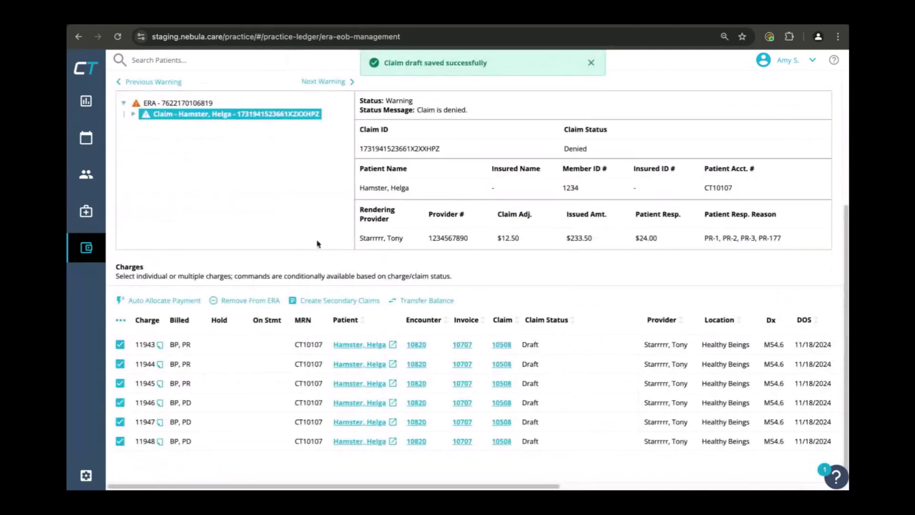
# Mark the denied claim as posted and set the status of ERA 10046 to Closed.
pyautogui.scroll(4, 286, 243)
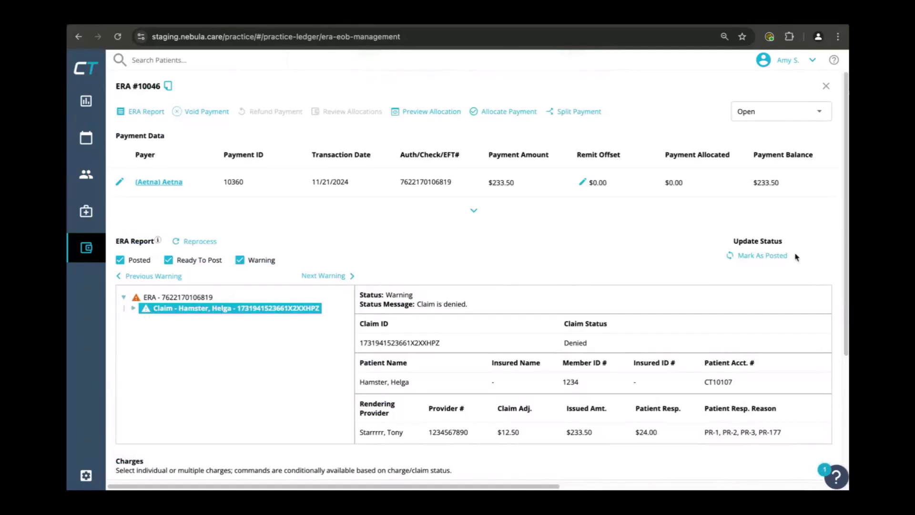
pyautogui.click(770, 256)
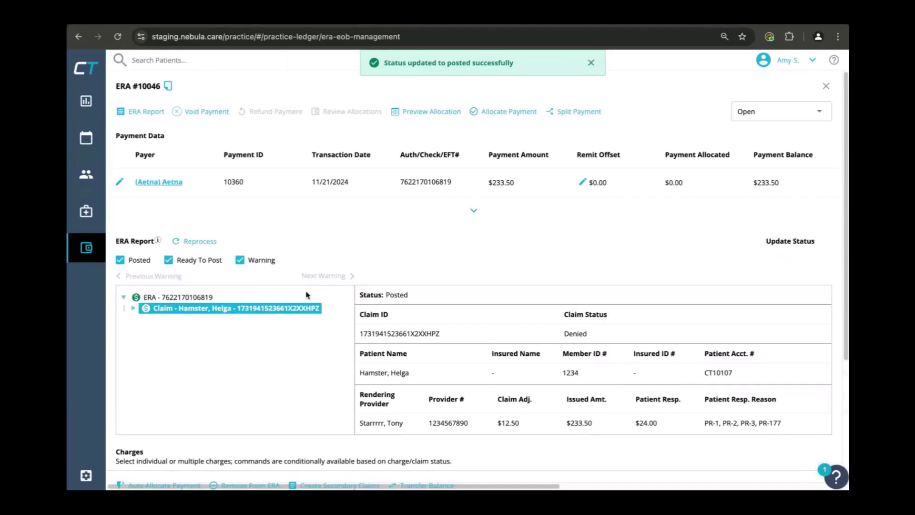
pyautogui.click(806, 112)
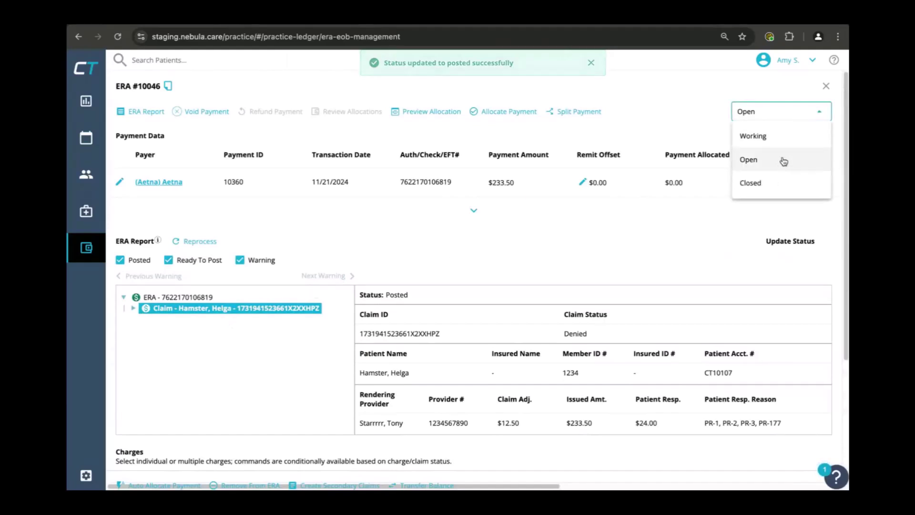
pyautogui.click(776, 184)
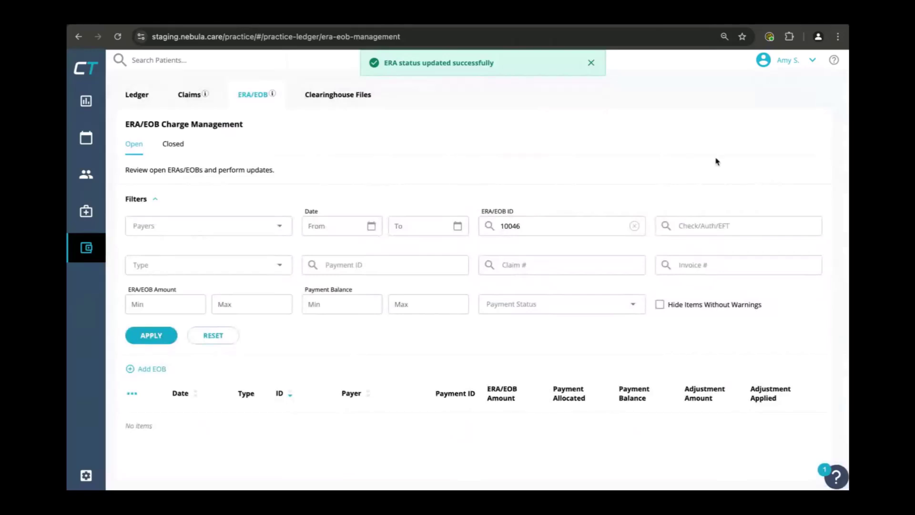
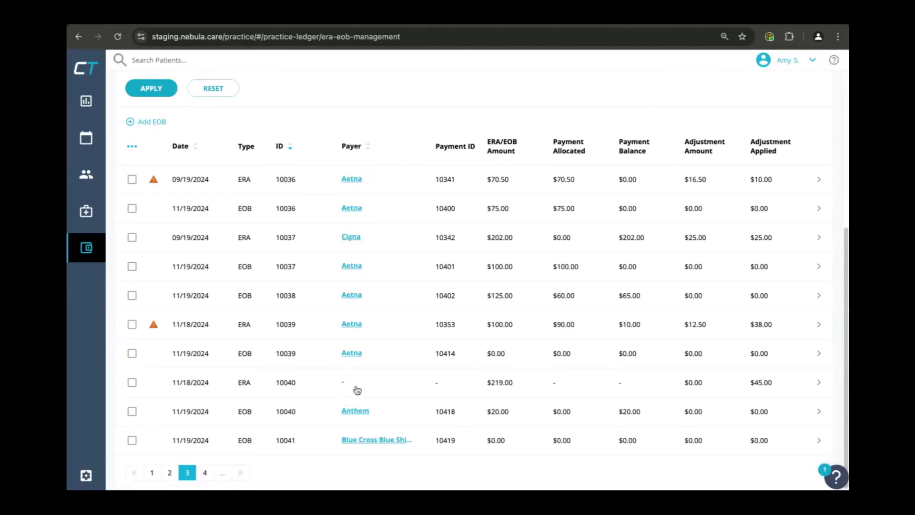
# View the voided payment details of ERA 10040 and ERA 10042, closing each one after viewing.
pyautogui.click(357, 389)
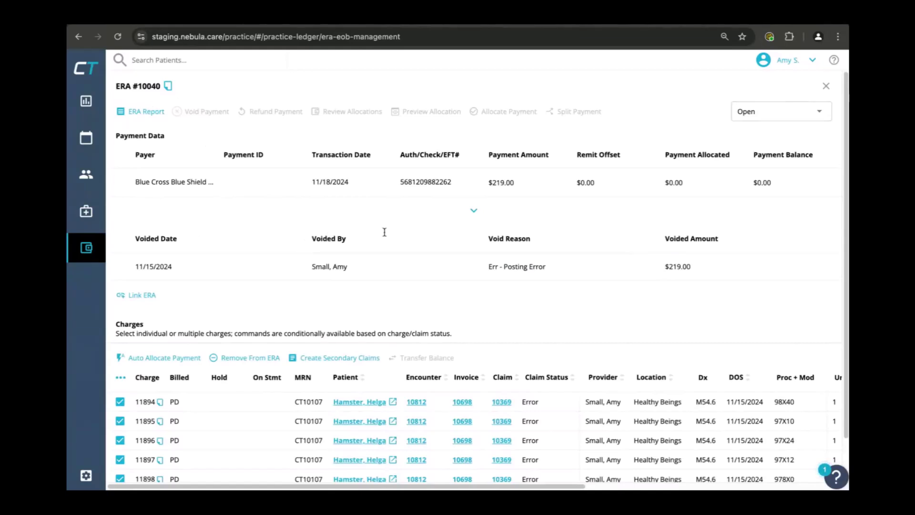
pyautogui.click(826, 86)
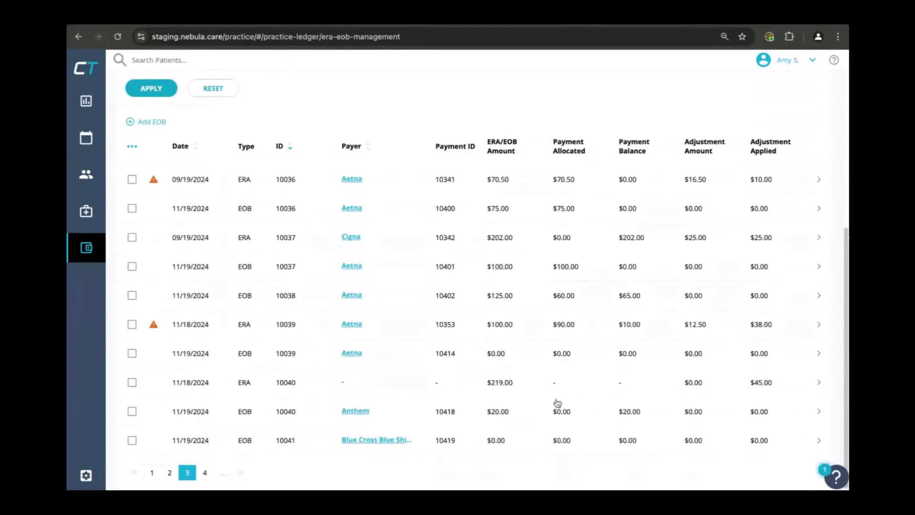
pyautogui.click(205, 472)
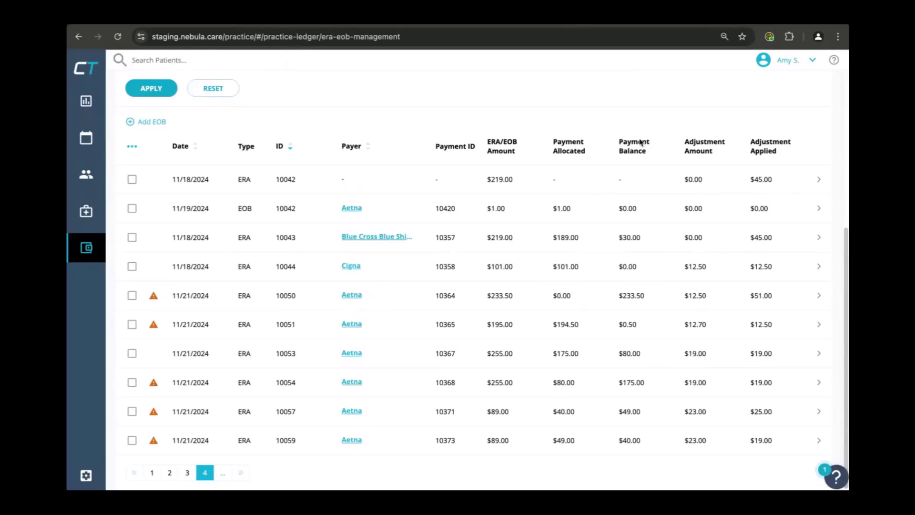
pyautogui.click(436, 176)
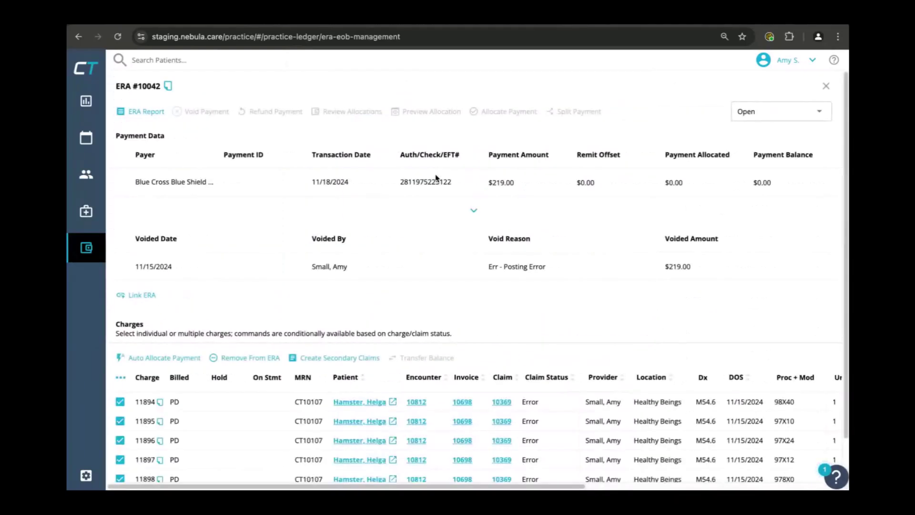
pyautogui.click(826, 86)
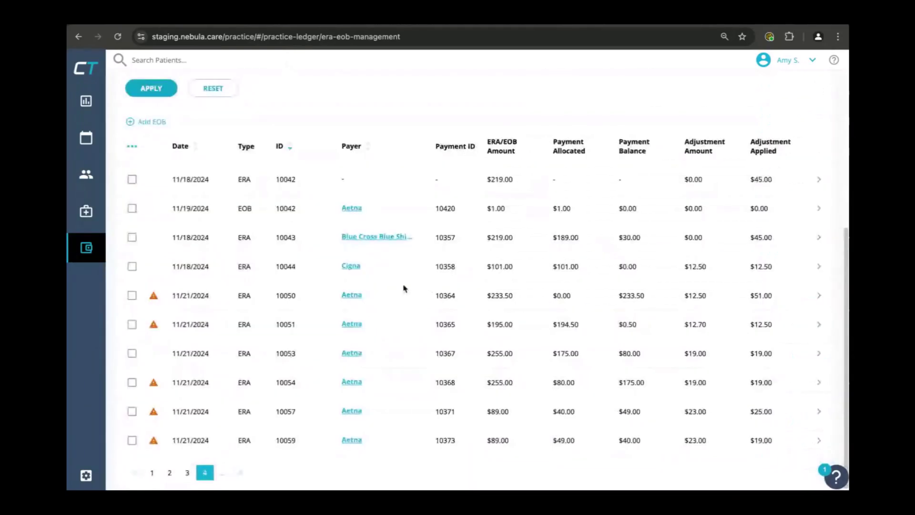
# Try linking ERA 10042 with AARP as the payer, cancel without posting, and close the ERA.
pyautogui.click(378, 178)
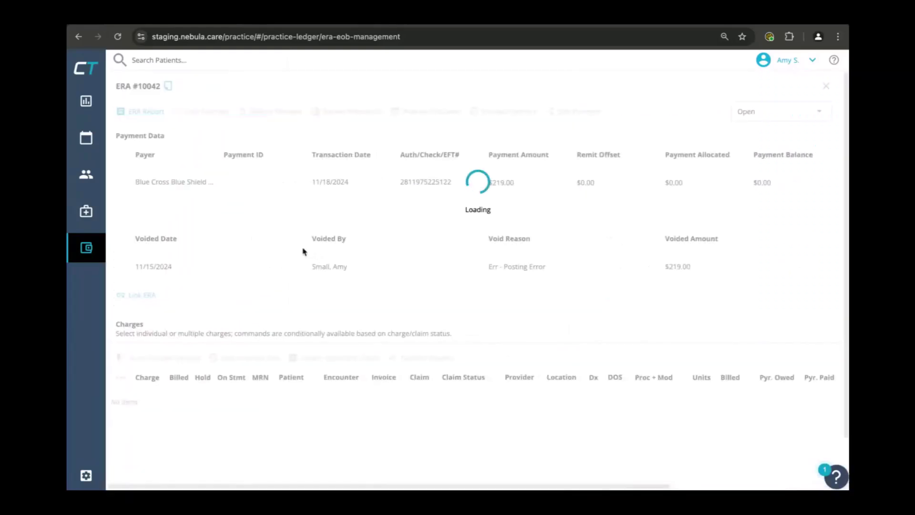
pyautogui.click(143, 296)
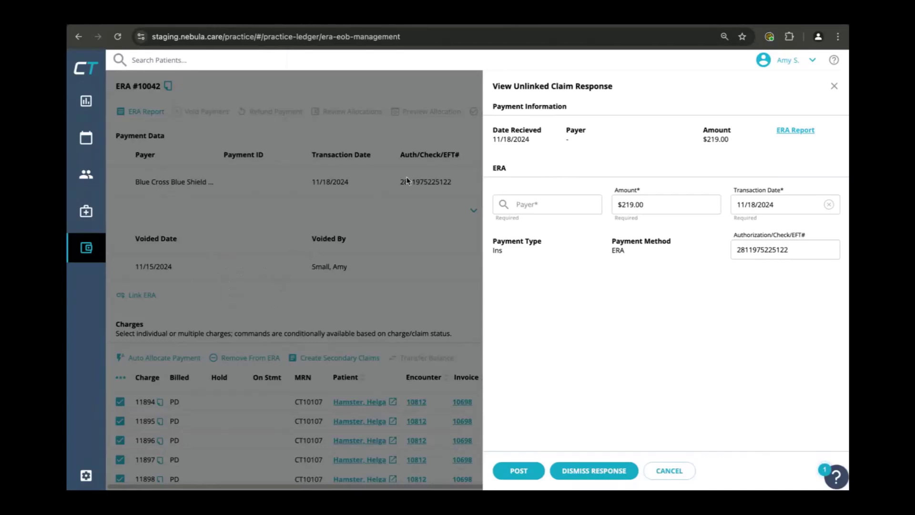
pyautogui.click(556, 204)
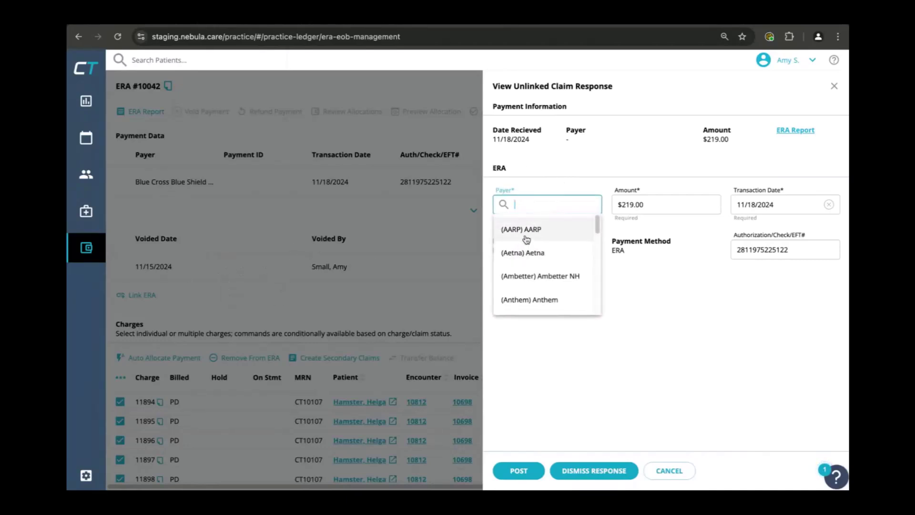
pyautogui.click(527, 230)
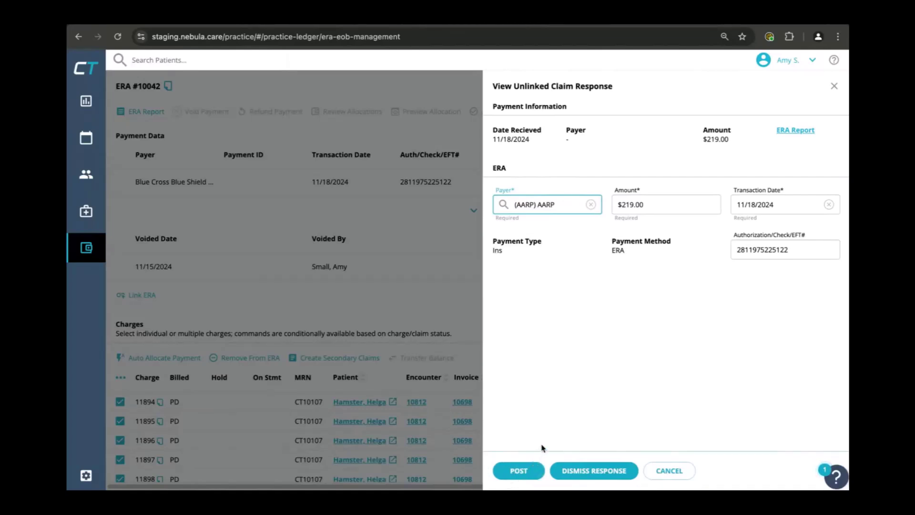
pyautogui.click(685, 472)
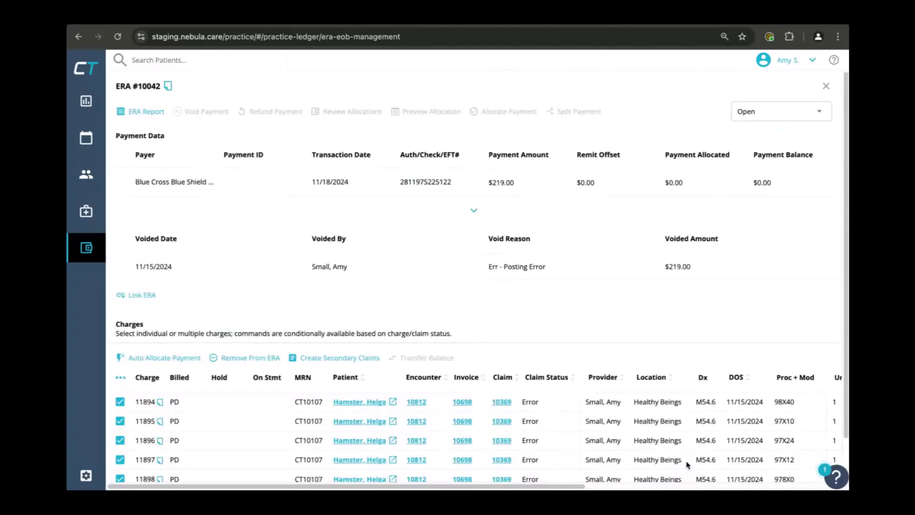
pyautogui.click(826, 88)
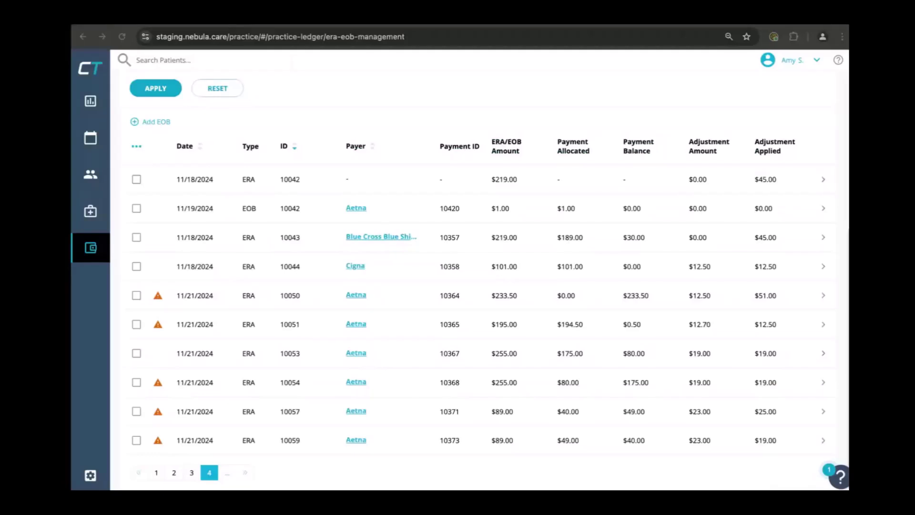
# Check the practice claims worklist for the unlinked claim responses link and return to the open ERA/EOB list.
pyautogui.scroll(5, 194, 100)
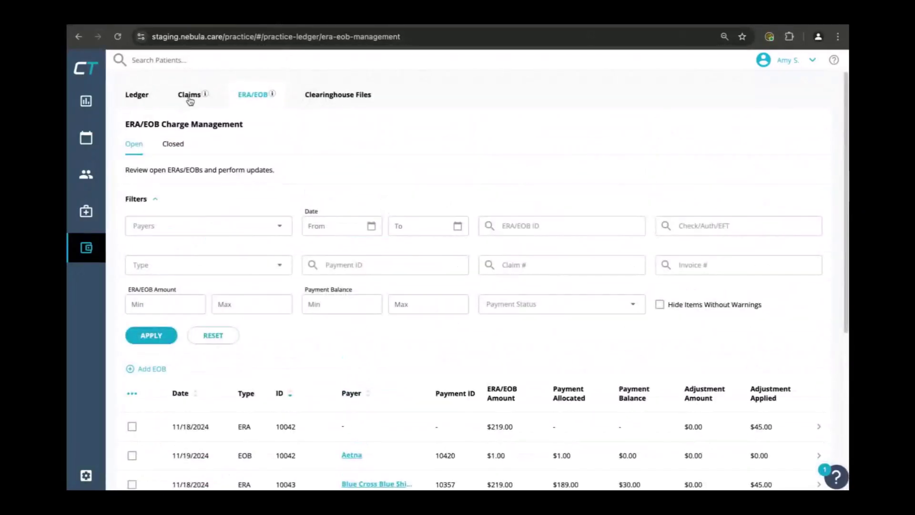
pyautogui.click(190, 96)
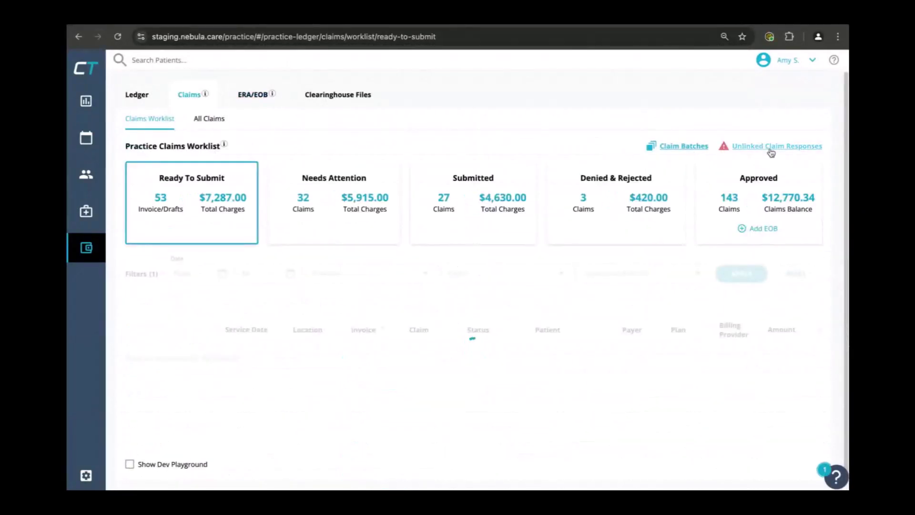
pyautogui.click(254, 95)
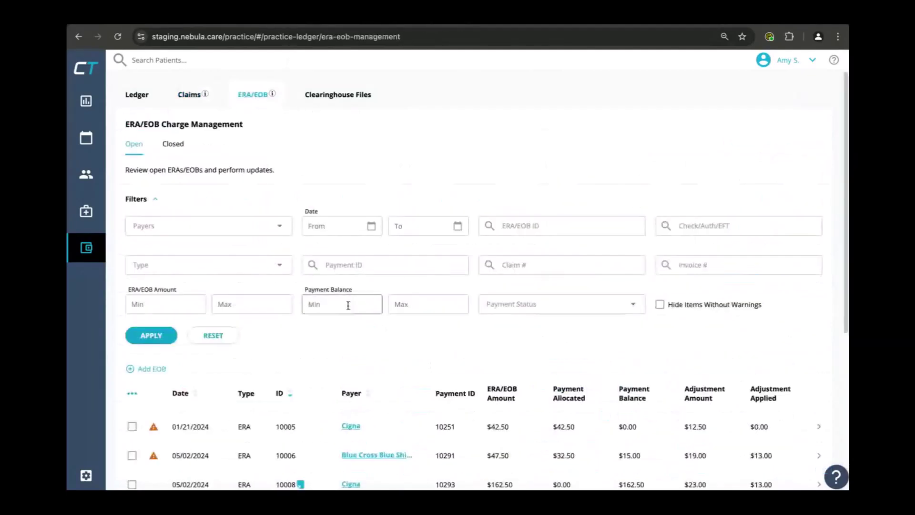
# Find ERA 10040 on page 3 of the open ERA/EOB list, view its link option and close it.
pyautogui.scroll(-5, 380, 385)
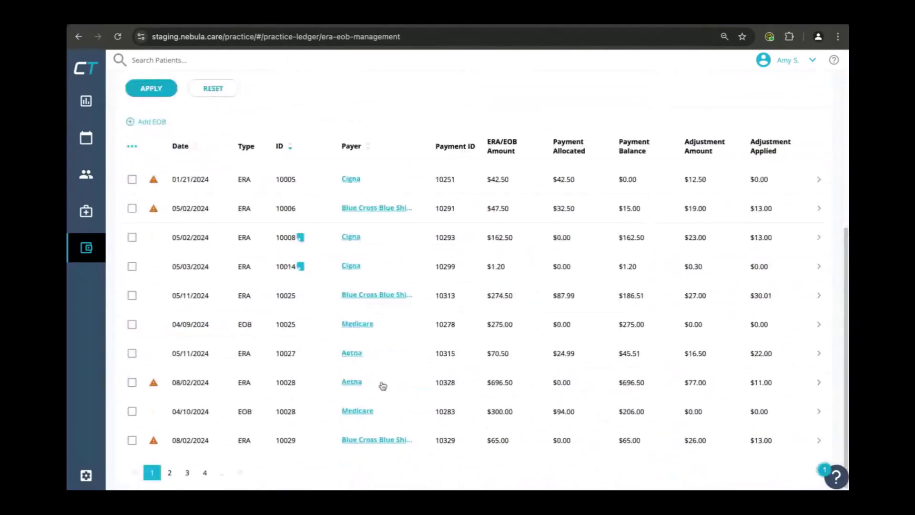
pyautogui.click(169, 473)
pyautogui.click(187, 474)
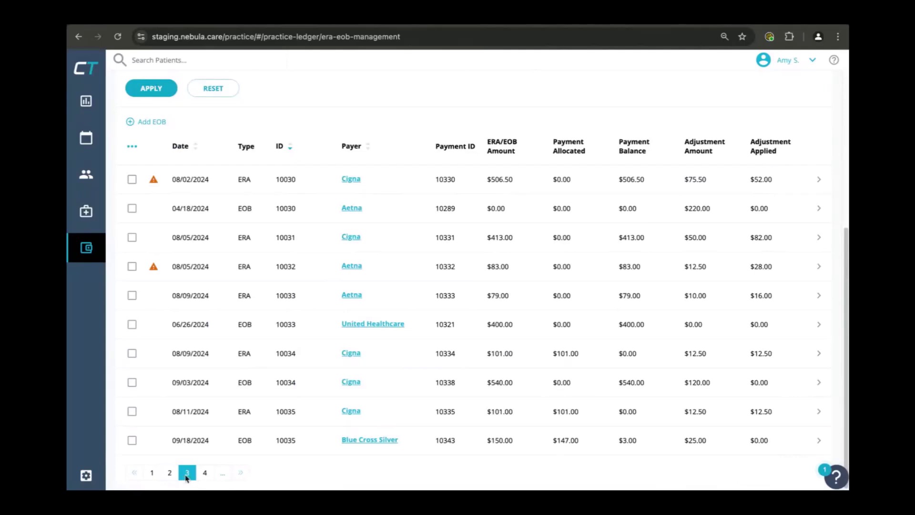
pyautogui.click(372, 385)
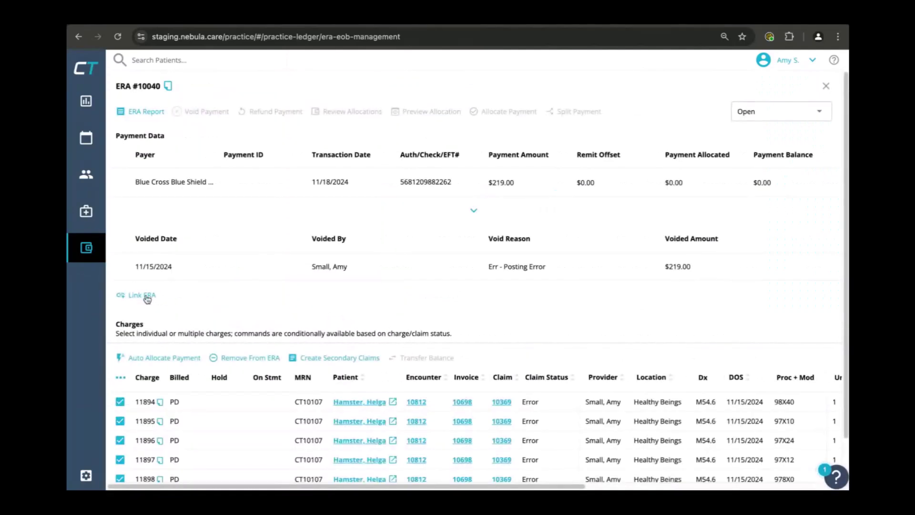
pyautogui.click(825, 87)
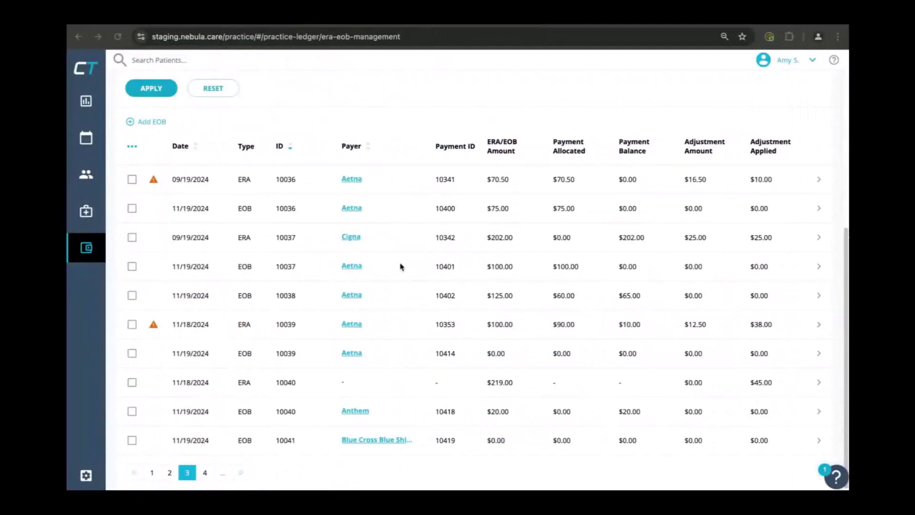
# View the practice claims worklist again and go back to the open ERA/EOB list.
pyautogui.scroll(5, 395, 266)
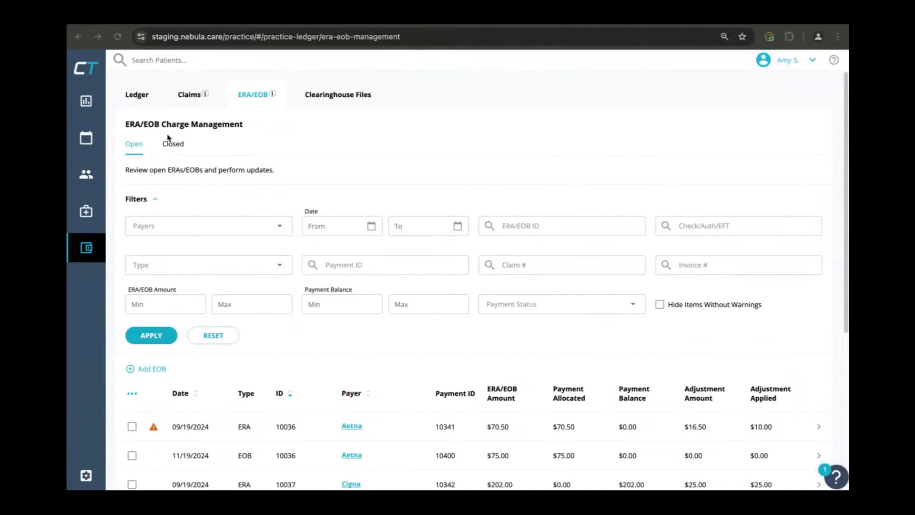
pyautogui.click(187, 99)
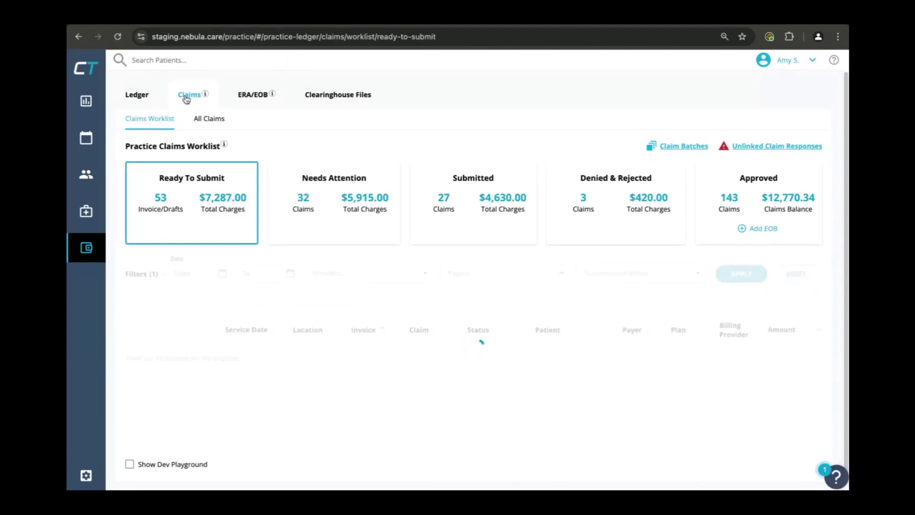
pyautogui.click(241, 97)
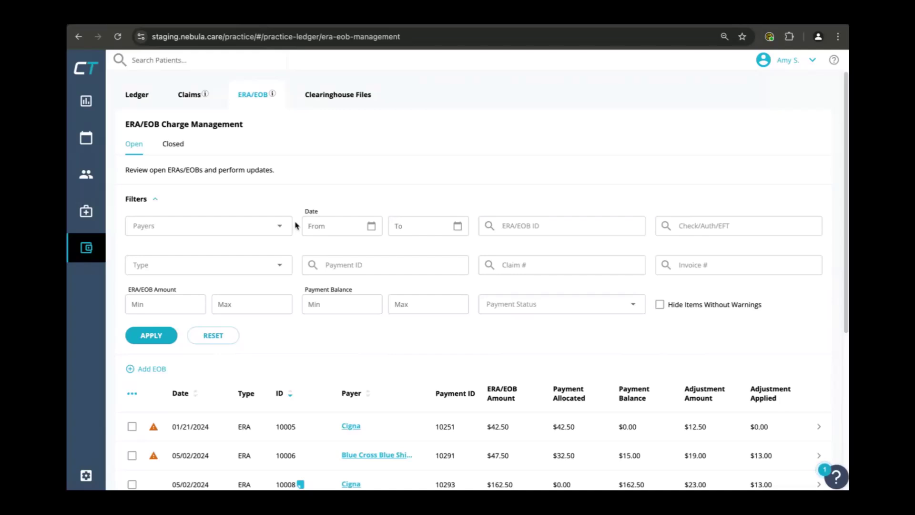
# Open ERA 10008 from Cigna and bring up the payment allocation for its outstanding charges.
pyautogui.scroll(-4, 360, 365)
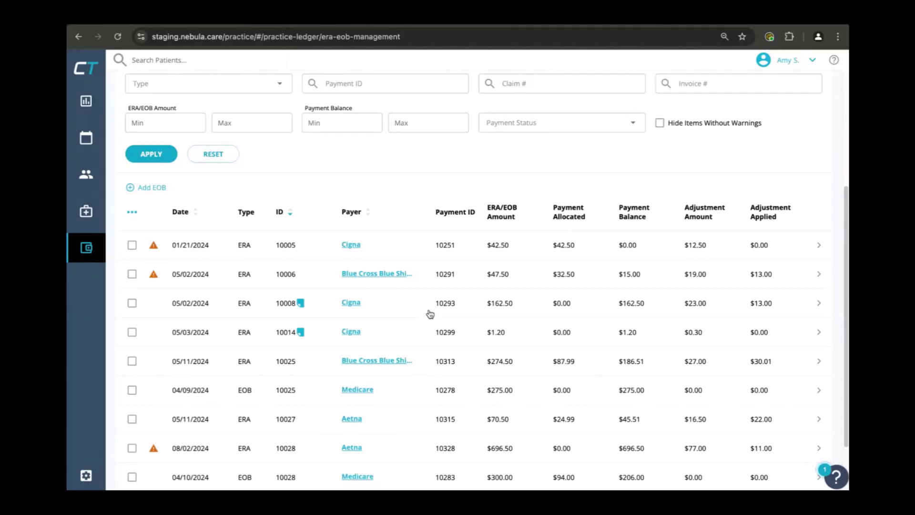
pyautogui.click(347, 305)
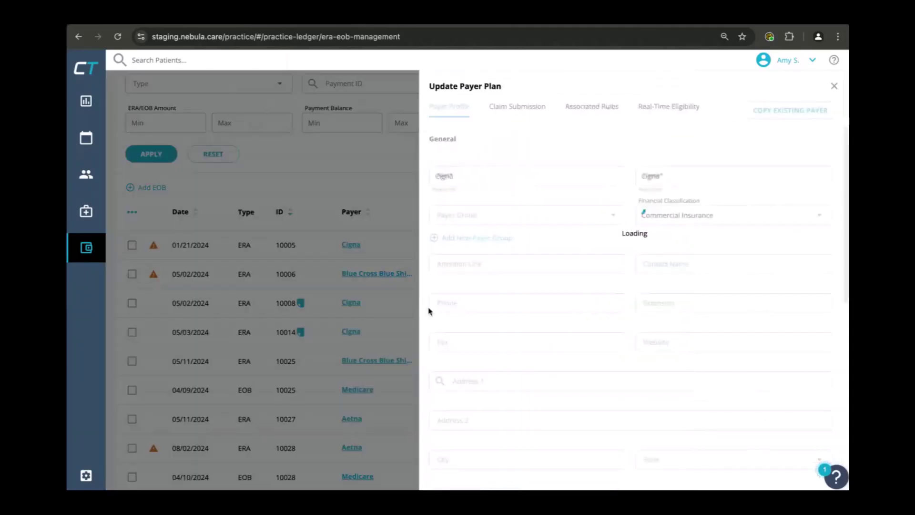
pyautogui.click(347, 306)
pyautogui.click(600, 305)
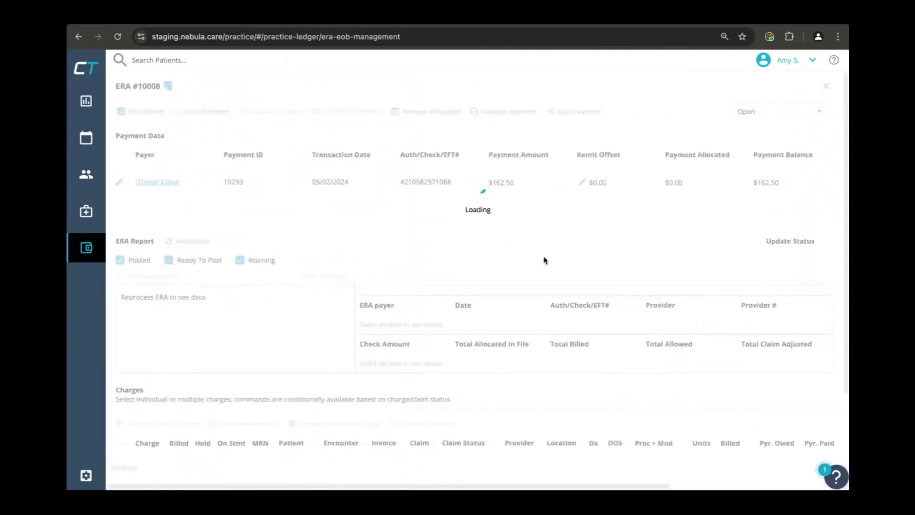
pyautogui.click(502, 112)
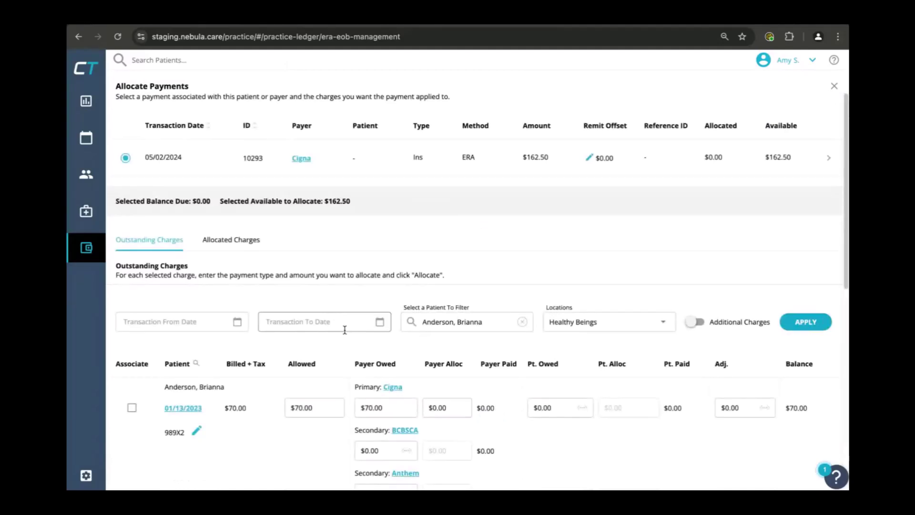
# Try a $20.00 adjustment, $30.00 primary payer owed and a patient-owed amount on the 989X2 charge, leaving the allocation unsaved.
pyautogui.scroll(-5, 338, 362)
pyautogui.scroll(2, 337, 353)
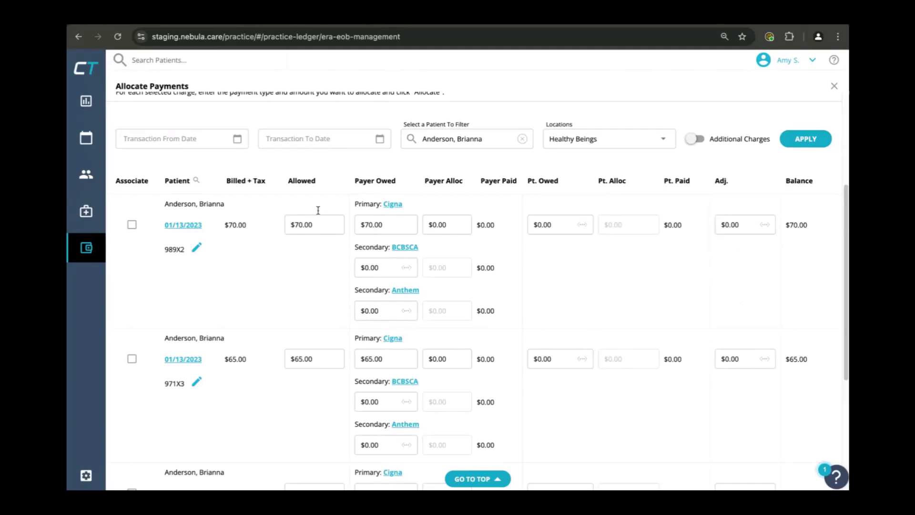
pyautogui.click(726, 232)
pyautogui.write('2')
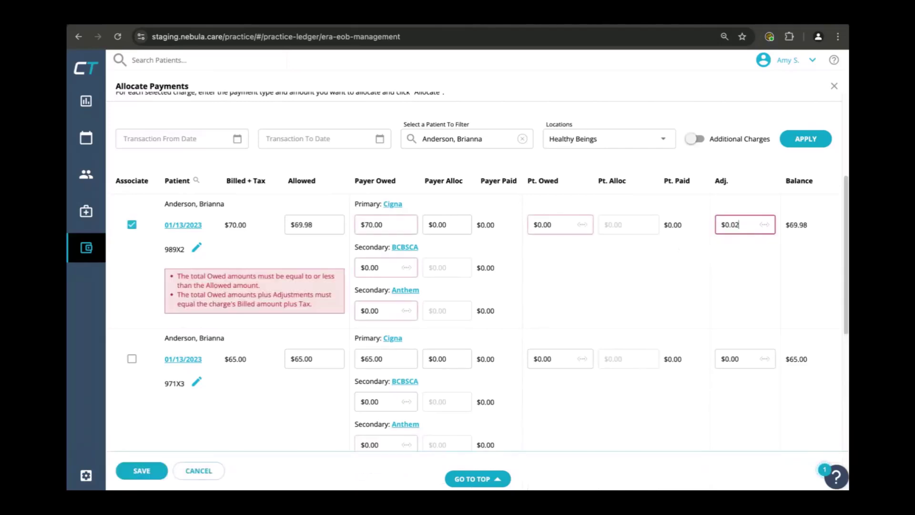
pyautogui.write('0')
pyautogui.click(368, 225)
pyautogui.press('BackSpace')
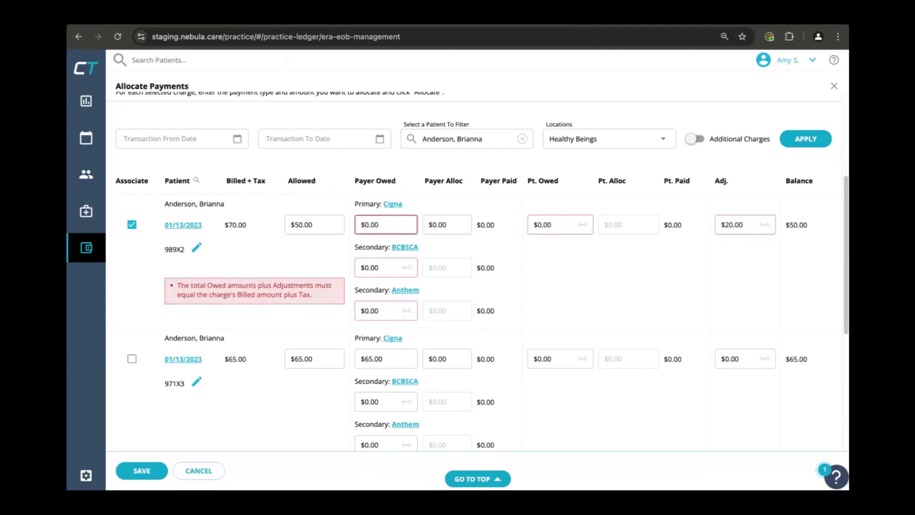
pyautogui.write('3')
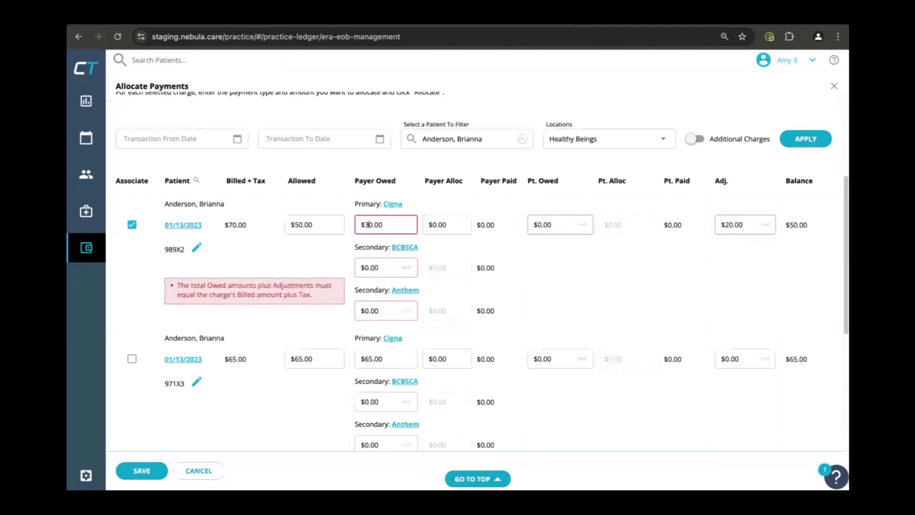
pyautogui.click(540, 225)
pyautogui.write('2')
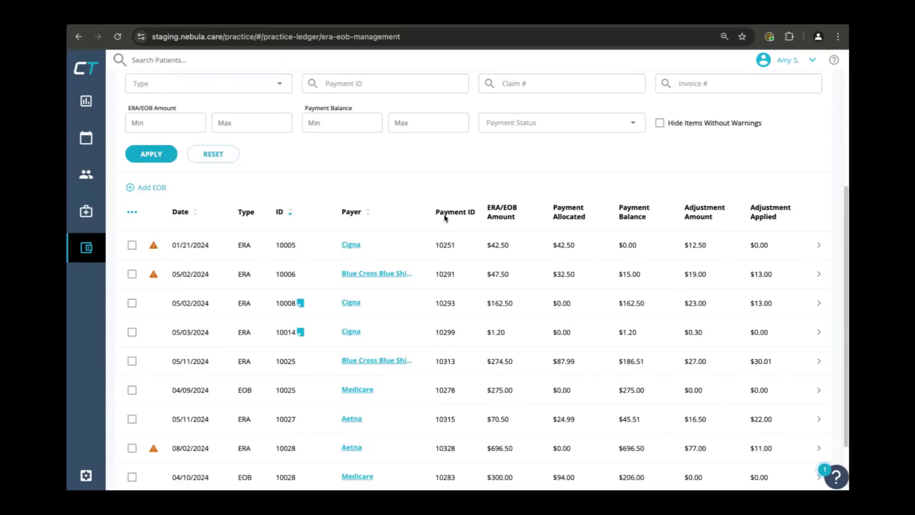
# Reopen the payment allocation of ERA 10008 and try $30.00 primary payer owed and $20.00 BCBSCA secondary owed on the 989X2 charge.
pyautogui.click(498, 300)
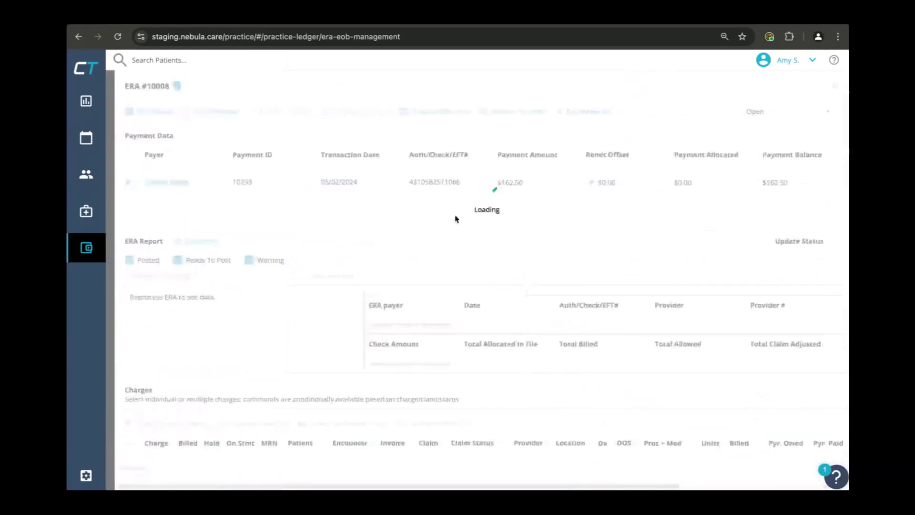
pyautogui.click(497, 115)
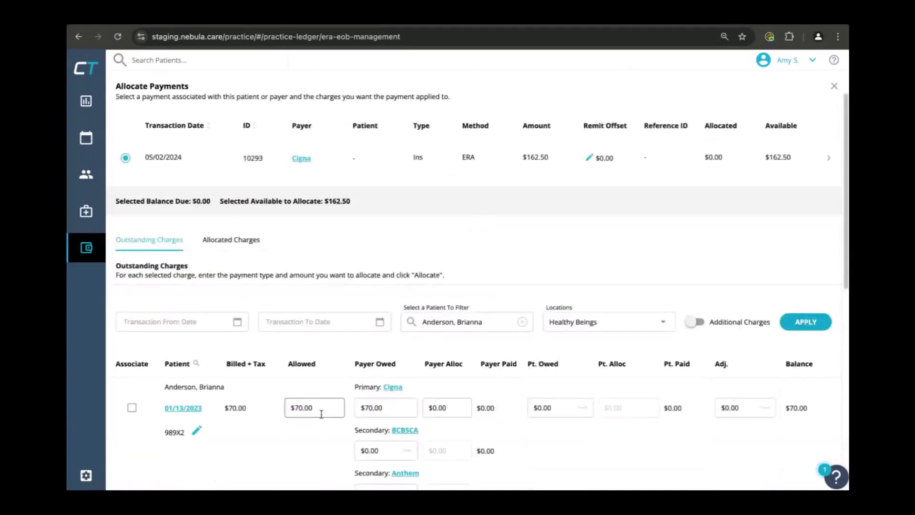
pyautogui.scroll(-2, 321, 415)
pyautogui.click(370, 325)
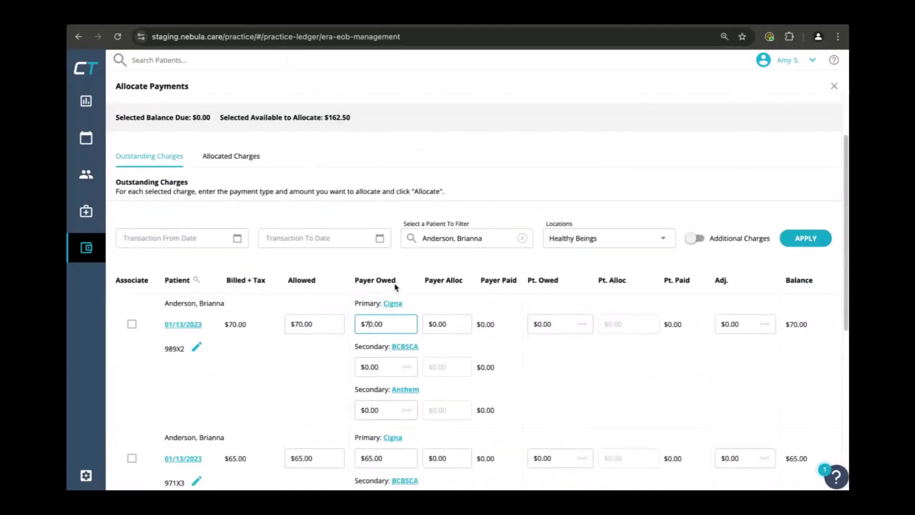
pyautogui.press('BackSpace')
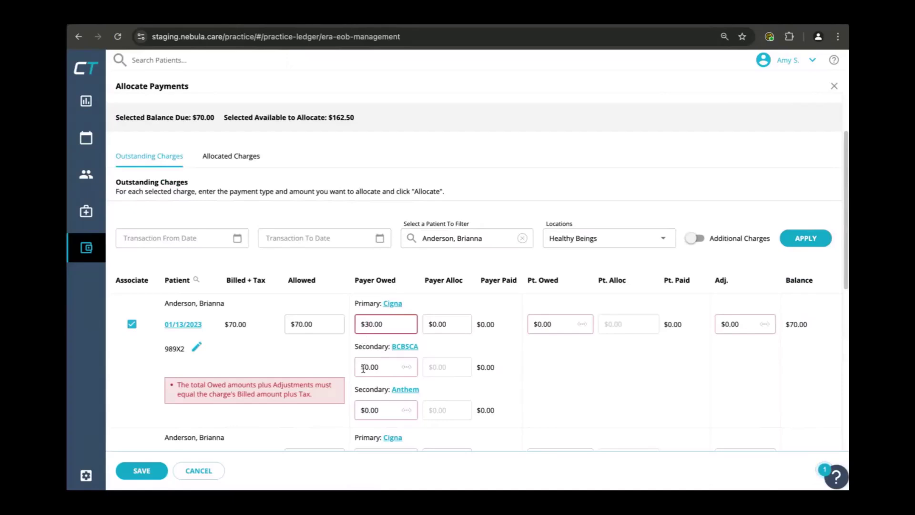
pyautogui.click(366, 369)
pyautogui.write('2')
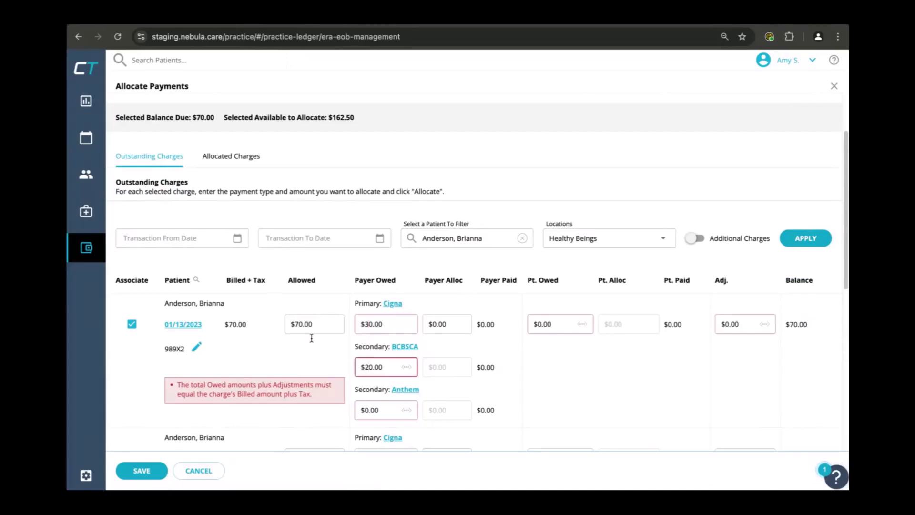
# Try an allowed amount of $50.00 on the 989X2 charge, and close the allocation discarding the changes.
pyautogui.click(297, 326)
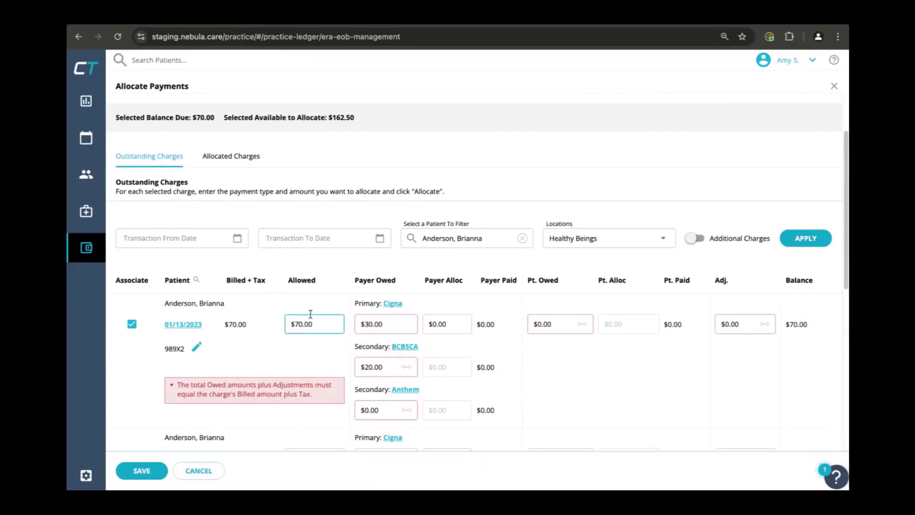
pyautogui.press('BackSpace')
pyautogui.write('5')
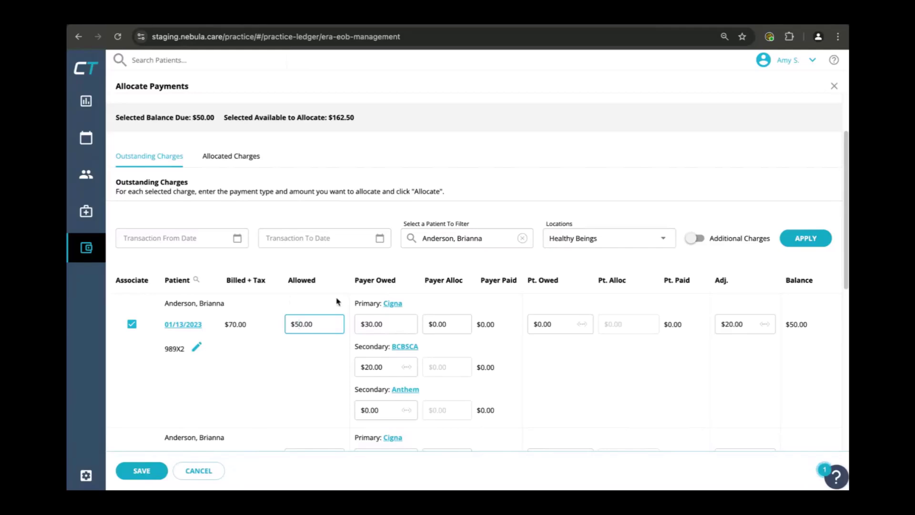
pyautogui.click(836, 87)
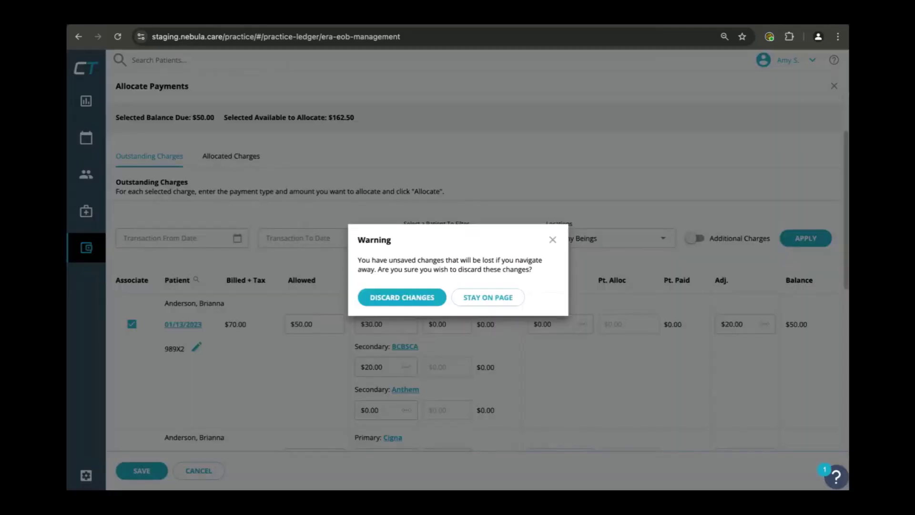
pyautogui.click(421, 300)
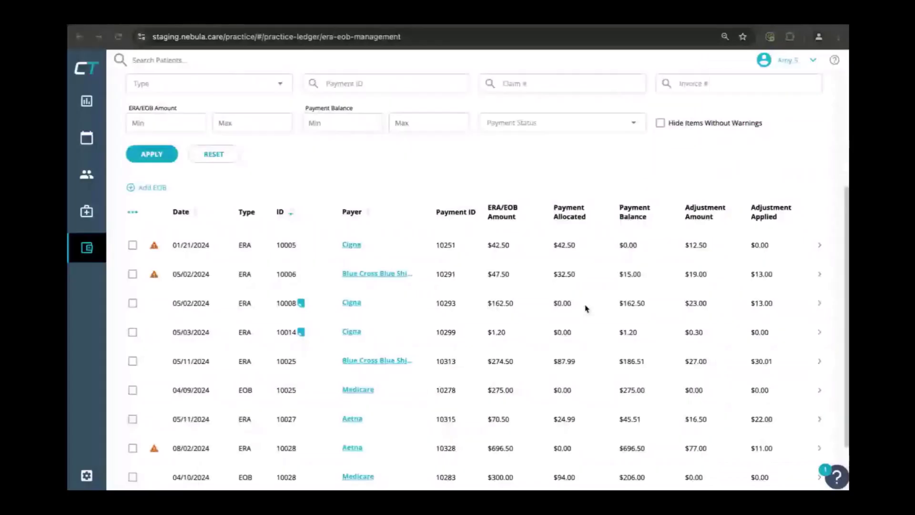
# Filter the open ERA/EOB list by ERA/EOB ID 10051 and open the matching Aetna ERA.
pyautogui.scroll(4, 586, 308)
pyautogui.click(548, 225)
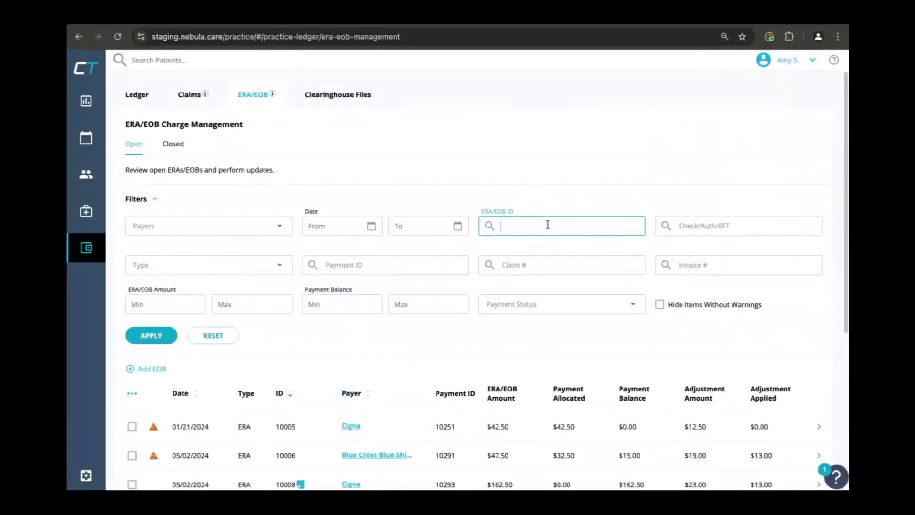
pyautogui.write('10051')
pyautogui.click(151, 335)
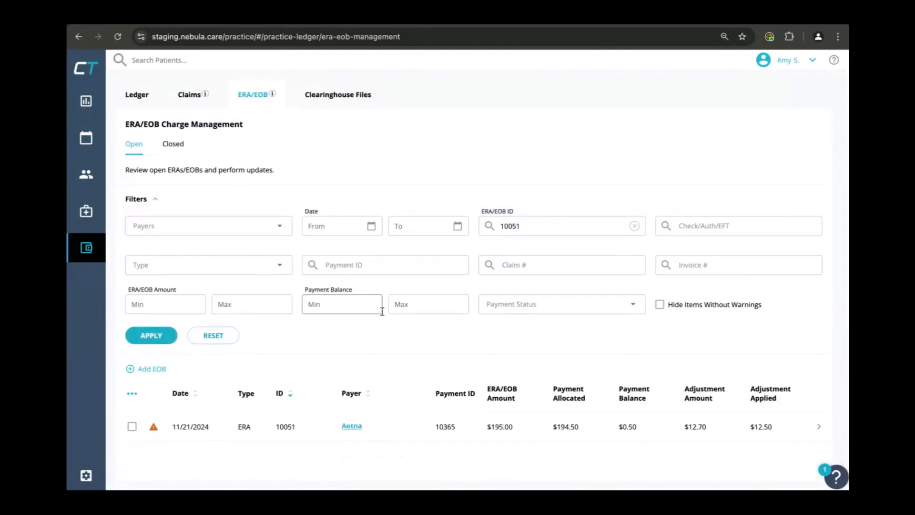
pyautogui.click(525, 425)
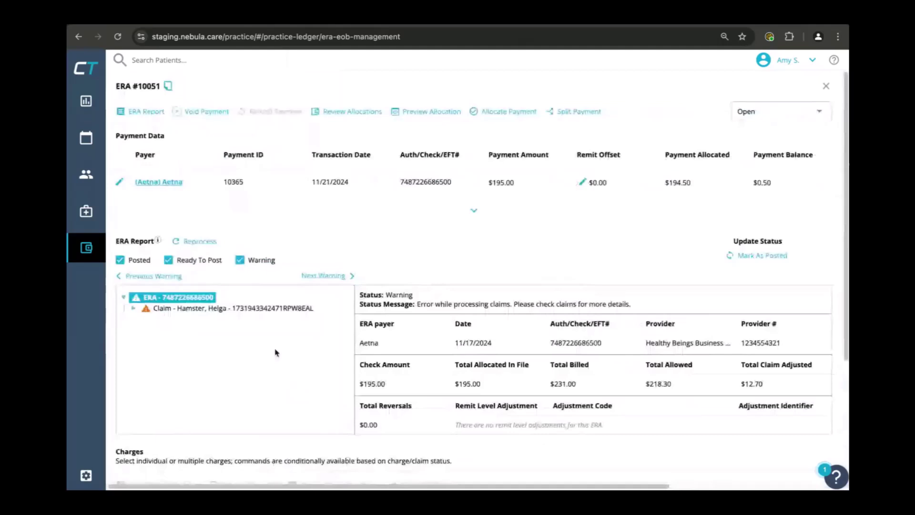
# Expand the claim with a warning in the ERA report and review its S9X90 - 59 line item.
pyautogui.click(195, 309)
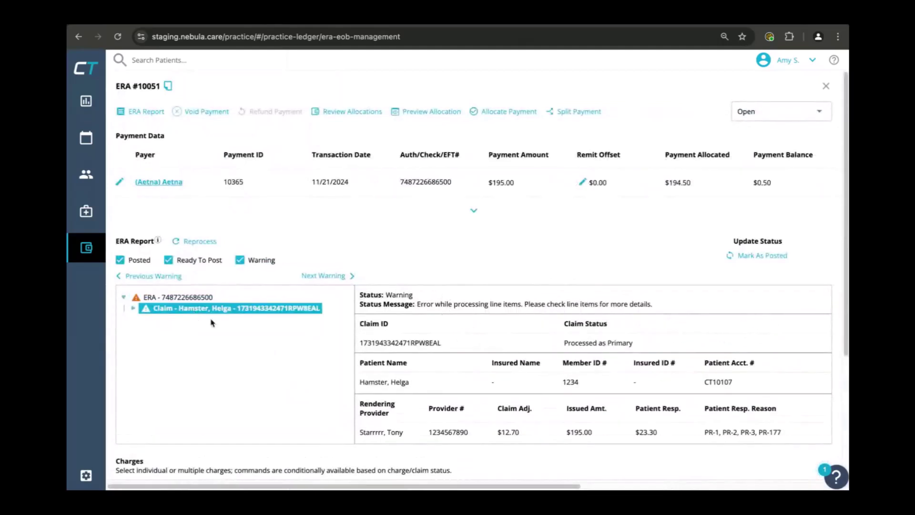
pyautogui.click(133, 308)
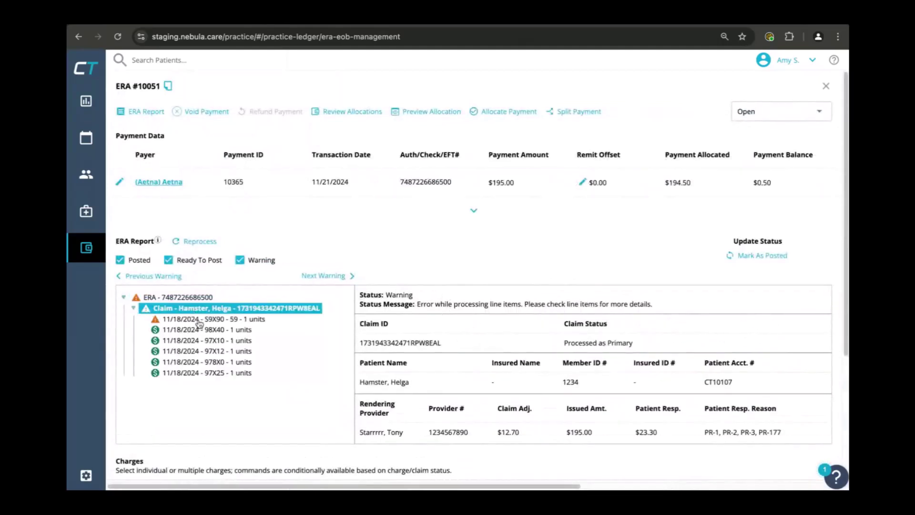
pyautogui.click(201, 323)
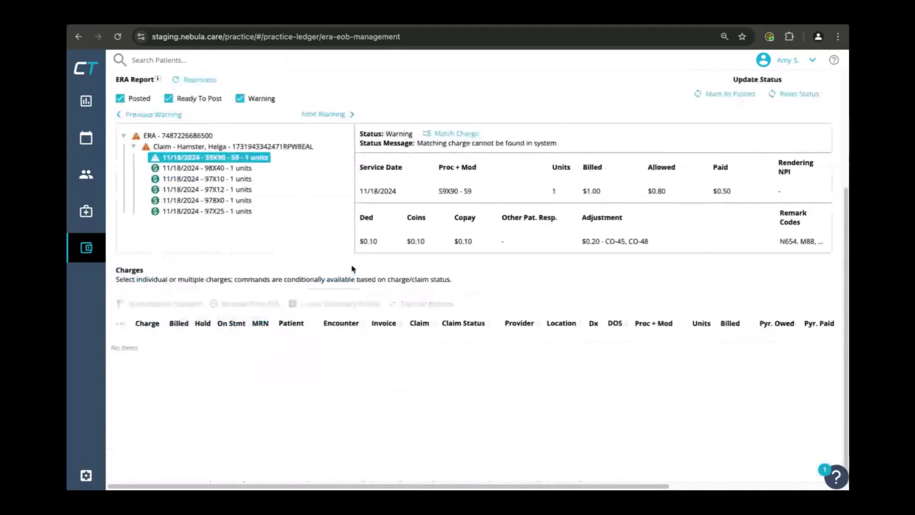
pyautogui.scroll(-3, 296, 359)
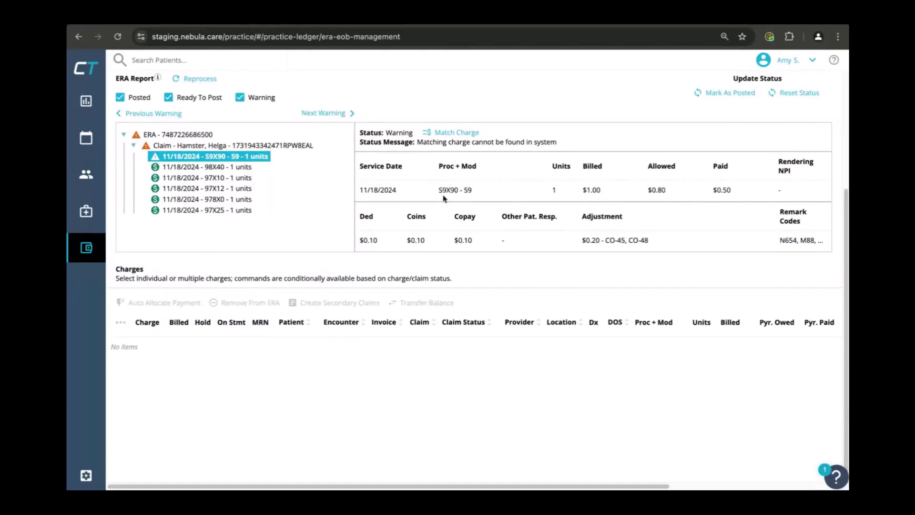
# Match the S9X90 - 59 line item to charge 11989 and post the line item.
pyautogui.click(454, 133)
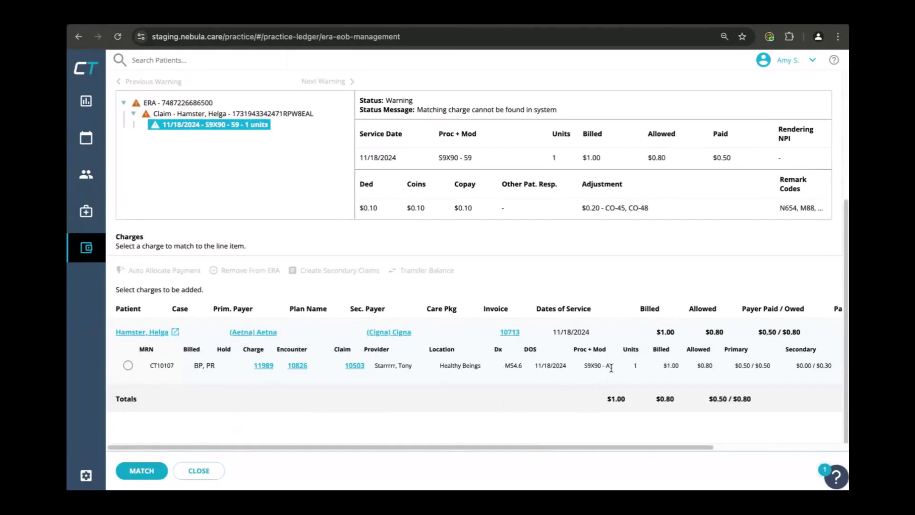
pyautogui.click(127, 365)
pyautogui.click(153, 470)
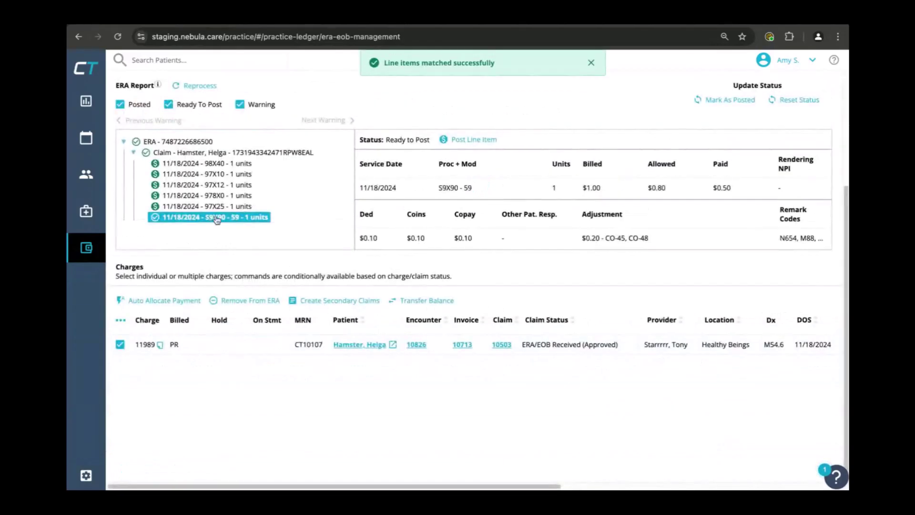
pyautogui.click(474, 141)
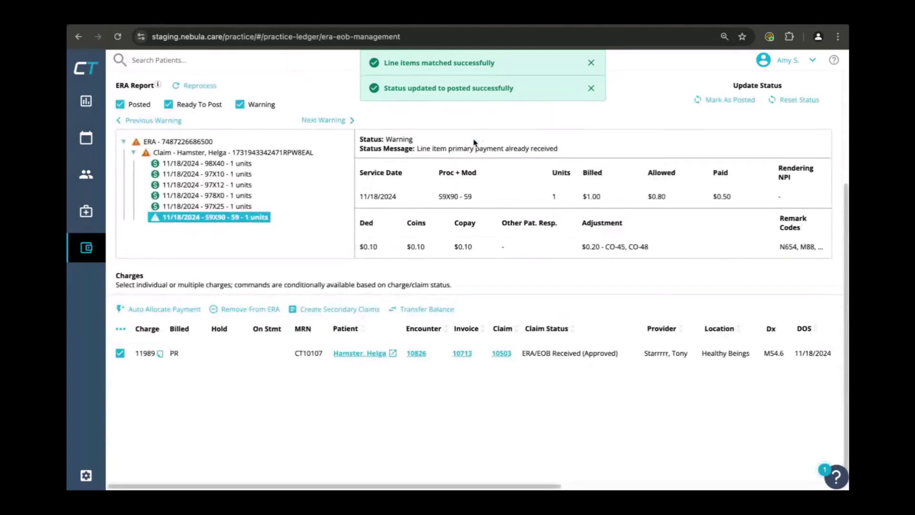
# Check the posted 97X25 line item, and re-examine the S9X90 - 59 line item's status message, payment data and matched charge.
pyautogui.click(217, 206)
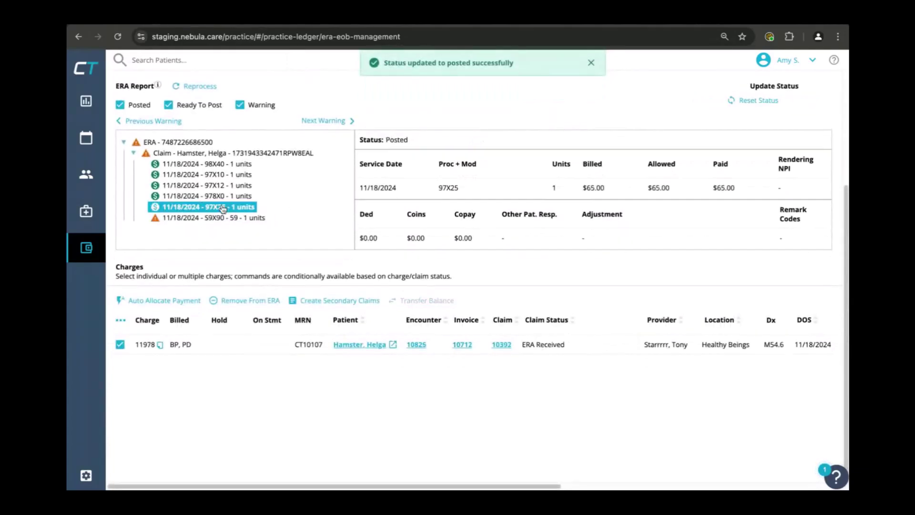
pyautogui.click(203, 217)
pyautogui.moveTo(518, 148); pyautogui.dragTo(449, 147)
pyautogui.click(529, 146)
pyautogui.moveTo(555, 147); pyautogui.dragTo(419, 147)
pyautogui.click(449, 149)
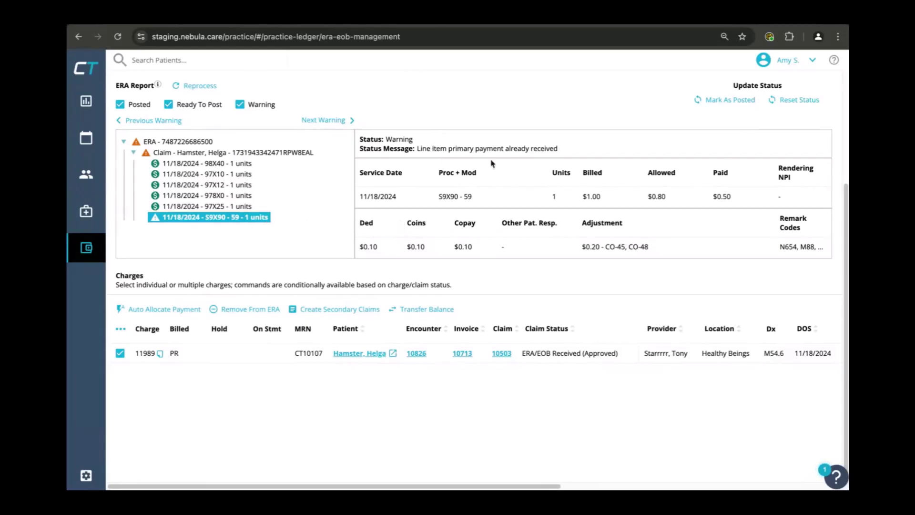
pyautogui.scroll(2, 651, 174)
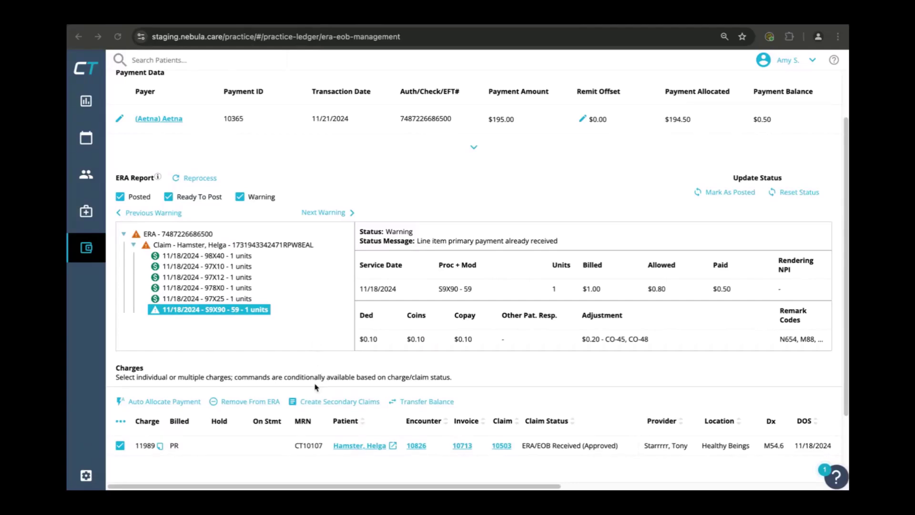
pyautogui.scroll(2, 651, 176)
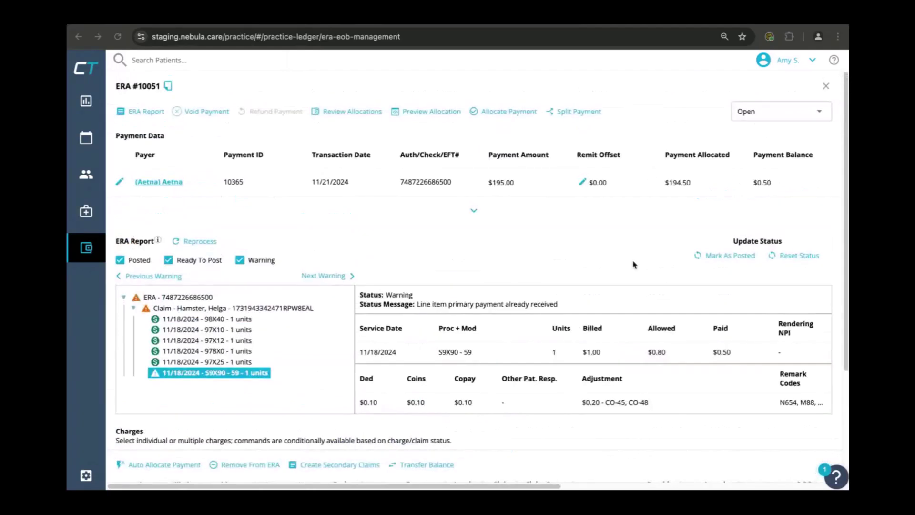
pyautogui.scroll(-3, 581, 284)
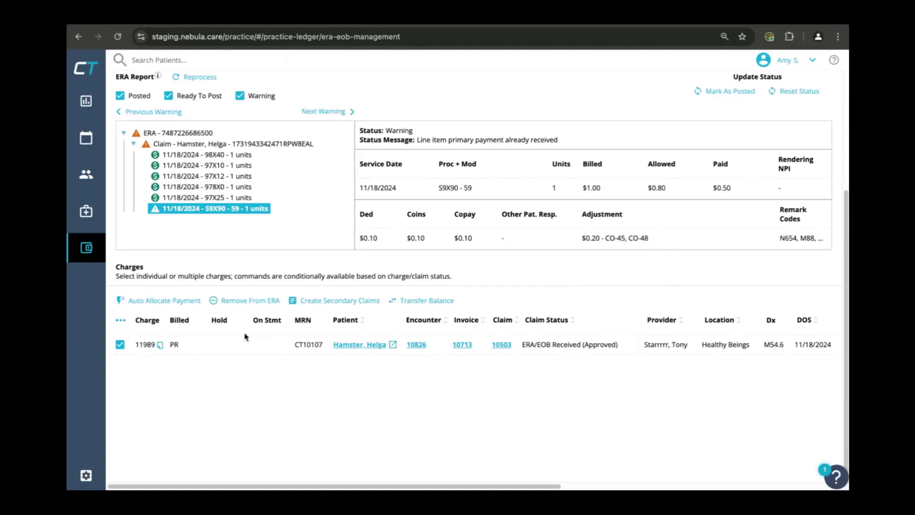
pyautogui.scroll(2, 374, 286)
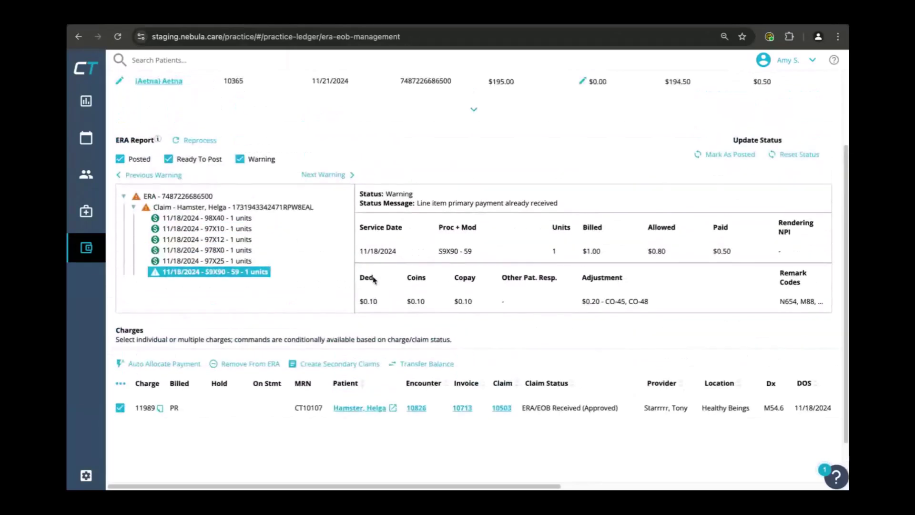
pyautogui.scroll(-2, 374, 287)
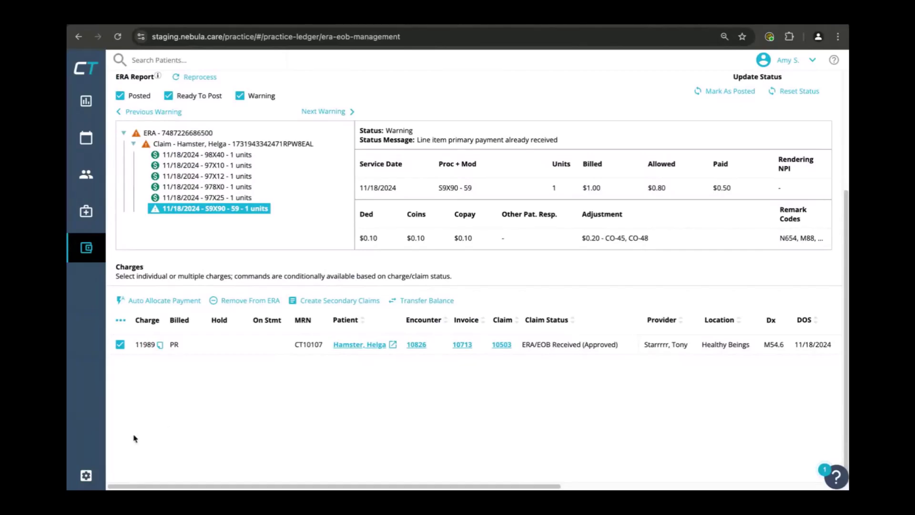
# Leave the ERA for the practice settings and open the Billing Codes in the billing settings.
pyautogui.click(86, 476)
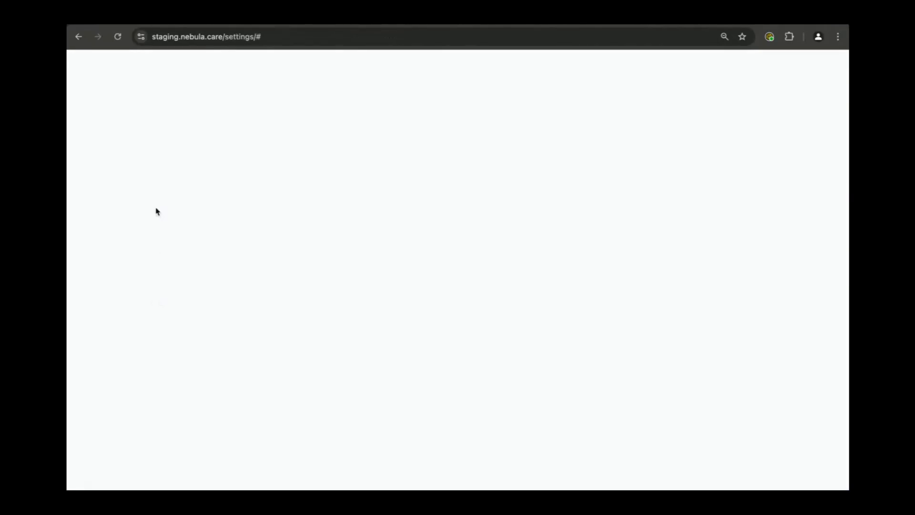
pyautogui.click(121, 242)
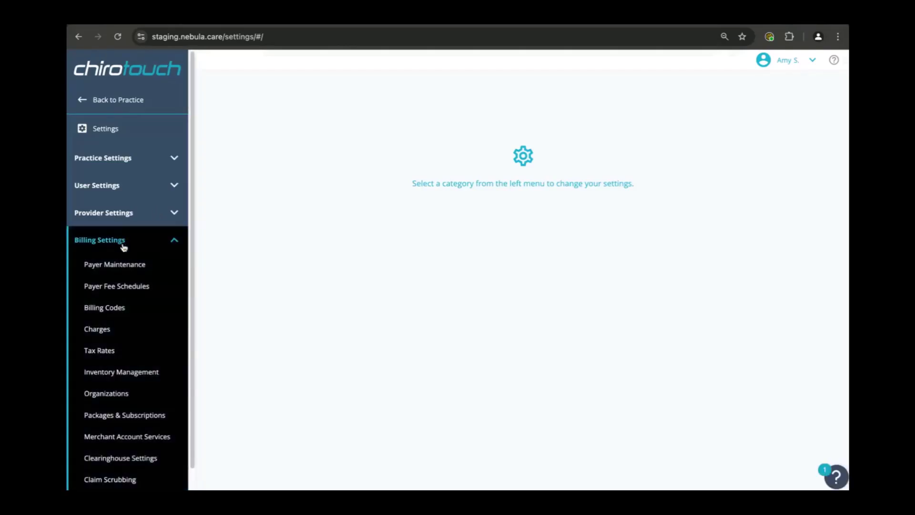
pyautogui.scroll(-1, 183, 396)
pyautogui.scroll(-1, 184, 398)
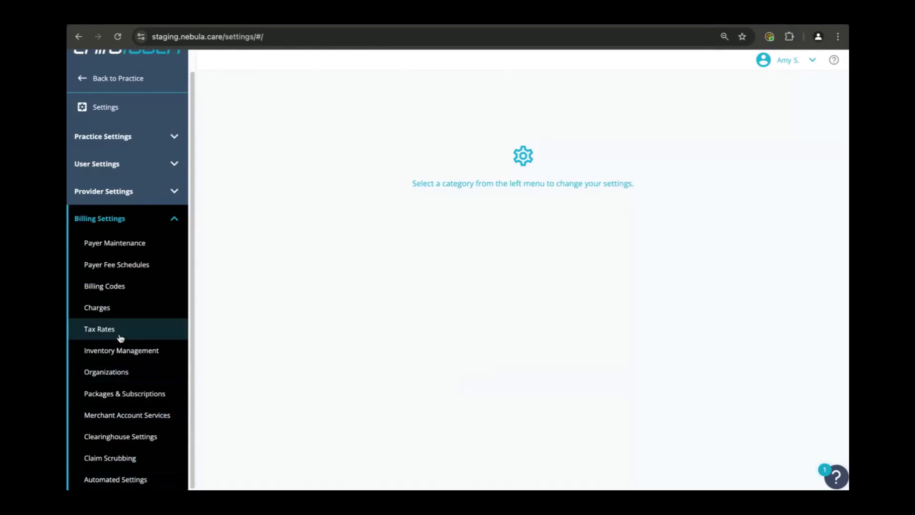
pyautogui.click(119, 289)
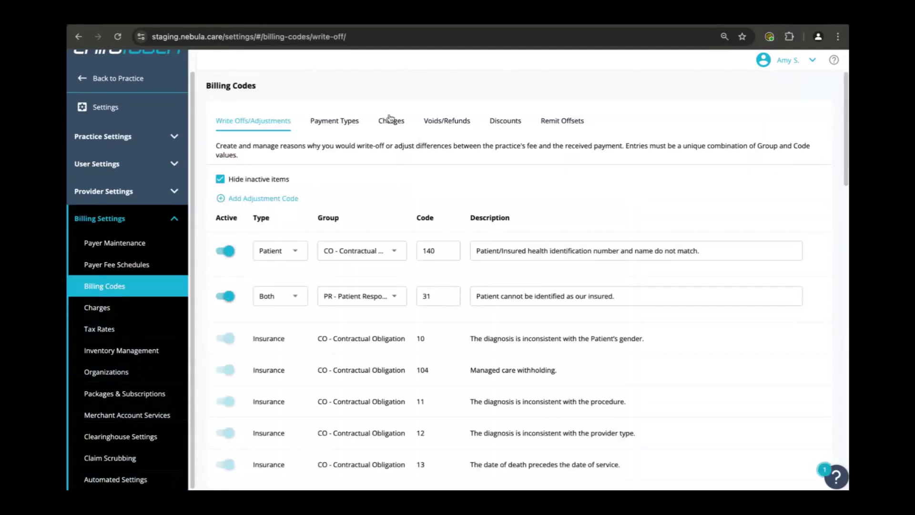
# Review the payment type codes, including the PR patient-responsibility codes.
pyautogui.click(349, 125)
pyautogui.scroll(-5, 367, 331)
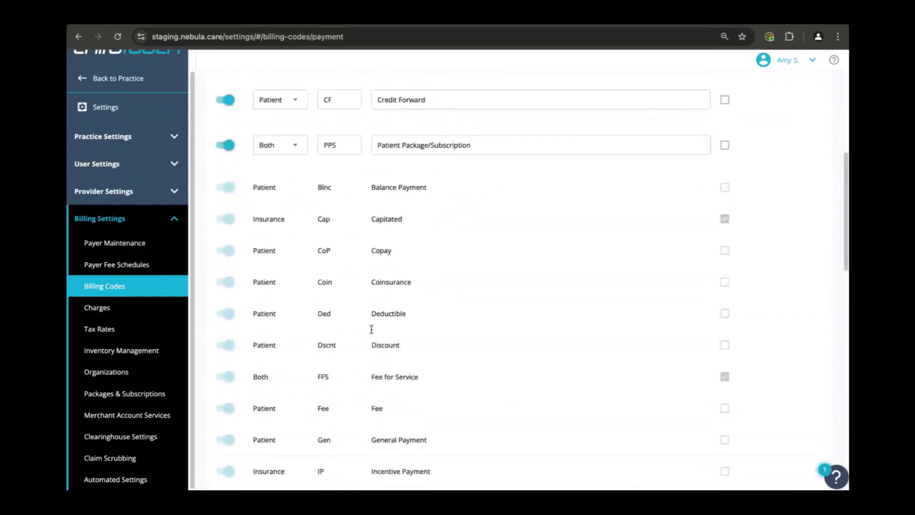
pyautogui.scroll(-5, 372, 329)
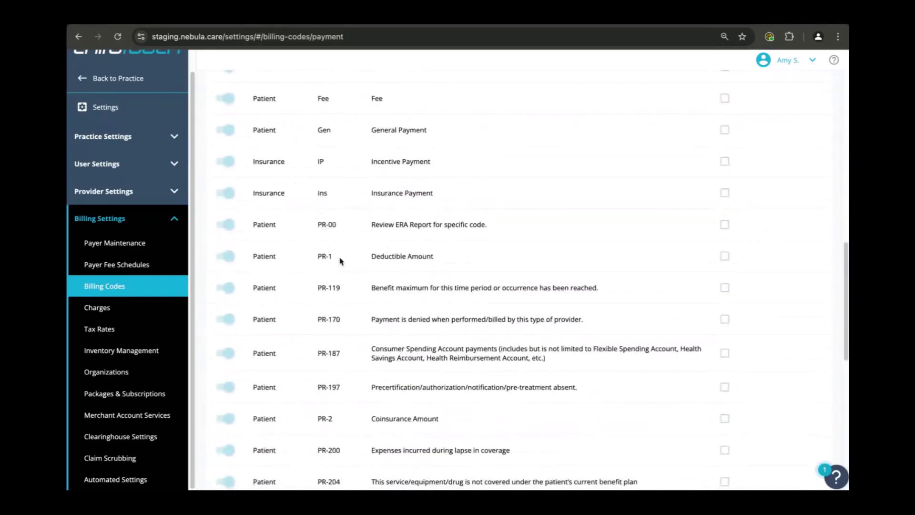
pyautogui.scroll(-2, 367, 334)
pyautogui.scroll(1, 358, 339)
pyautogui.scroll(10, 358, 339)
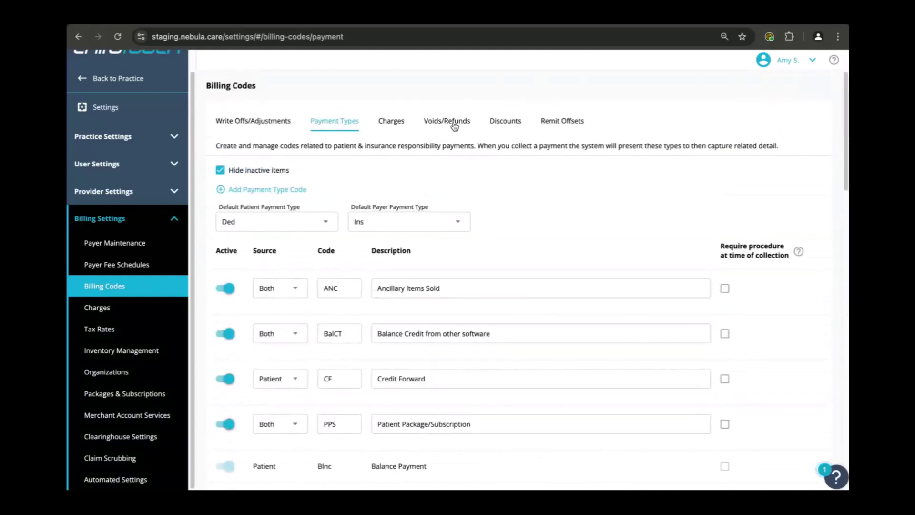
# Add a patient write-off/adjustment code 68 in the CO - Contractual Obligation group, described "Adjustment for missing modifier", and save it.
pyautogui.click(269, 128)
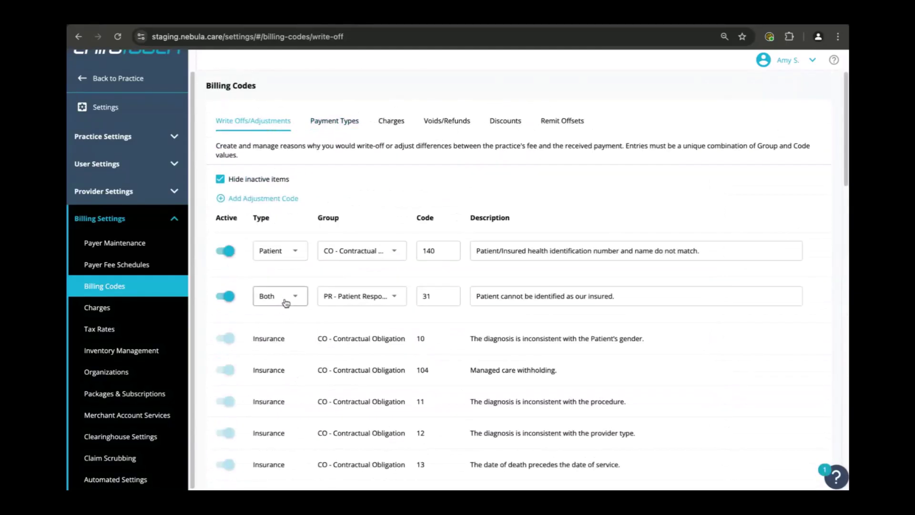
pyautogui.scroll(-5, 329, 321)
pyautogui.scroll(5, 328, 320)
pyautogui.click(256, 198)
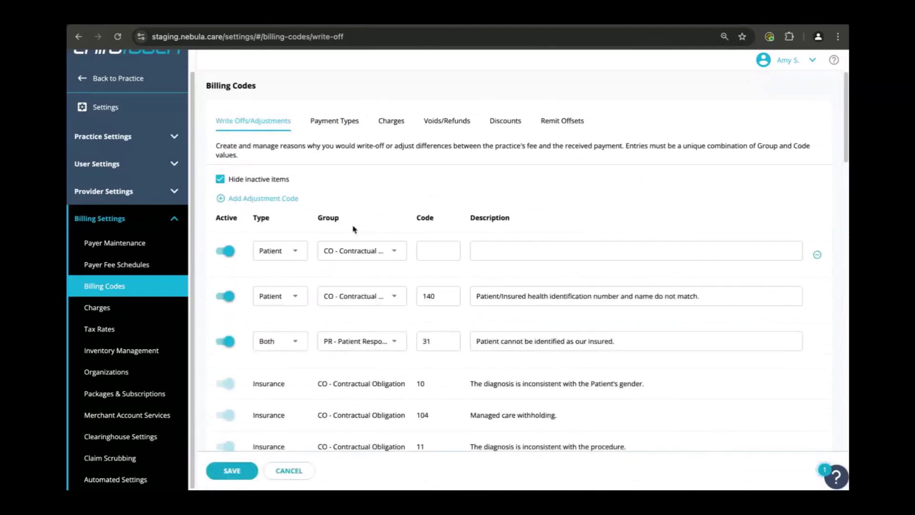
pyautogui.click(395, 258)
pyautogui.click(415, 260)
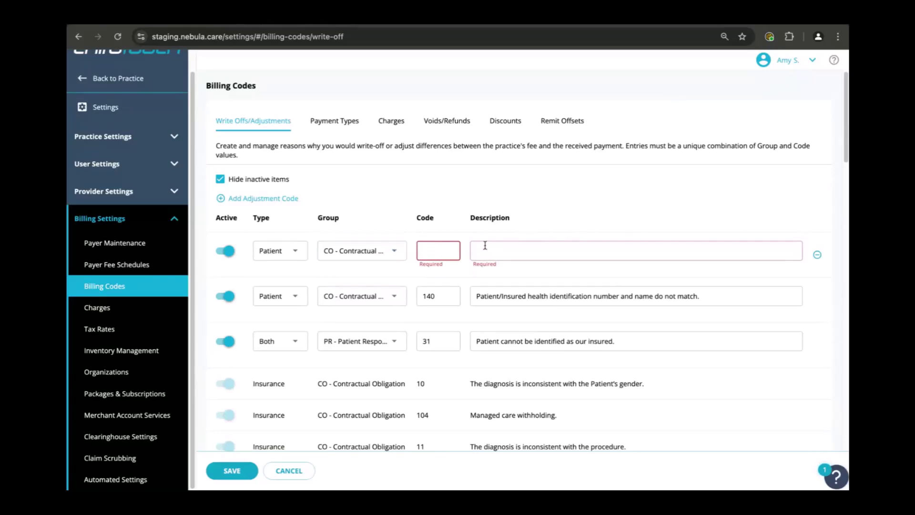
pyautogui.click(438, 251)
pyautogui.write('68')
pyautogui.click(488, 249)
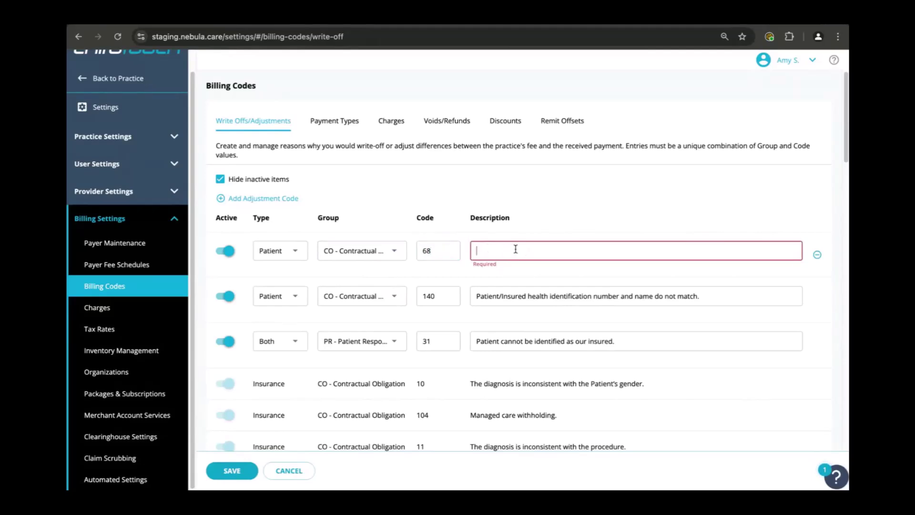
pyautogui.write('Adjust')
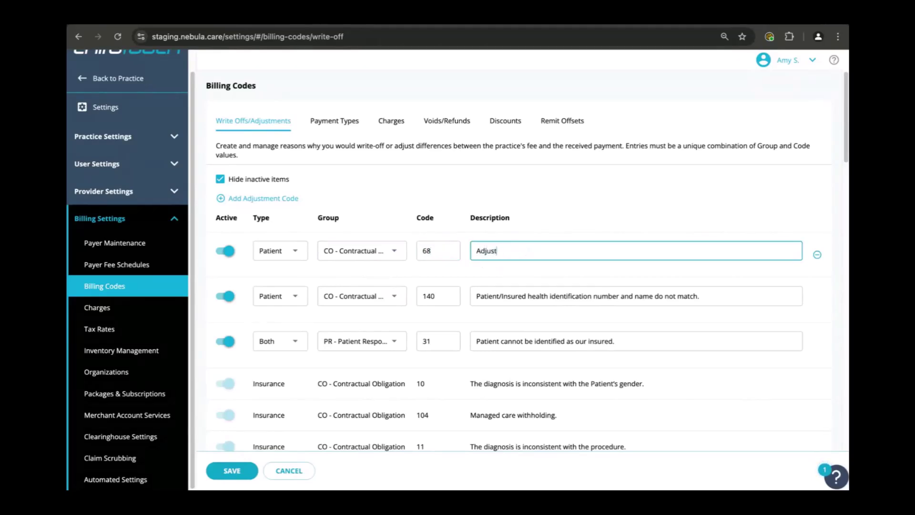
pyautogui.write('ment for missing modifier')
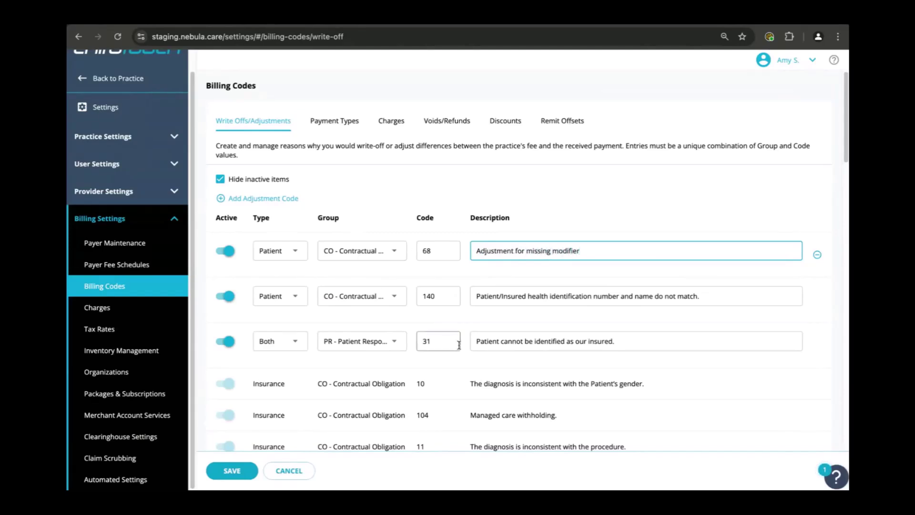
pyautogui.click(233, 471)
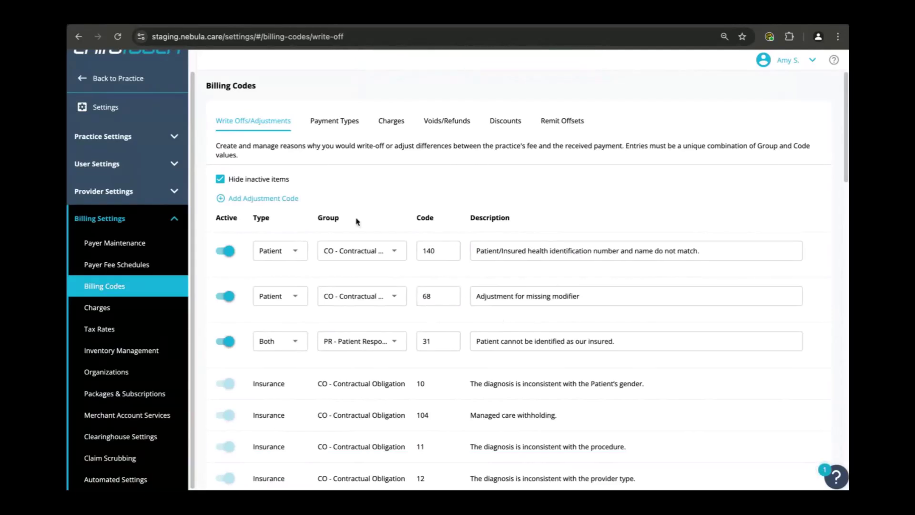
# Return to the practice ledger's open ERA/EOB list and examine the remit-level adjustments of Cigna ERA 10008.
pyautogui.click(122, 83)
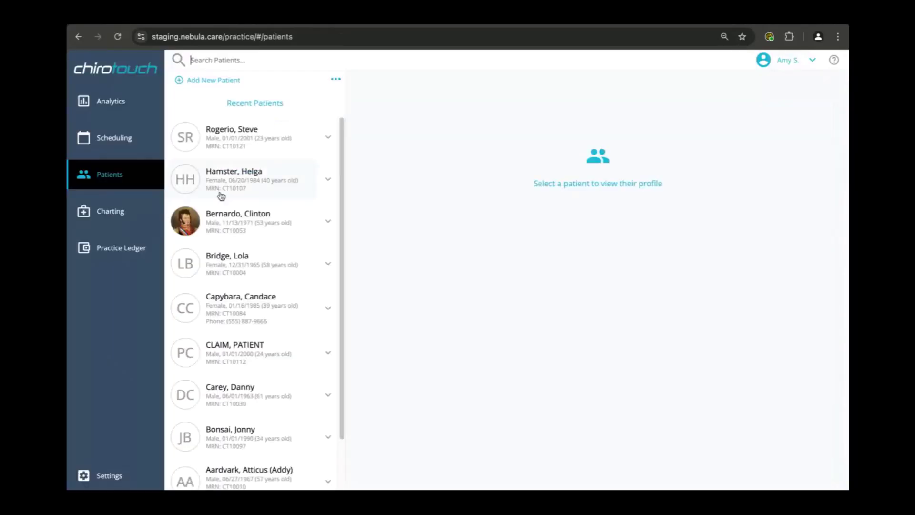
pyautogui.click(125, 248)
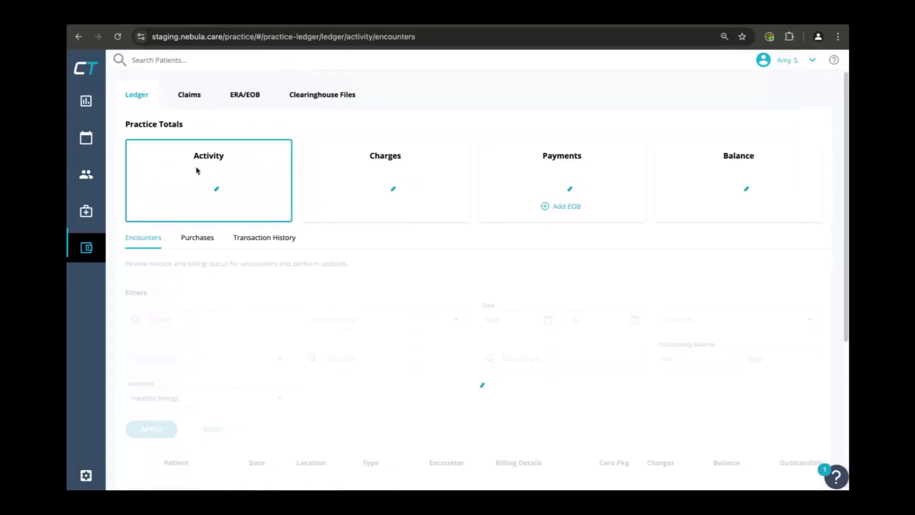
pyautogui.click(245, 98)
pyautogui.scroll(-1, 526, 423)
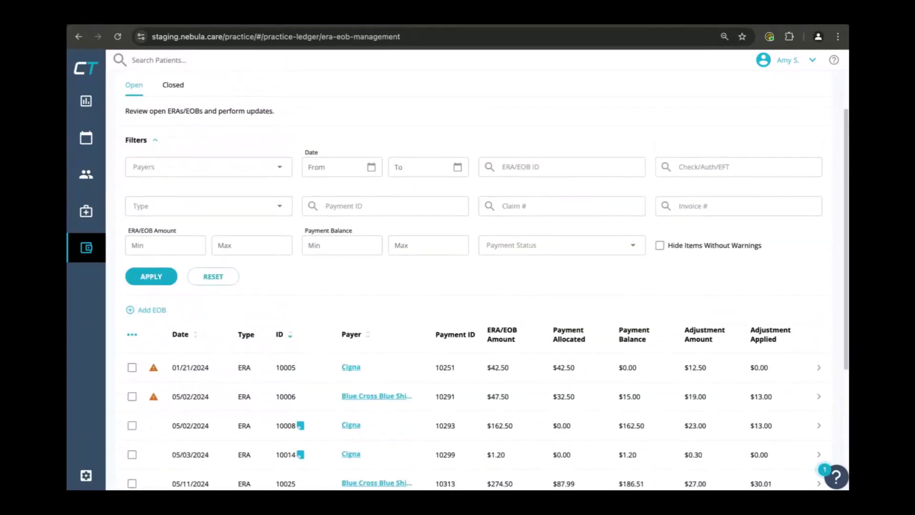
pyautogui.scroll(-2, 586, 439)
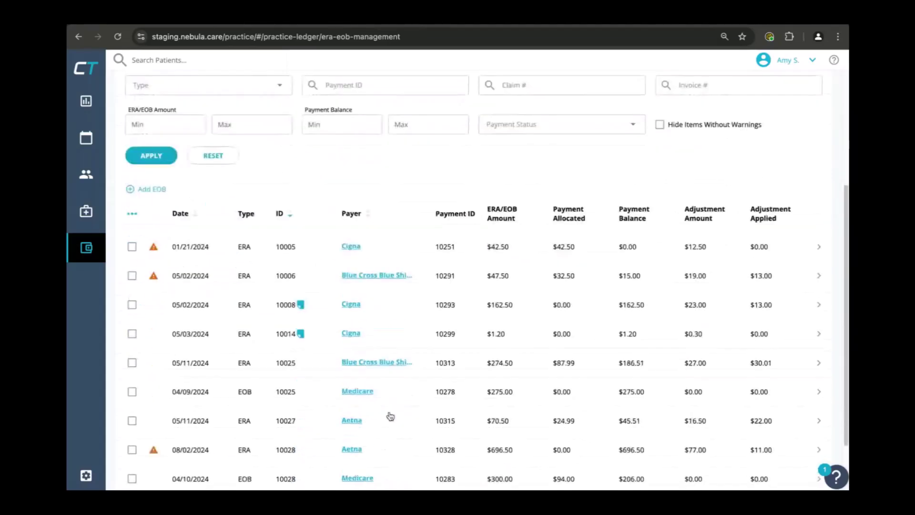
pyautogui.click(528, 315)
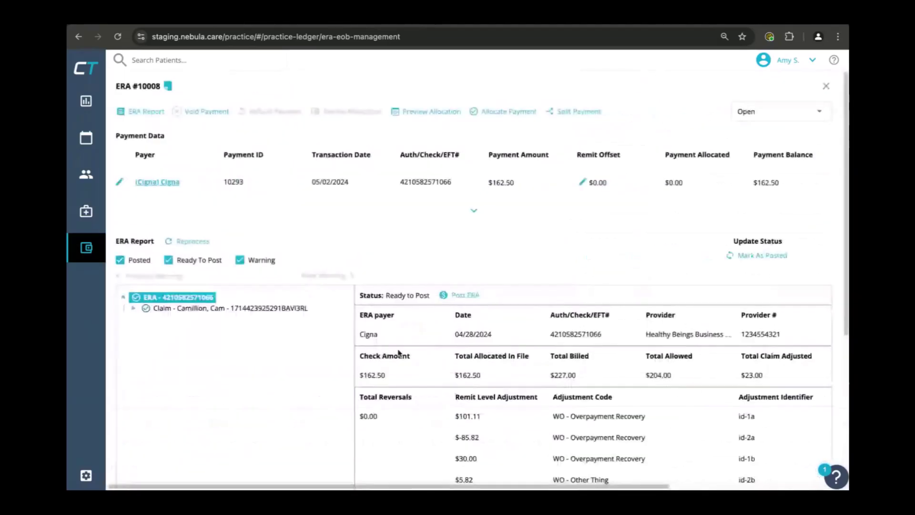
pyautogui.click(827, 87)
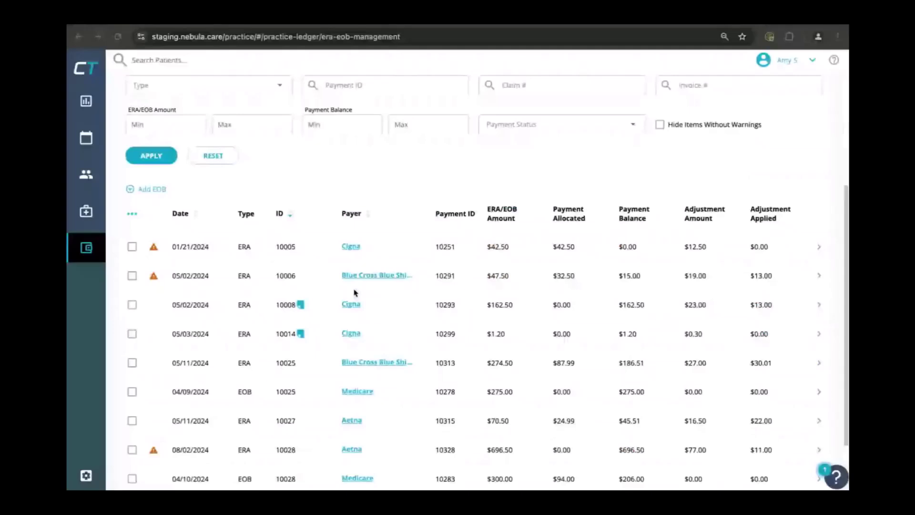
# Filter the open ERAs/EOBs by ID 10057 and open the matching Aetna ERA.
pyautogui.scroll(4, 354, 293)
pyautogui.click(569, 223)
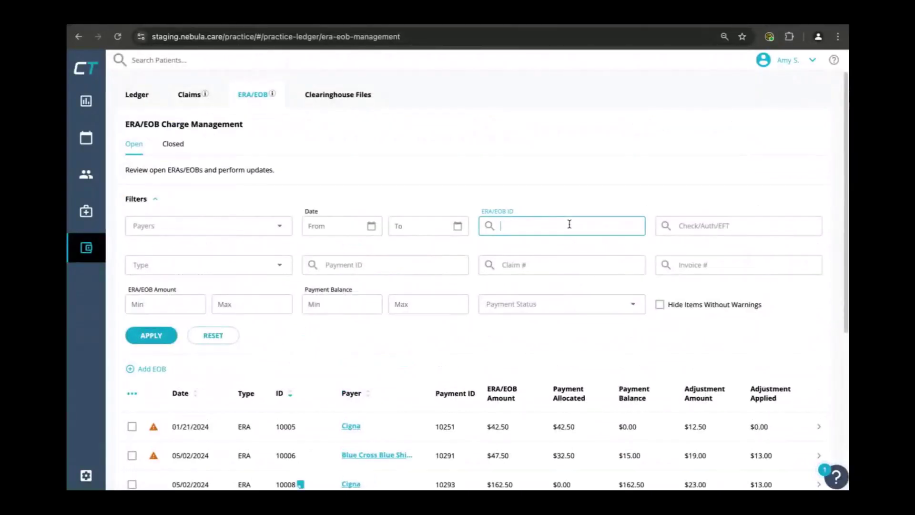
pyautogui.write('10057')
pyautogui.click(151, 335)
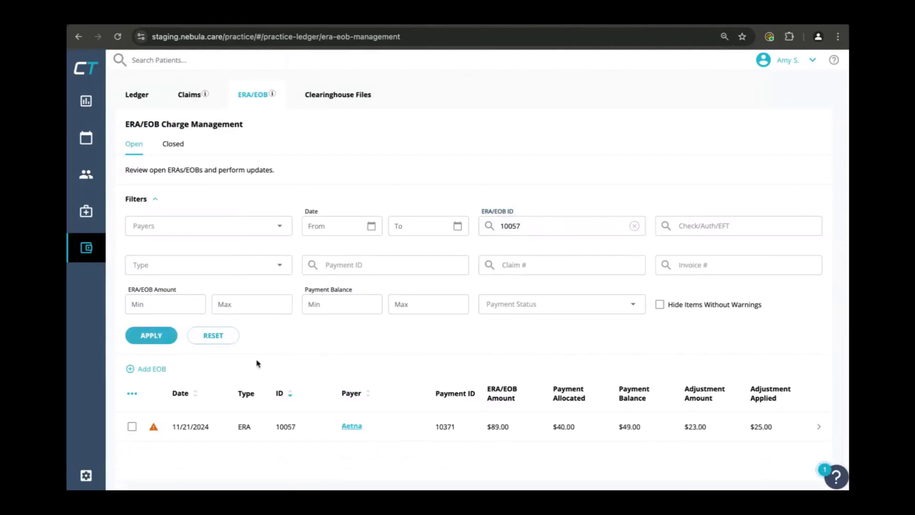
pyautogui.click(530, 425)
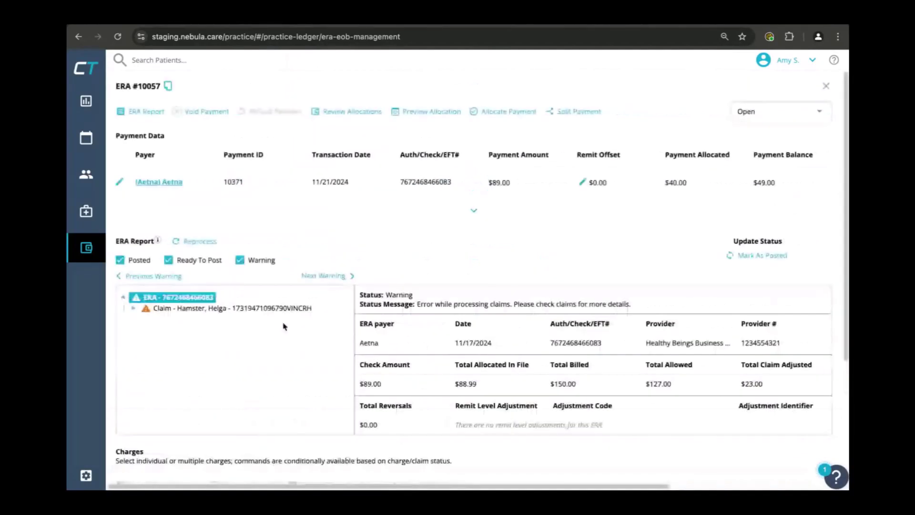
# Select the 11/18/2024 989X2 line item within the claim and begin posting it manually.
pyautogui.click(253, 309)
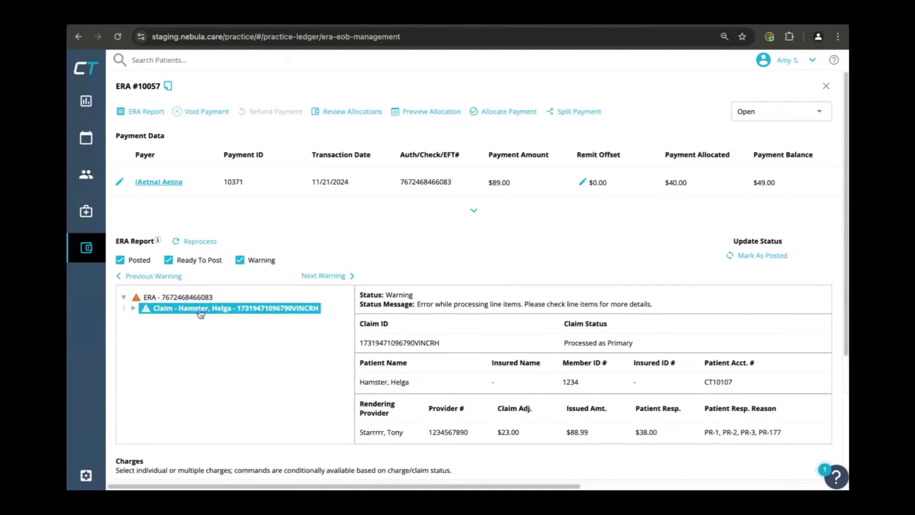
pyautogui.click(134, 308)
pyautogui.click(214, 332)
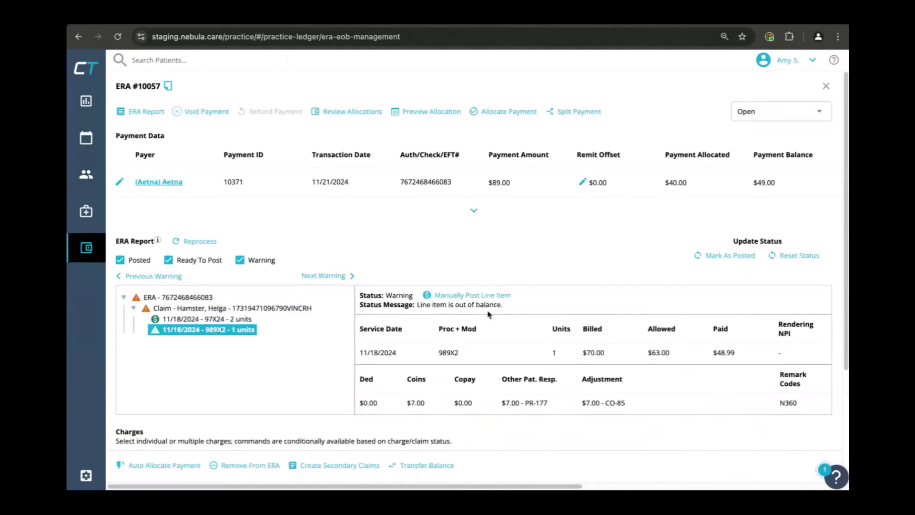
pyautogui.scroll(-3, 507, 385)
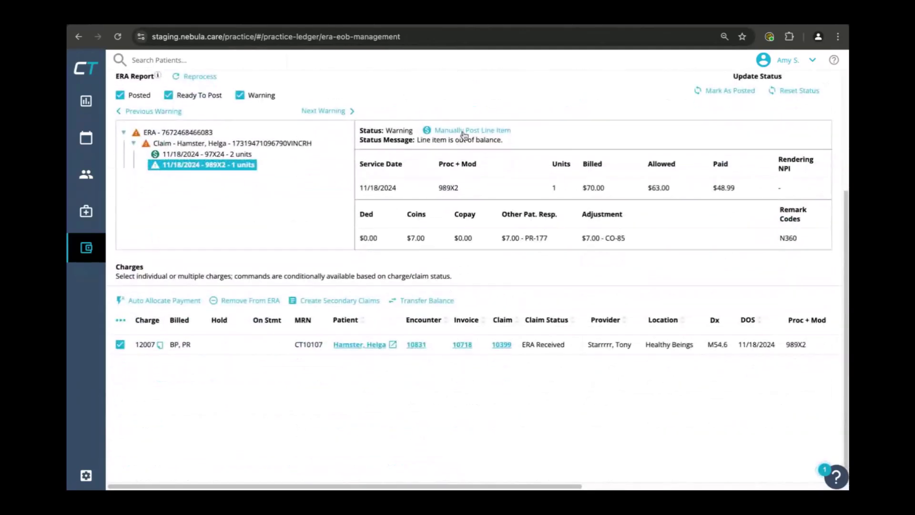
pyautogui.click(464, 135)
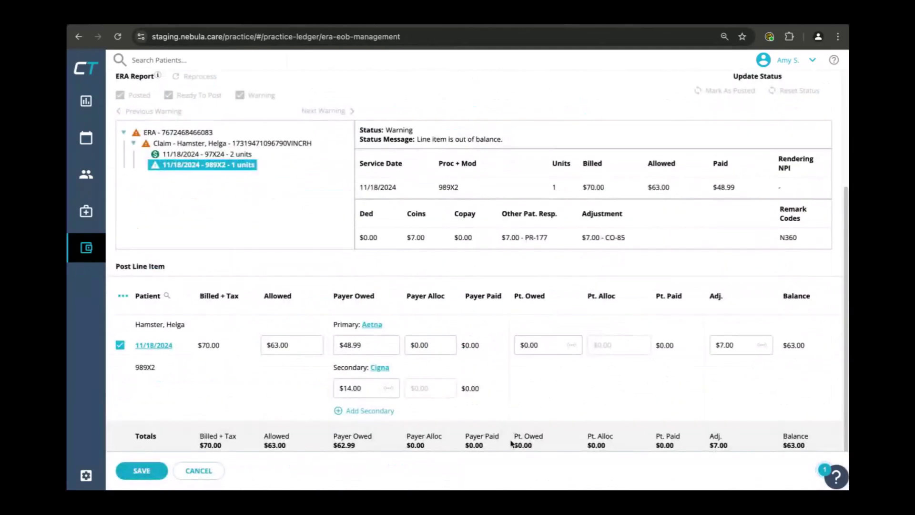
pyautogui.scroll(-1, 512, 443)
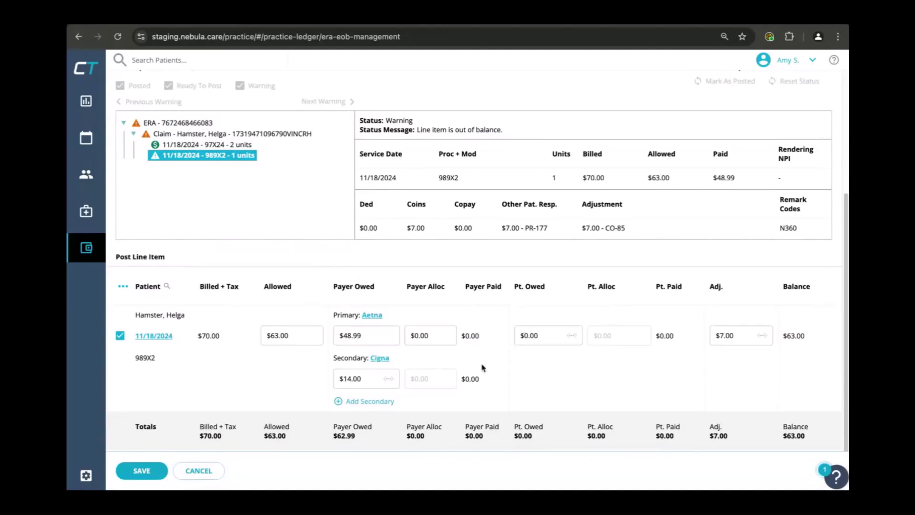
# Check the 989X2 line item's allowed and payer owed amounts and the secondary responsibility breakdown for Cigna.
pyautogui.click(363, 338)
pyautogui.click(275, 335)
pyautogui.click(349, 336)
pyautogui.click(373, 372)
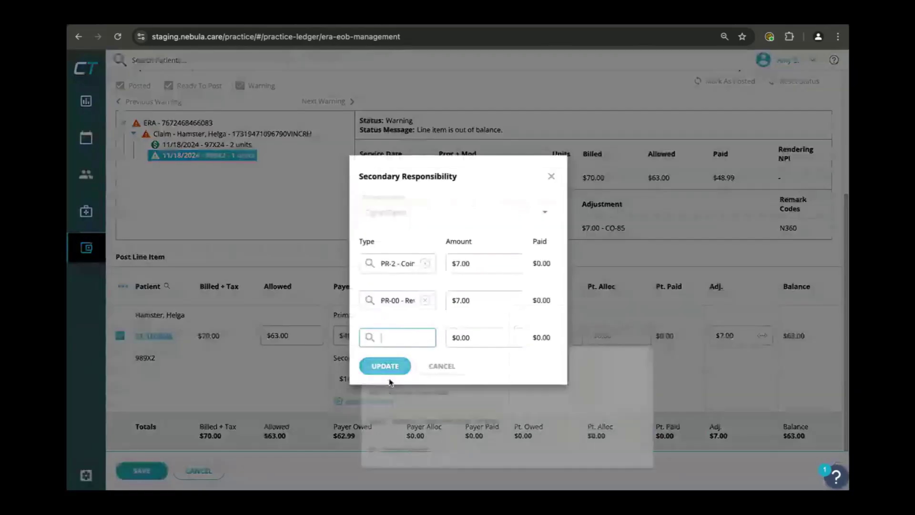
pyautogui.click(389, 380)
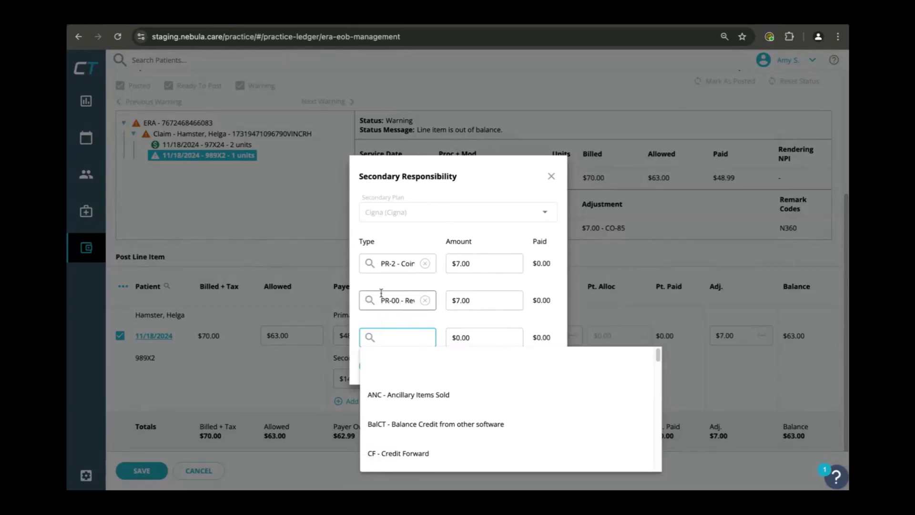
pyautogui.click(552, 176)
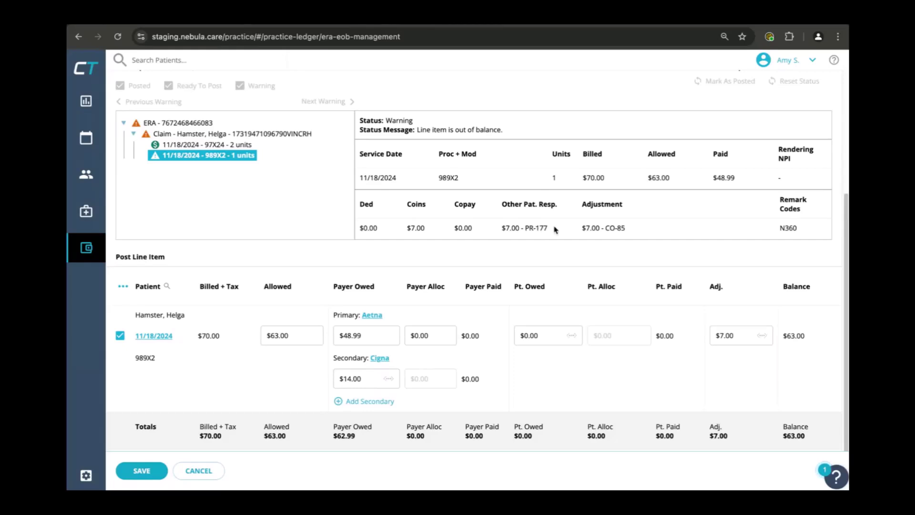
pyautogui.click(390, 379)
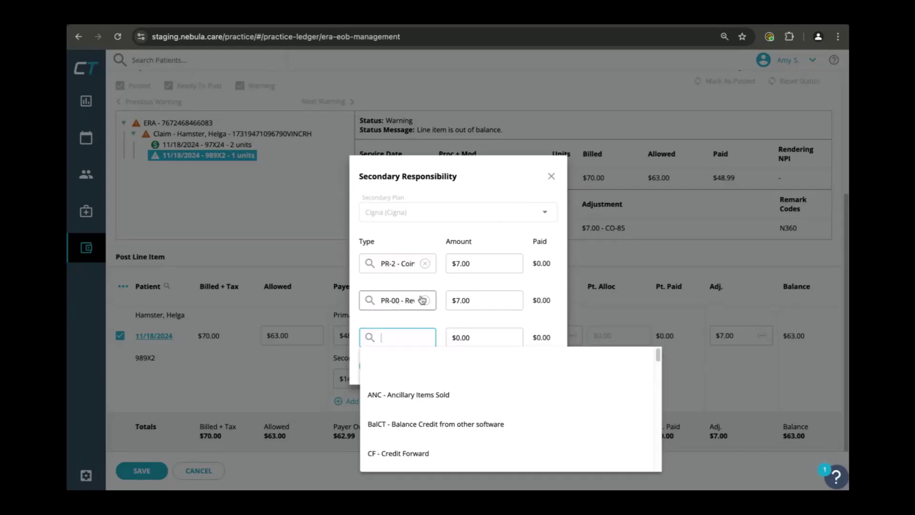
pyautogui.click(551, 178)
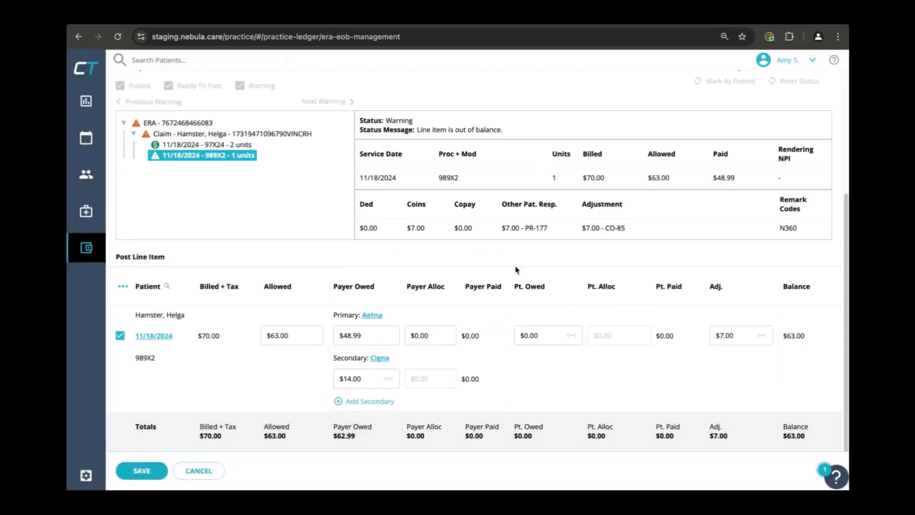
# Set the PR-2 coinsurance amount in Cigna's secondary responsibility to $7.01 and update it.
pyautogui.click(389, 379)
pyautogui.click(484, 261)
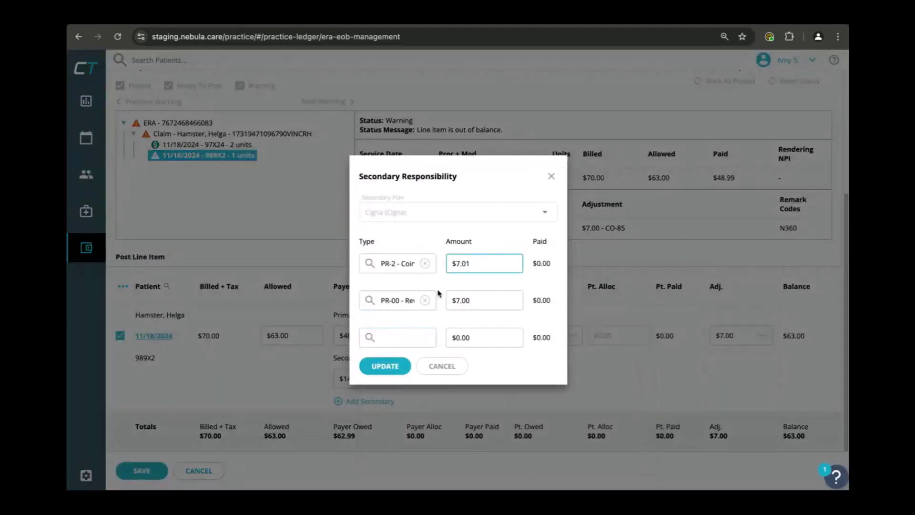
pyautogui.click(387, 368)
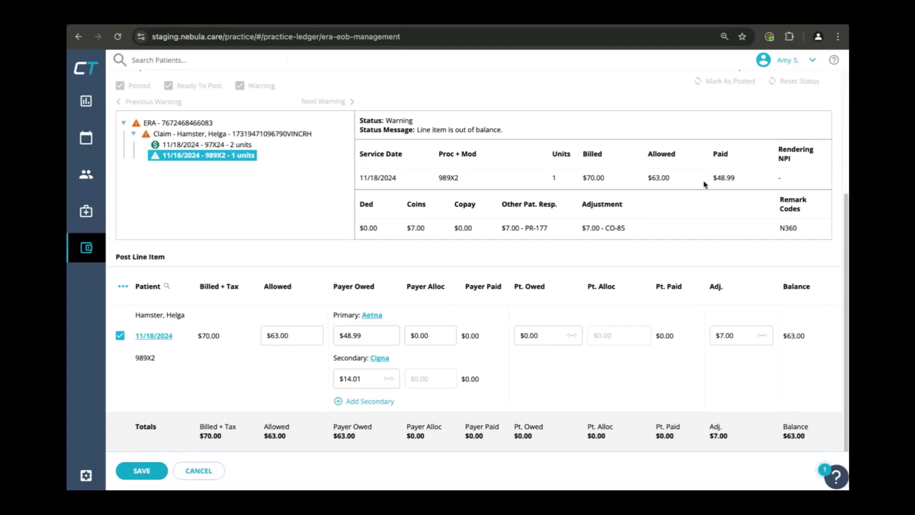
# Allocate $48.99 from the primary payer Aetna to the 989X2 line item and save the posting.
pyautogui.click(435, 336)
pyautogui.write('4899')
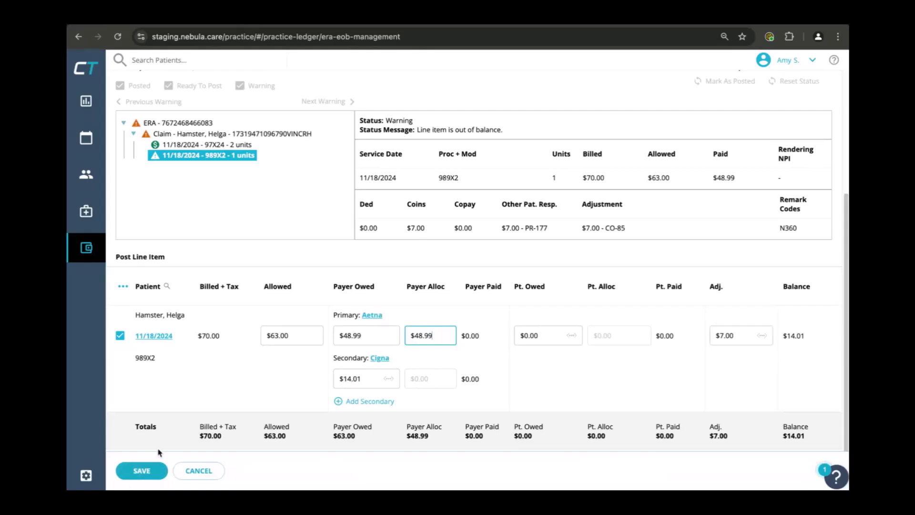
pyautogui.click(724, 338)
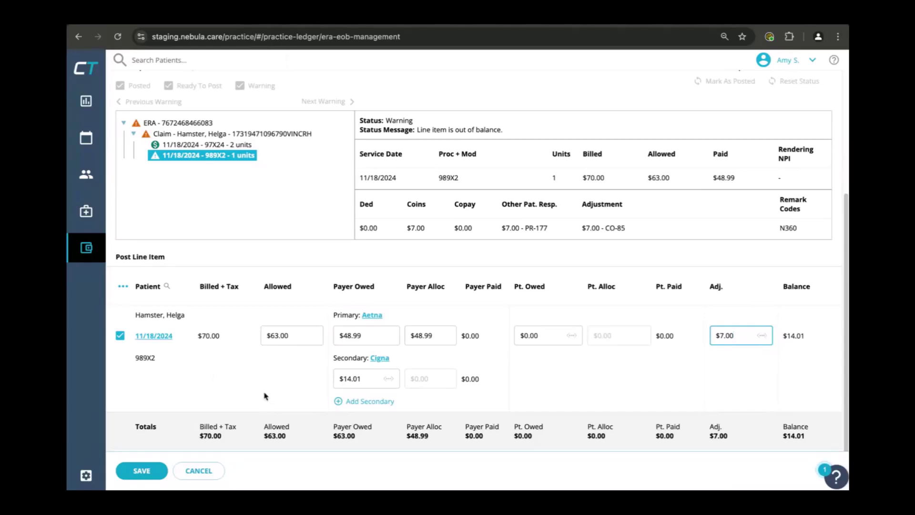
pyautogui.click(139, 469)
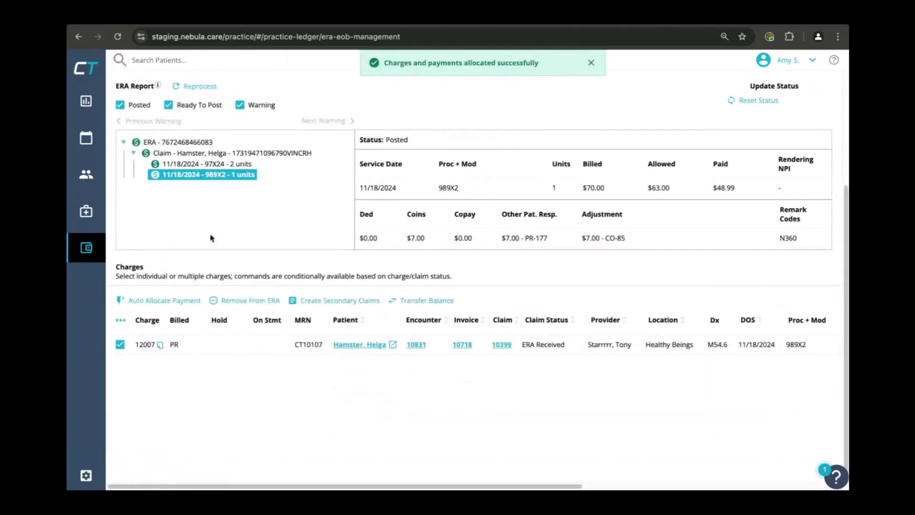
# Check the ERA's payment balance and the posted 97X24 and 989X2 line items.
pyautogui.scroll(3, 715, 133)
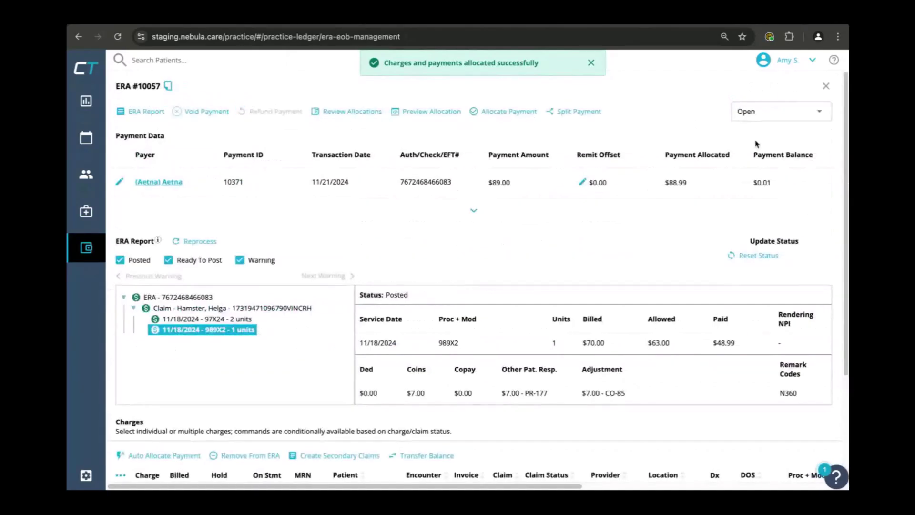
pyautogui.click(193, 319)
pyautogui.click(193, 330)
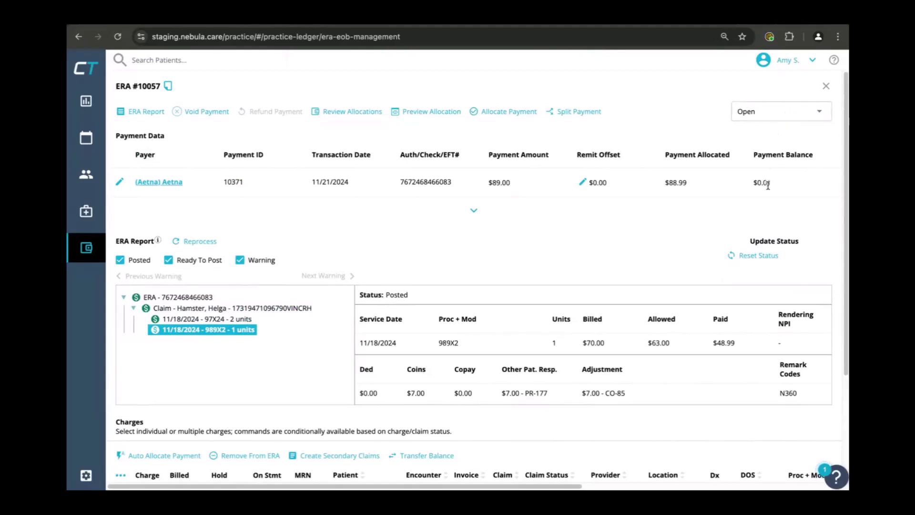
# Set ERA 10057's status to closed and agree to create its secondary claim drafts.
pyautogui.click(801, 112)
pyautogui.click(757, 187)
pyautogui.click(783, 117)
pyautogui.click(504, 193)
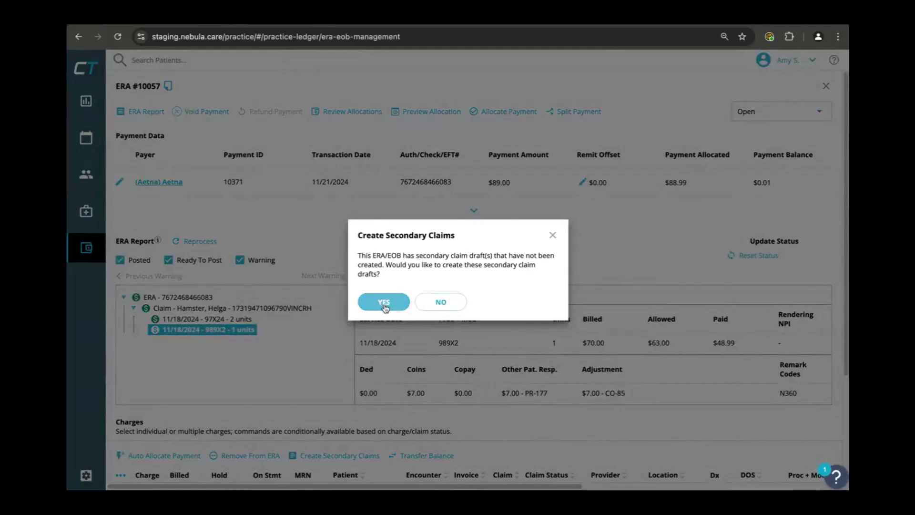
pyautogui.click(382, 303)
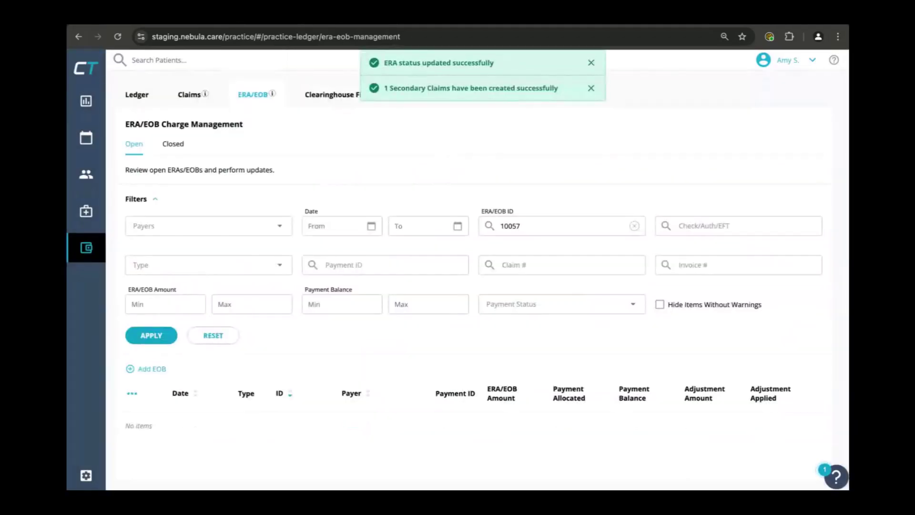
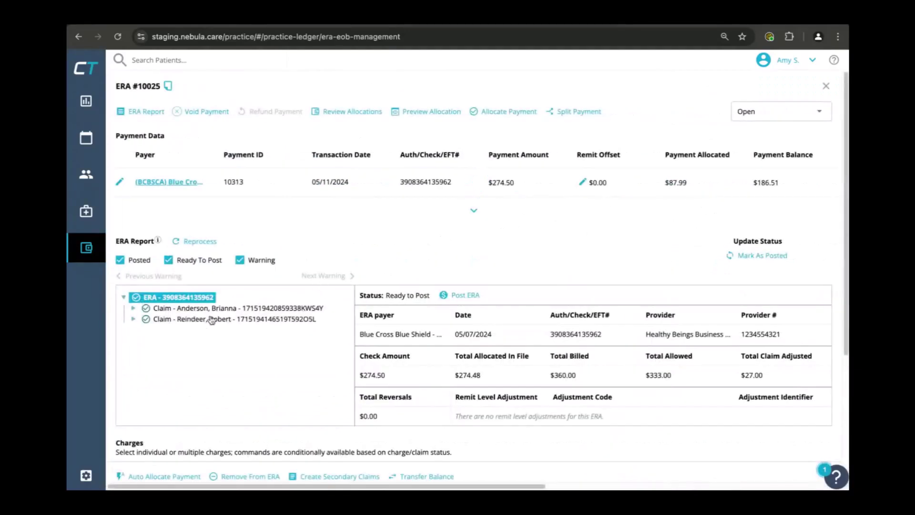
# Add a FEE - Fee remit offset of $5.00 to ERA 10025's payment, update it and close the ERA.
pyautogui.click(583, 182)
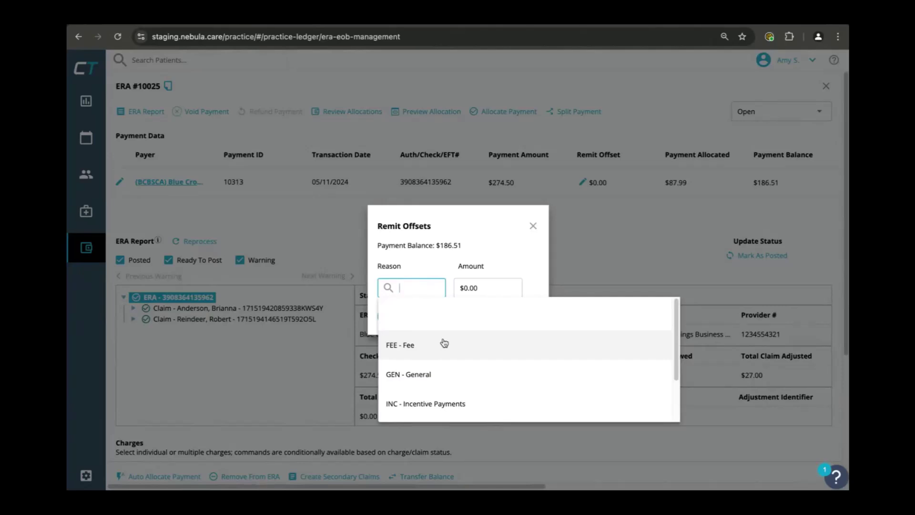
pyautogui.click(444, 343)
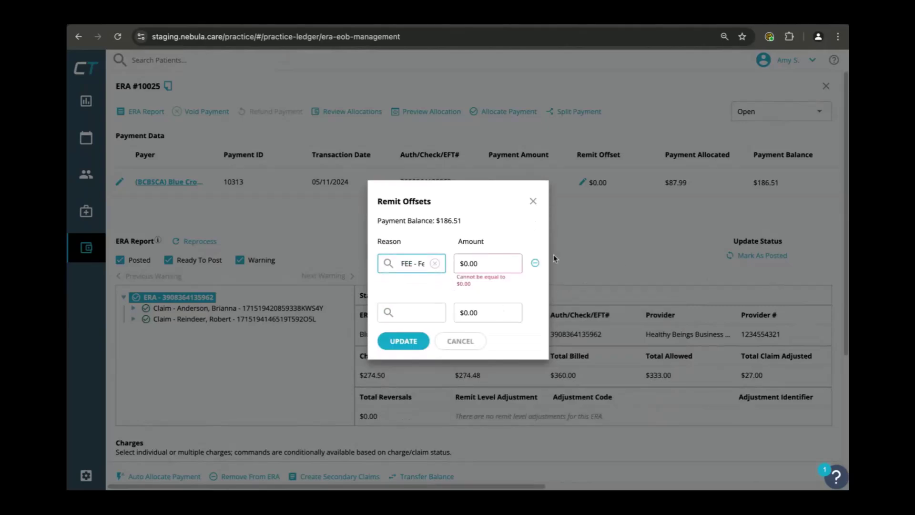
pyautogui.click(489, 264)
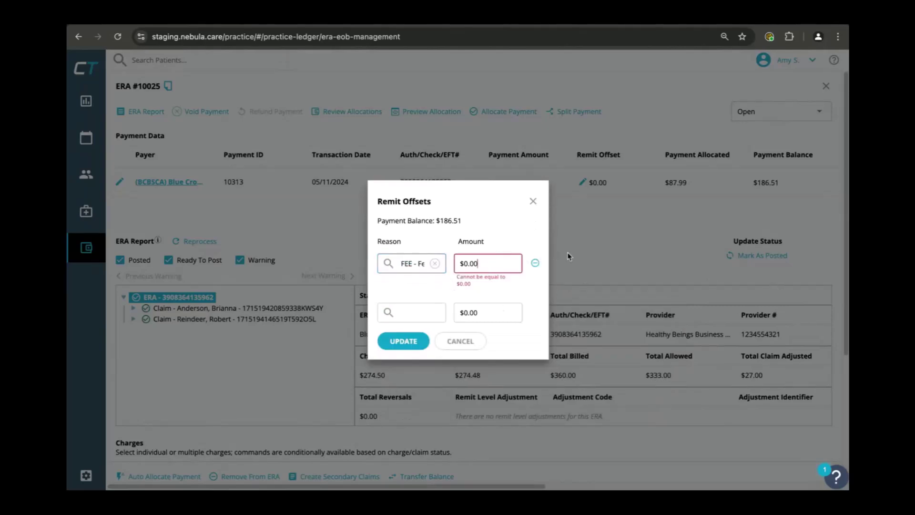
pyautogui.write('50')
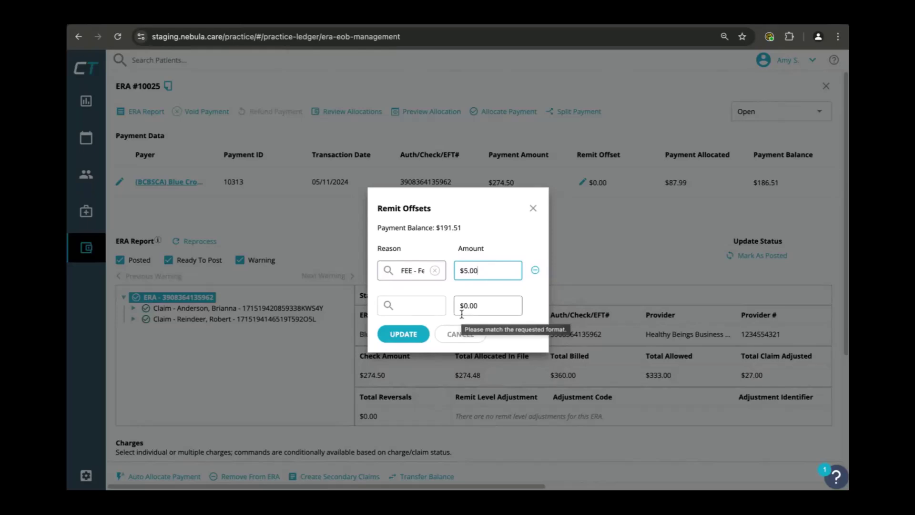
pyautogui.click(405, 334)
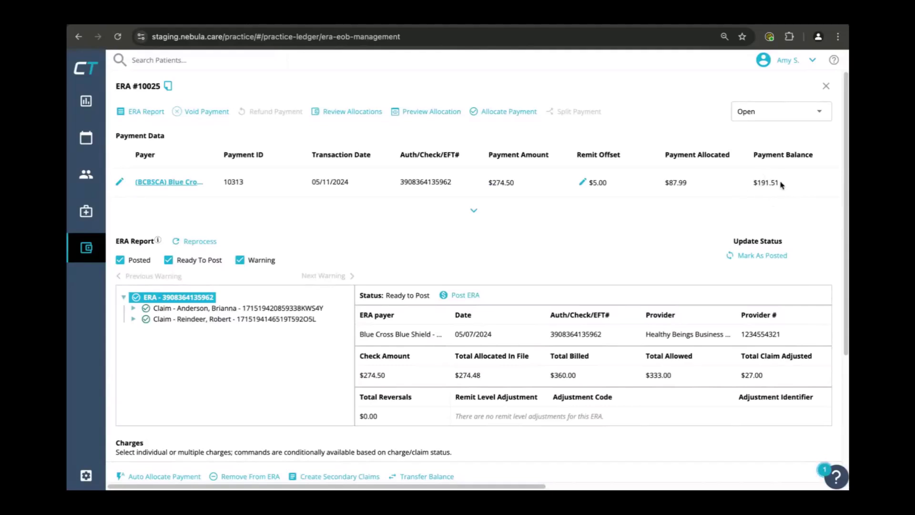
pyautogui.click(826, 92)
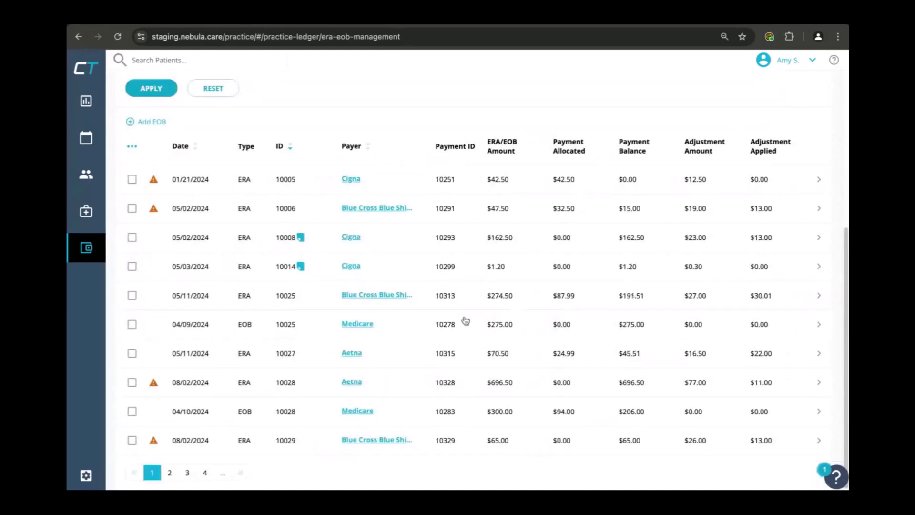
# Post a new Anthem EOB with payment method Check and authorization number 0000, leaving its amount at $0.00 and its charges unallocated.
pyautogui.scroll(5, 476, 324)
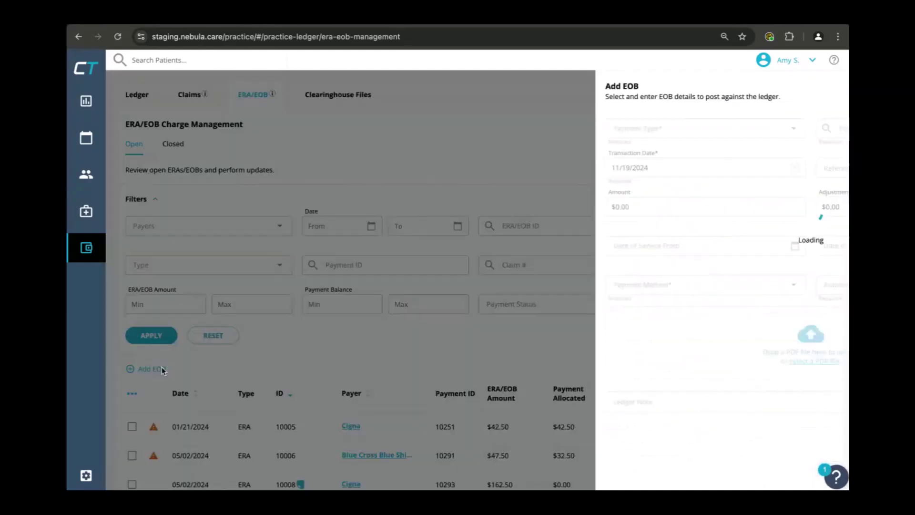
pyautogui.click(160, 368)
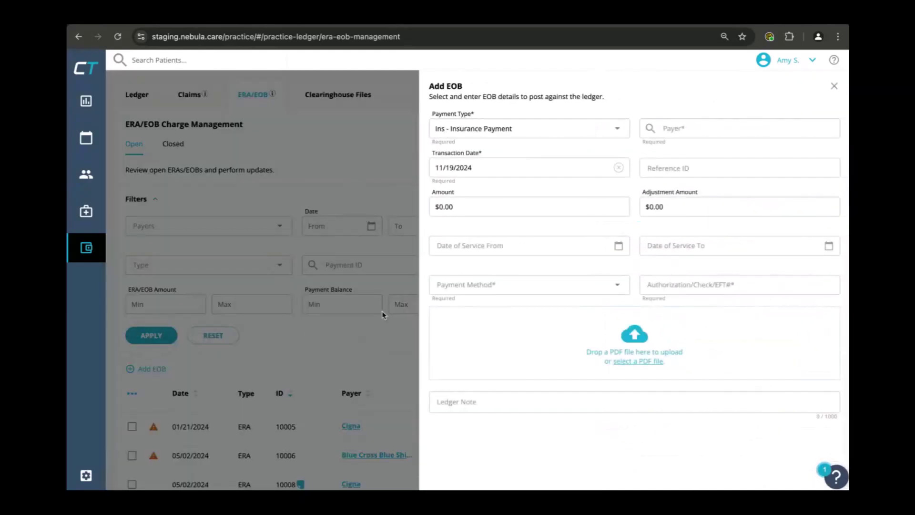
pyautogui.click(687, 124)
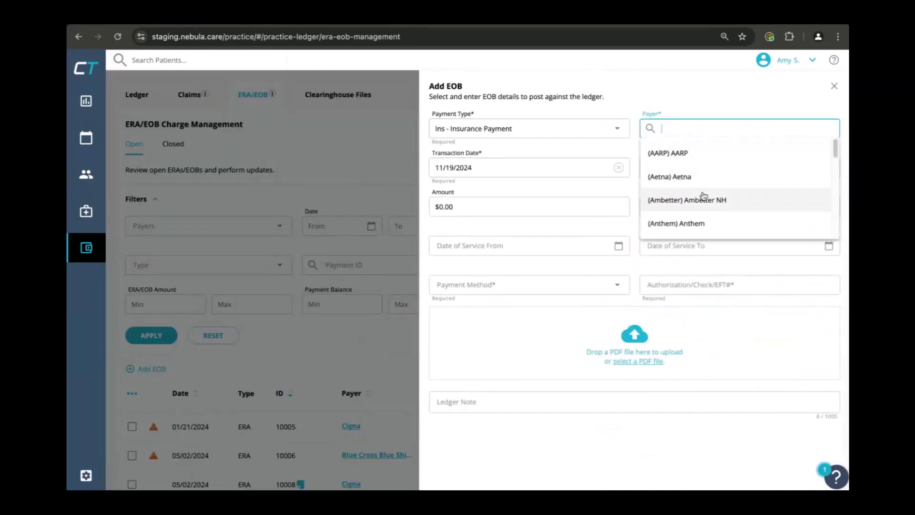
pyautogui.click(703, 222)
pyautogui.click(490, 286)
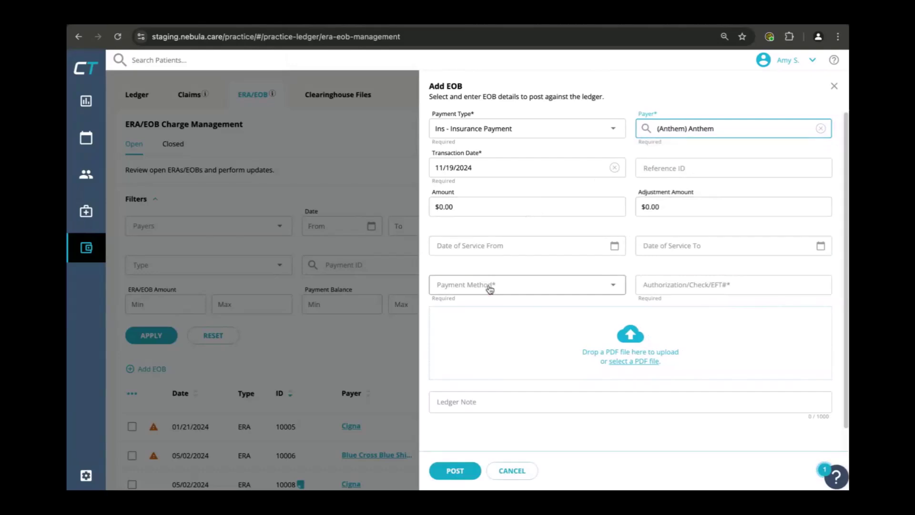
pyautogui.click(490, 306)
pyautogui.click(666, 283)
pyautogui.write('0000')
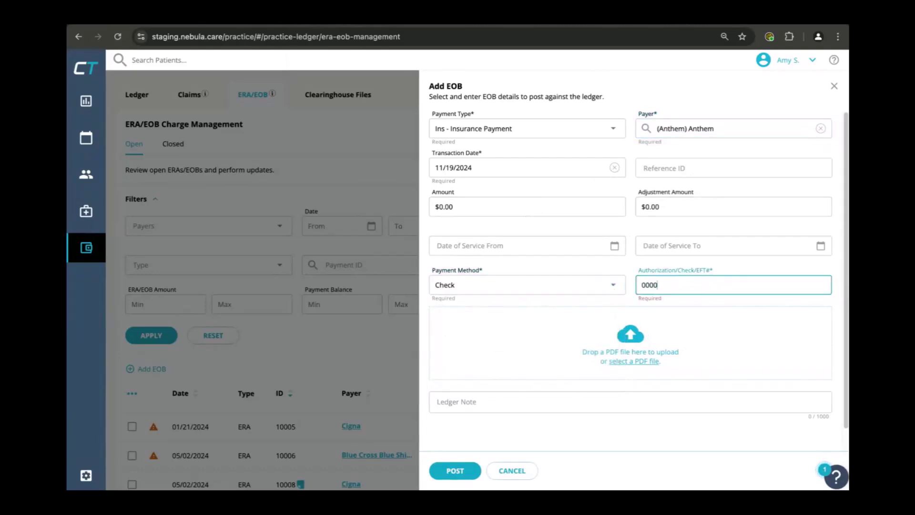
pyautogui.click(453, 465)
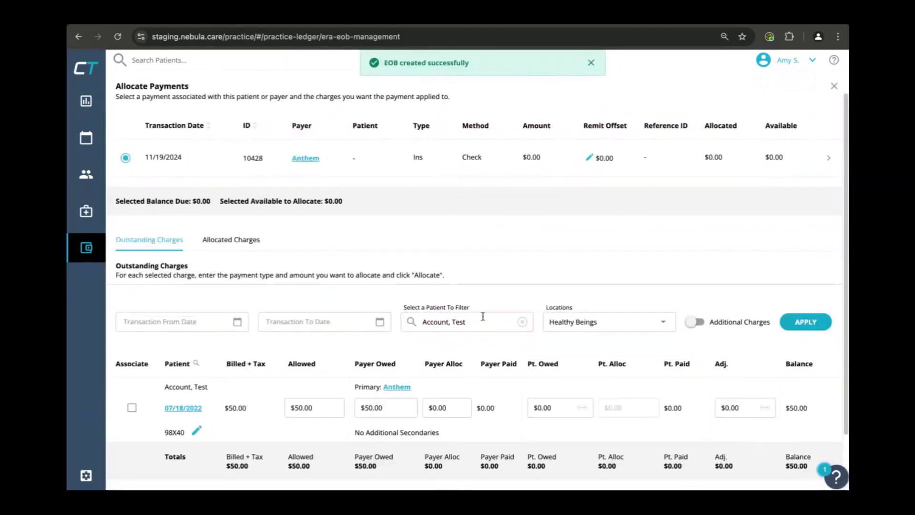
pyautogui.scroll(-2, 400, 389)
pyautogui.scroll(2, 535, 359)
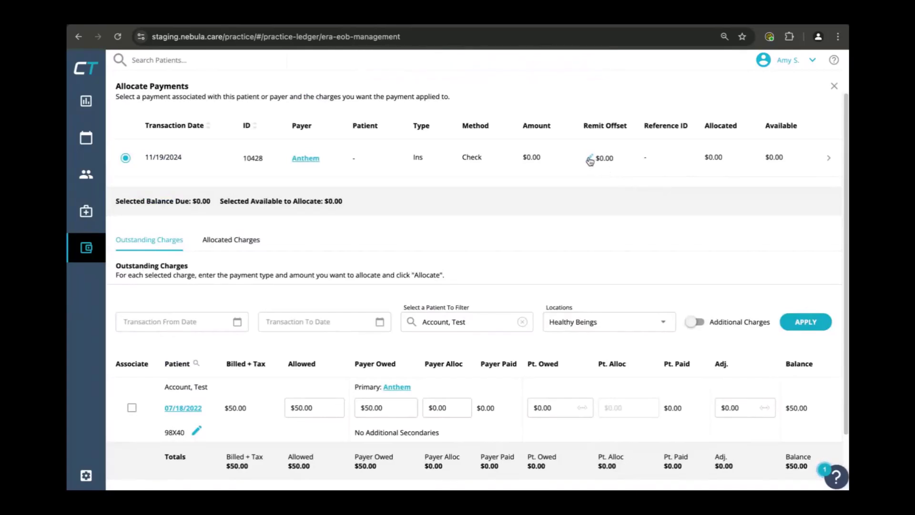
pyautogui.click(834, 86)
# Add a PREV - Reversal of a previous payment remit offset of $30.00 to the Anthem EOB and update it.
pyautogui.click(588, 182)
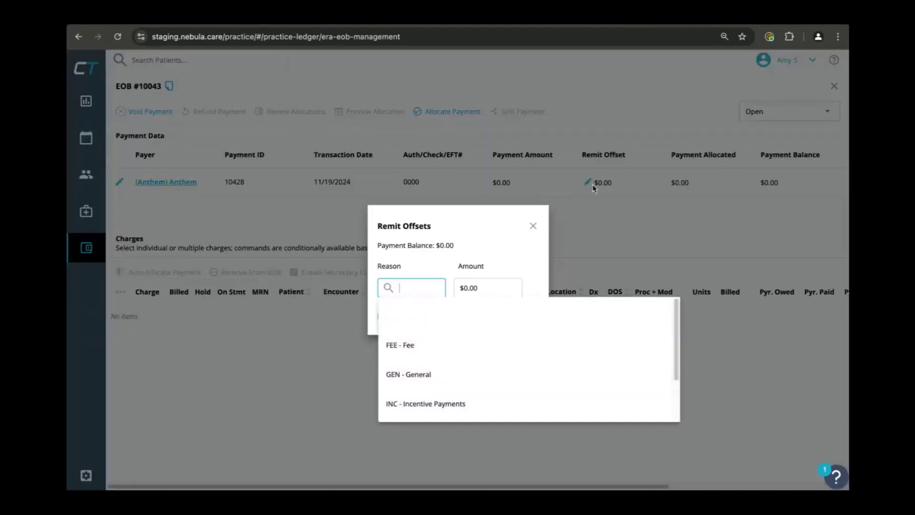
pyautogui.scroll(-1, 423, 361)
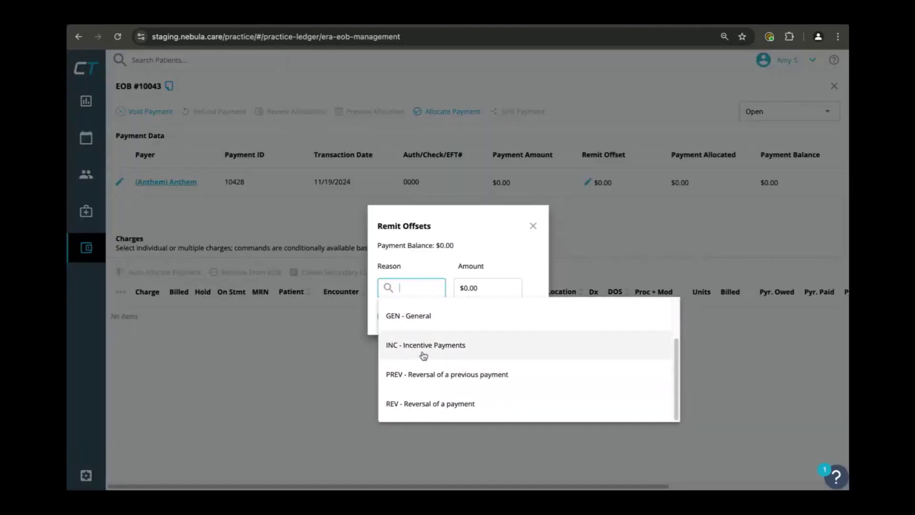
pyautogui.click(491, 376)
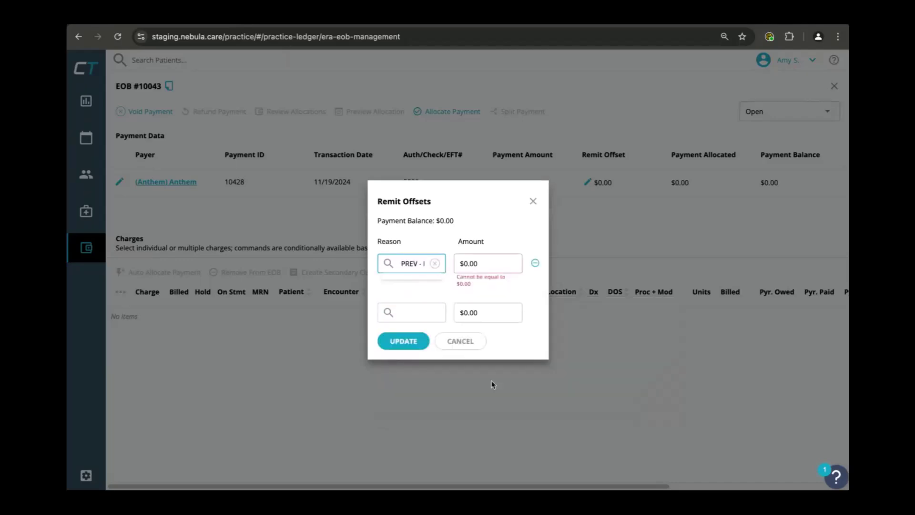
pyautogui.click(488, 267)
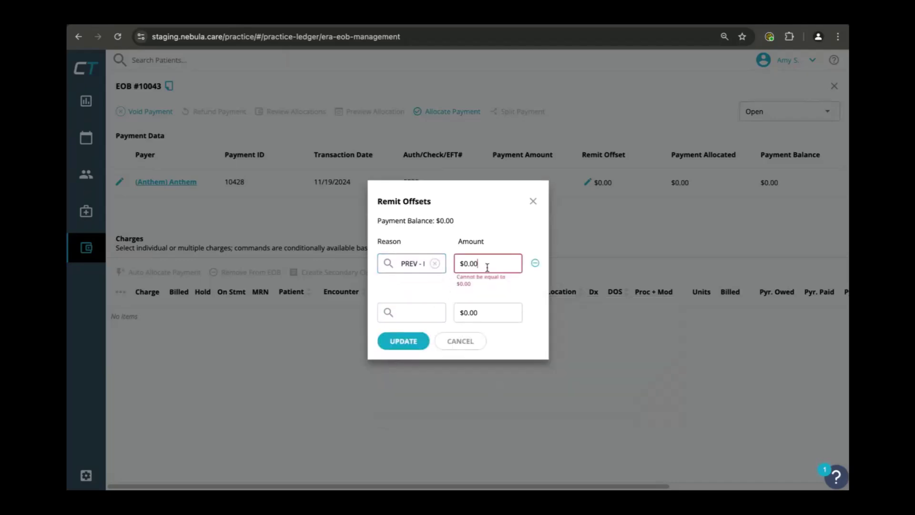
pyautogui.write('30')
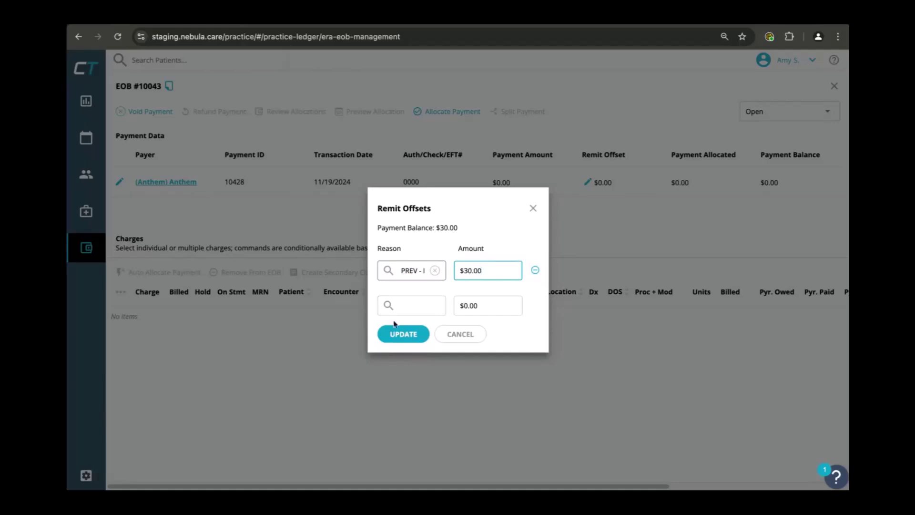
pyautogui.click(387, 333)
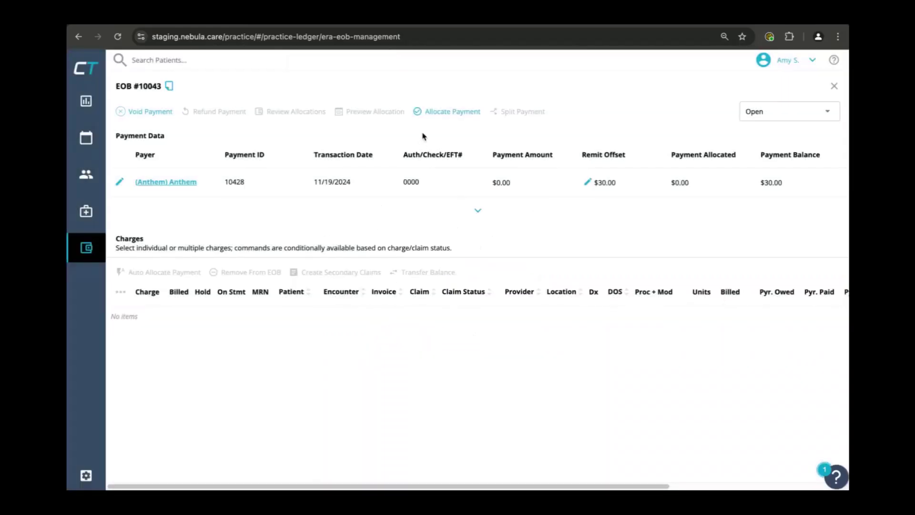
# Allocate $30.00 of the EOB's payment to the 07/18/2022 98X40 charge, save it and return to the EOB.
pyautogui.click(445, 115)
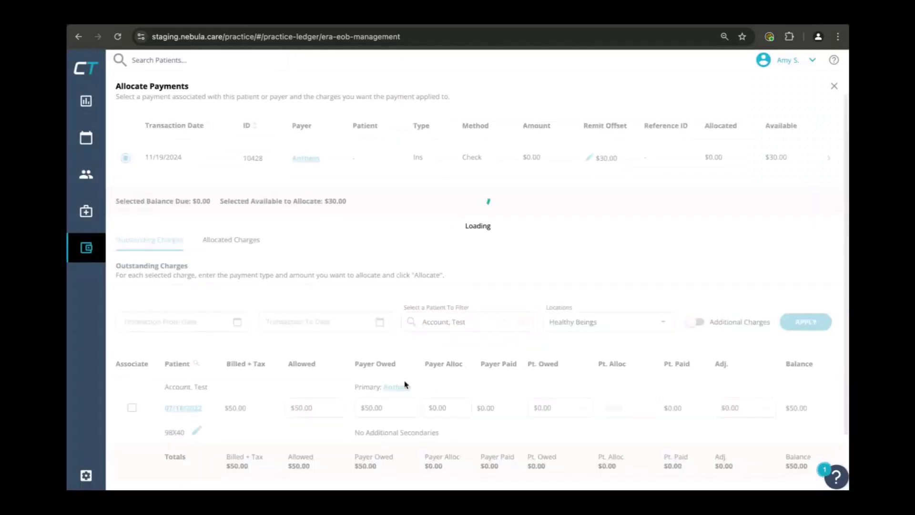
pyautogui.scroll(-2, 468, 391)
pyautogui.click(455, 342)
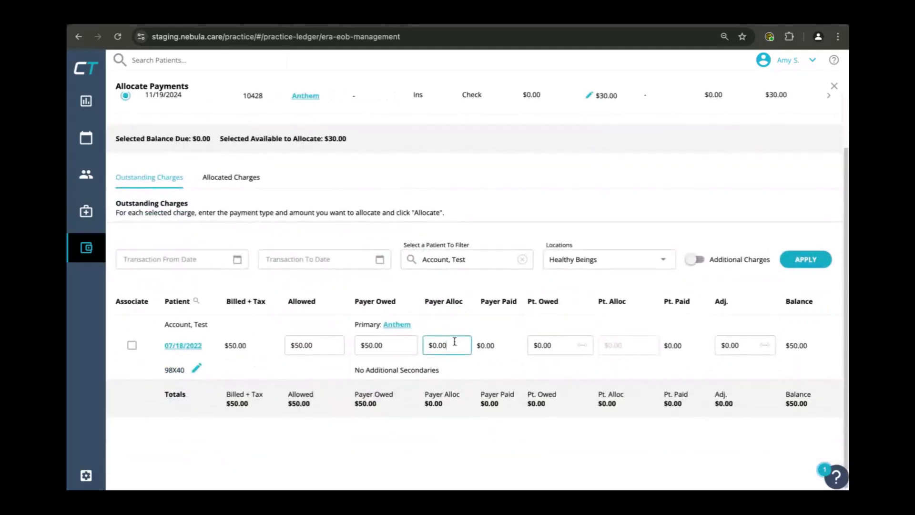
pyautogui.write('30.0')
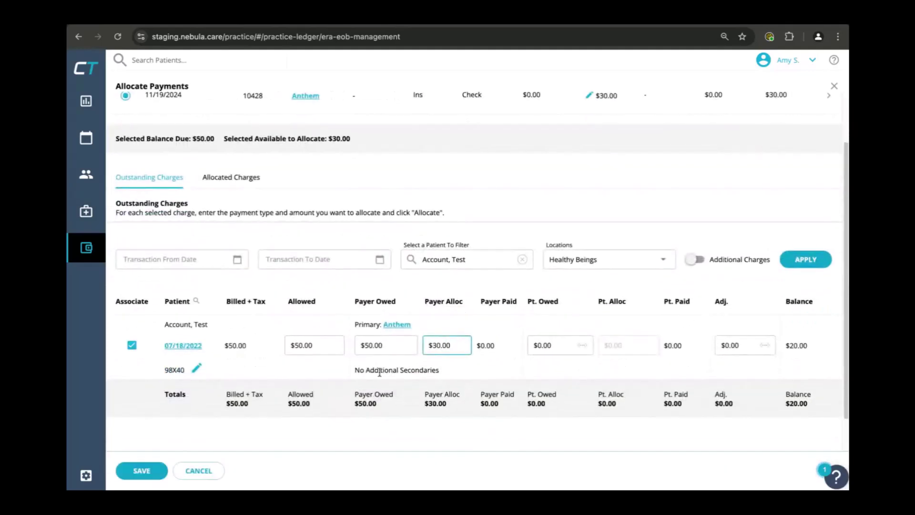
pyautogui.click(141, 471)
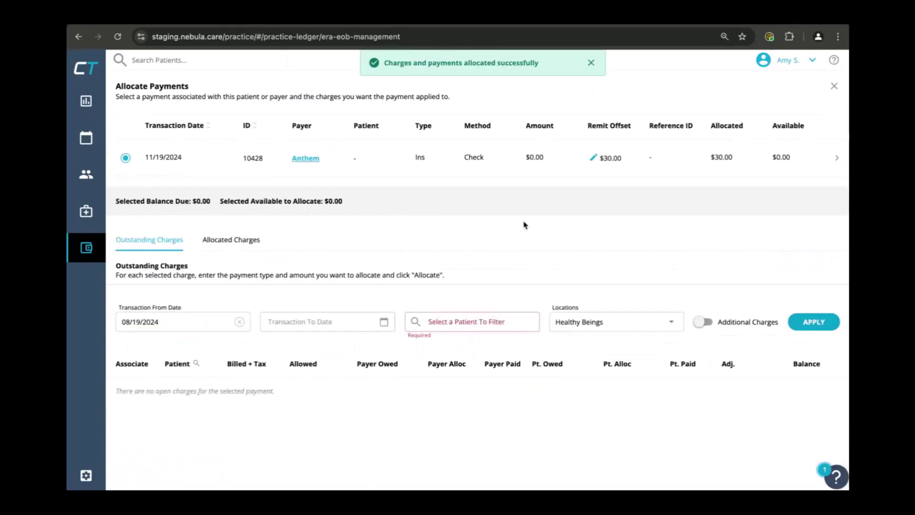
pyautogui.click(834, 86)
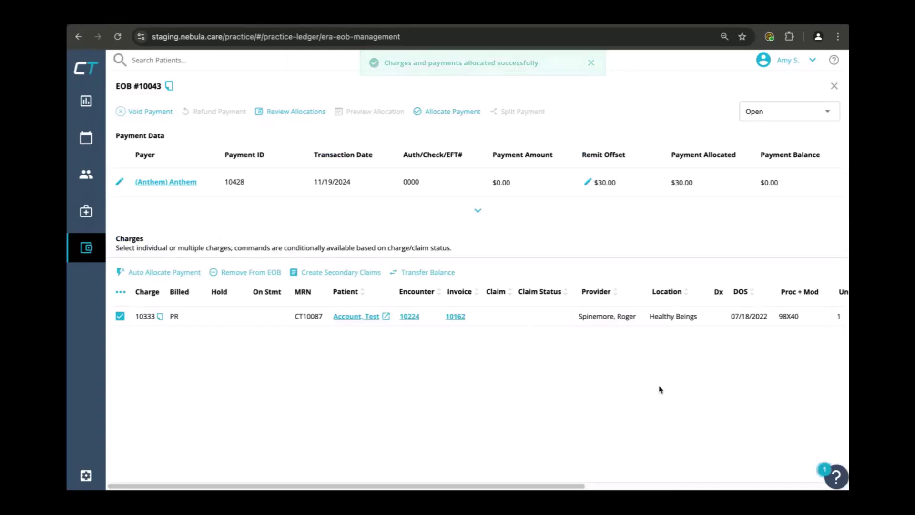
pyautogui.hscroll(10, 660, 389)
pyautogui.hscroll(-10, 660, 390)
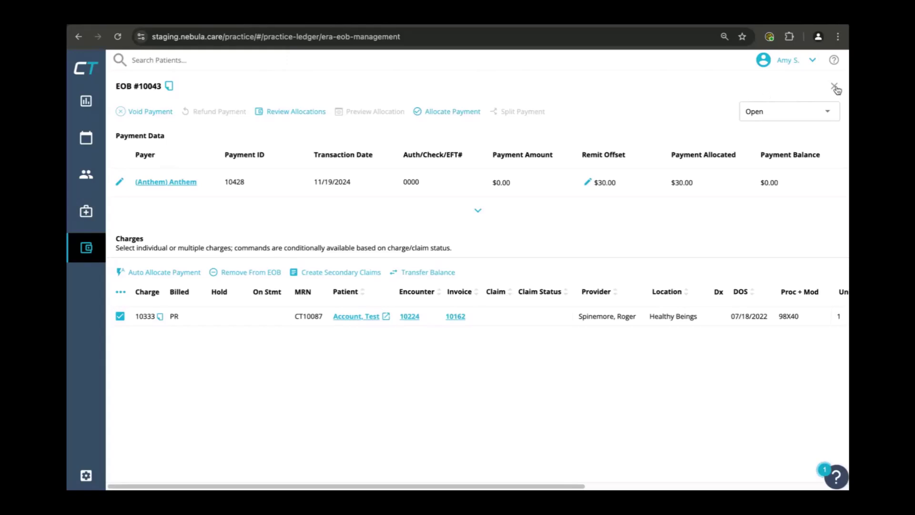
# Try to add an INC - Incentive Payments remit offset of -$5.00 to the fully allocated Anthem payment.
pyautogui.click(456, 110)
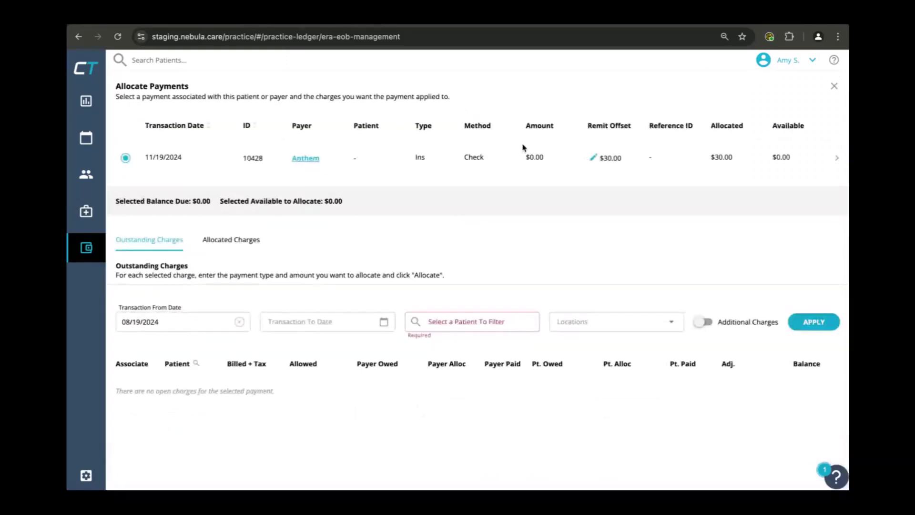
pyautogui.click(589, 157)
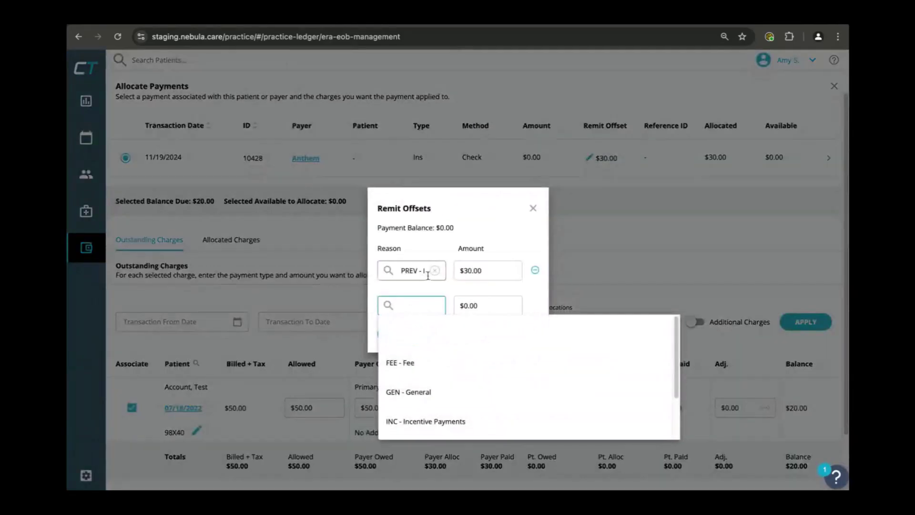
pyautogui.click(493, 421)
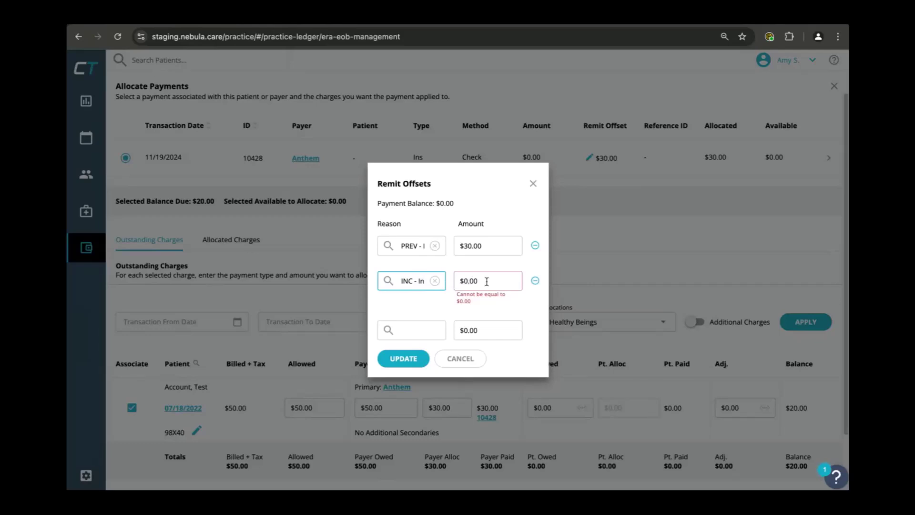
pyautogui.moveTo(486, 281); pyautogui.dragTo(454, 278)
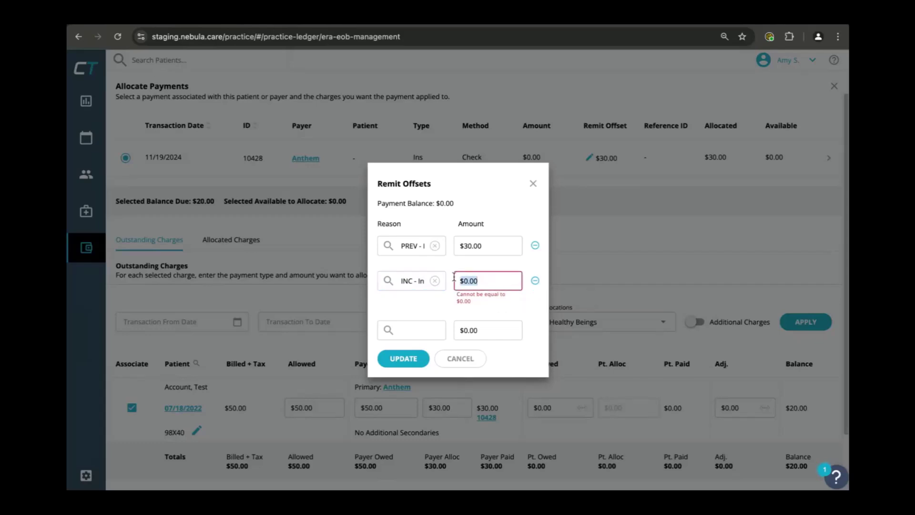
pyautogui.press('Right')
pyautogui.write('-5')
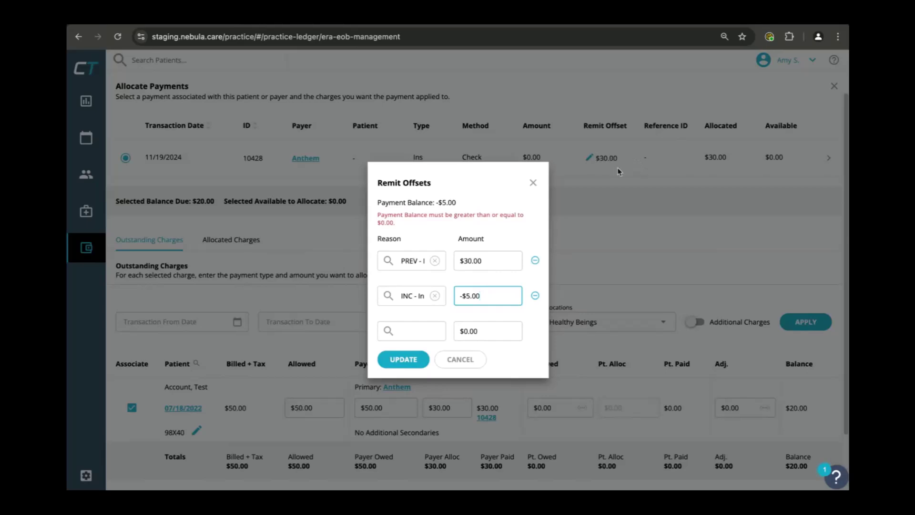
pyautogui.moveTo(397, 225); pyautogui.dragTo(382, 217)
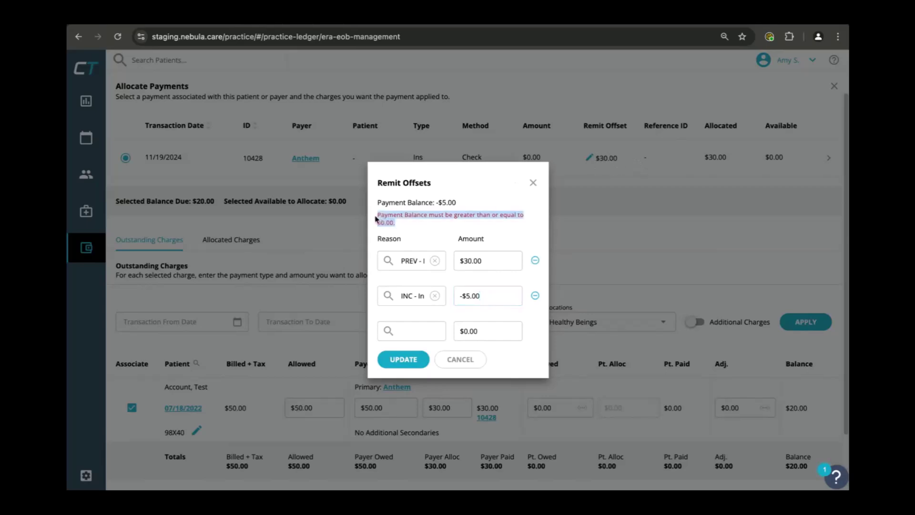
pyautogui.click(450, 231)
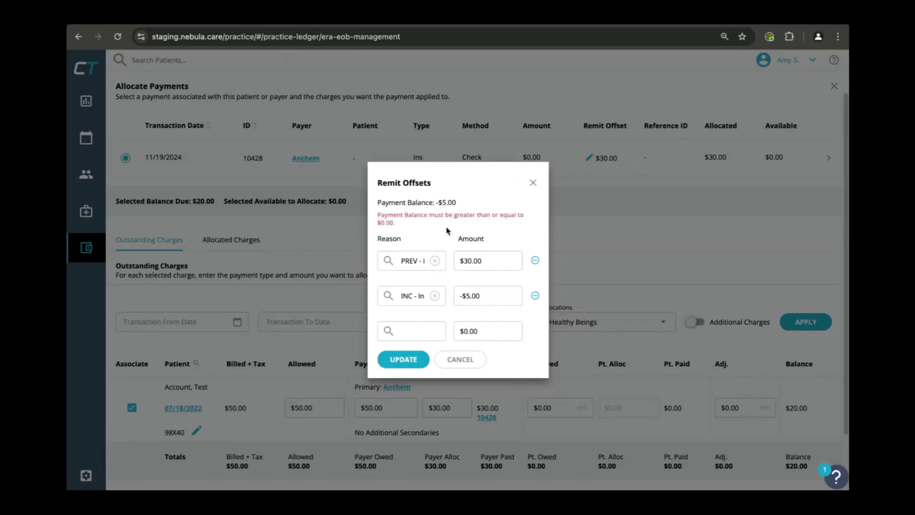
pyautogui.click(455, 364)
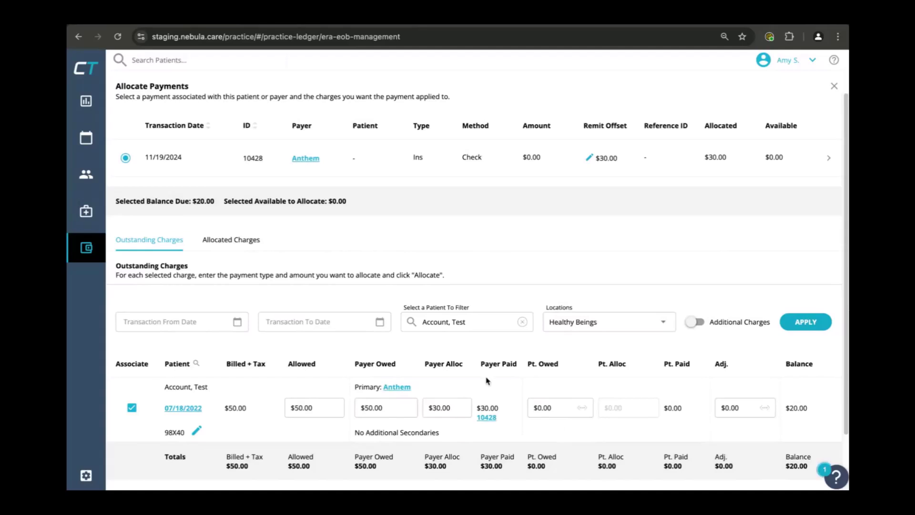
pyautogui.click(834, 86)
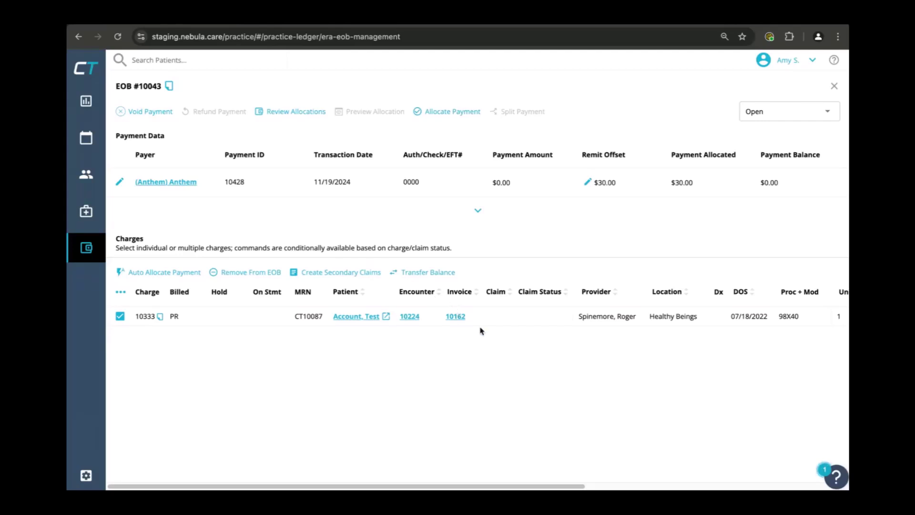
pyautogui.hotkey('ctrl', 'Left')
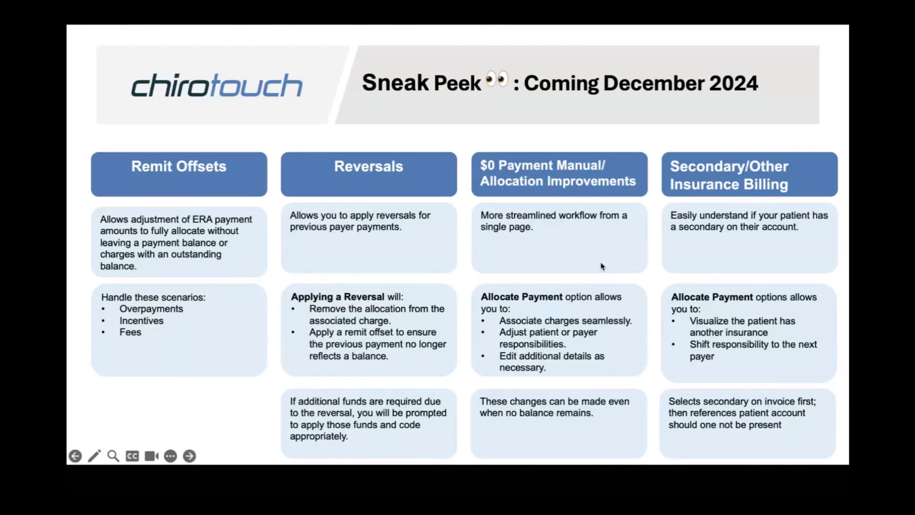
pyautogui.hotkey('ctrl', 'Right')
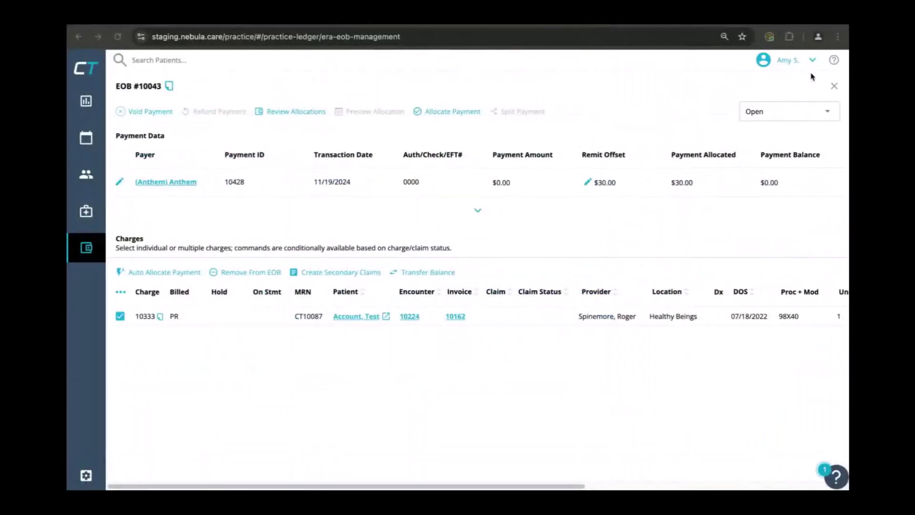
# Close the Anthem EOB and open the Aetna ERA, filtering the open list by ERA/EOB ID 10104.
pyautogui.click(835, 86)
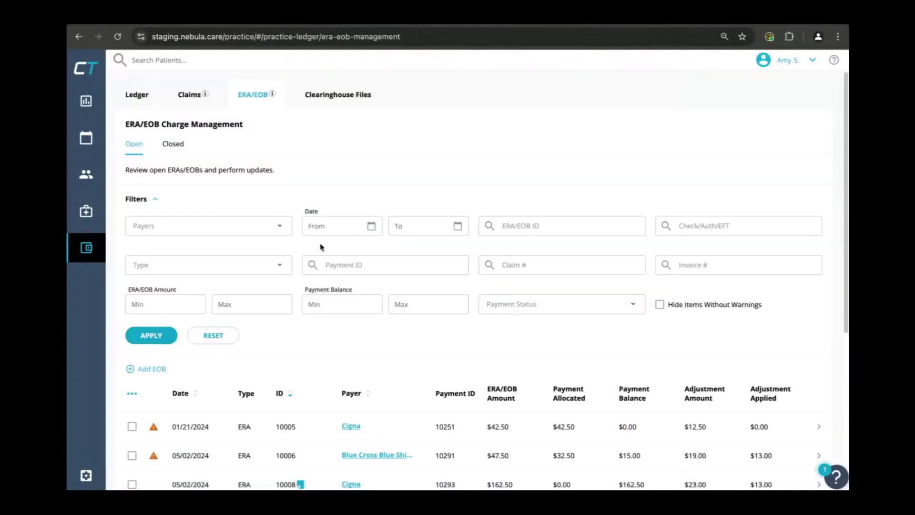
pyautogui.click(557, 227)
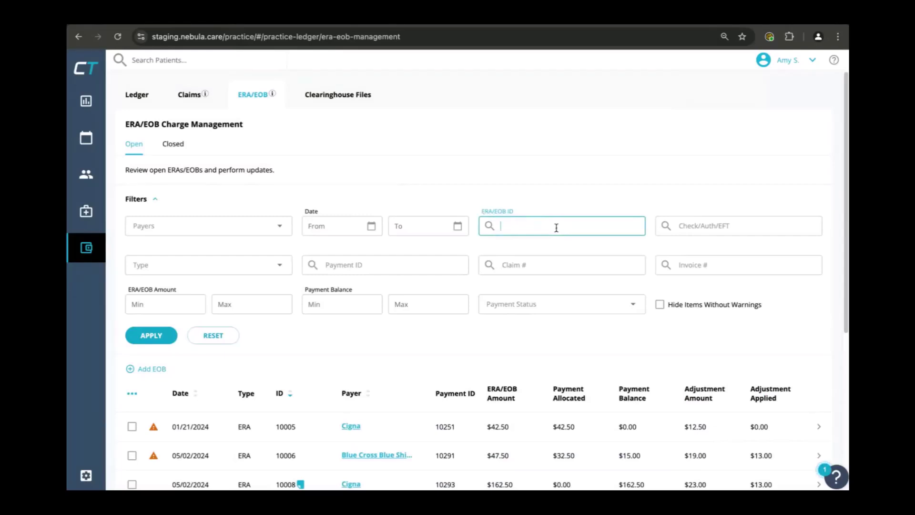
pyautogui.write('10104')
pyautogui.click(159, 341)
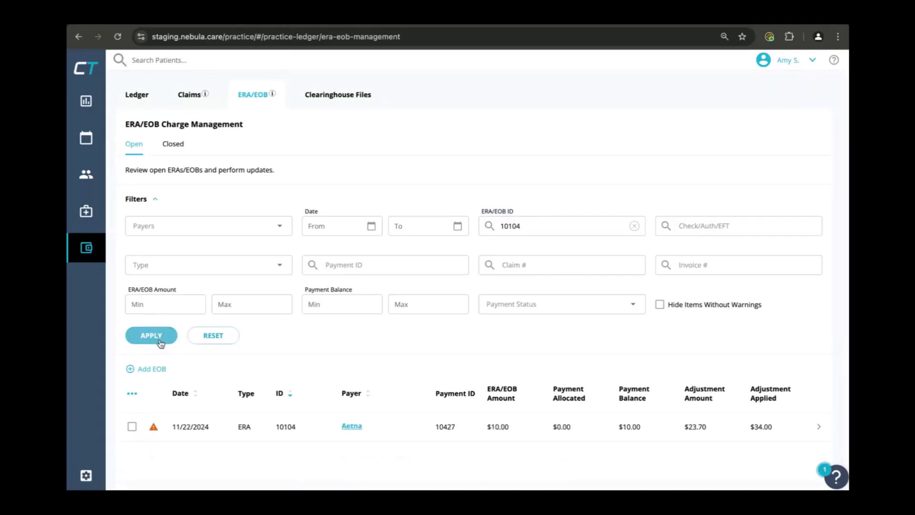
pyautogui.click(496, 428)
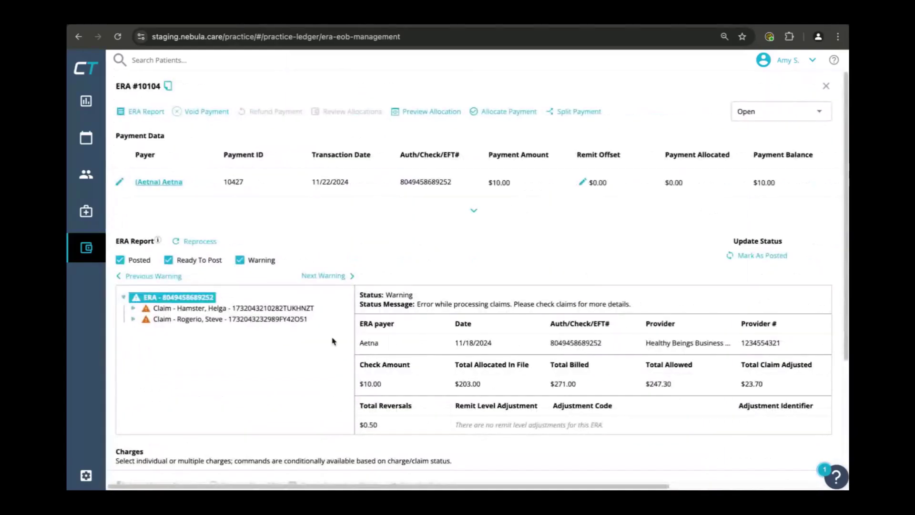
# Expand the ERA's first claim and examine its reversal details and associated charge.
pyautogui.click(133, 308)
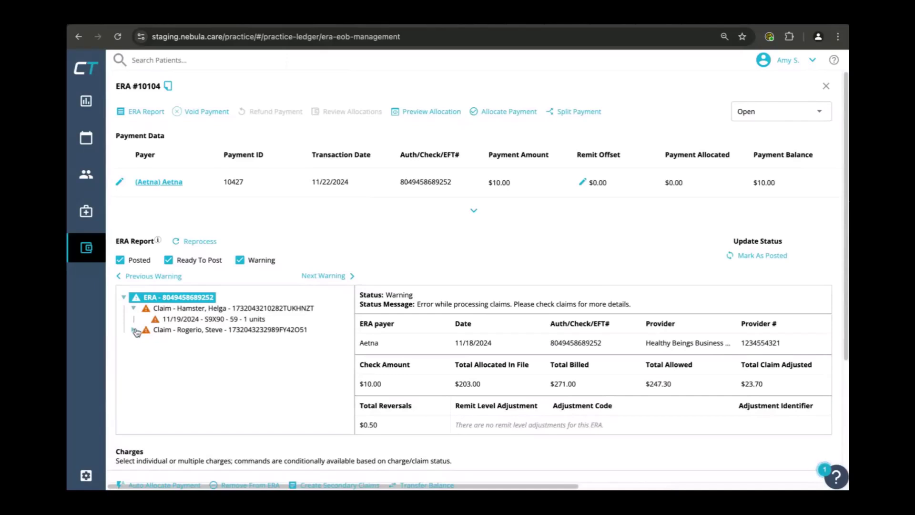
pyautogui.click(186, 310)
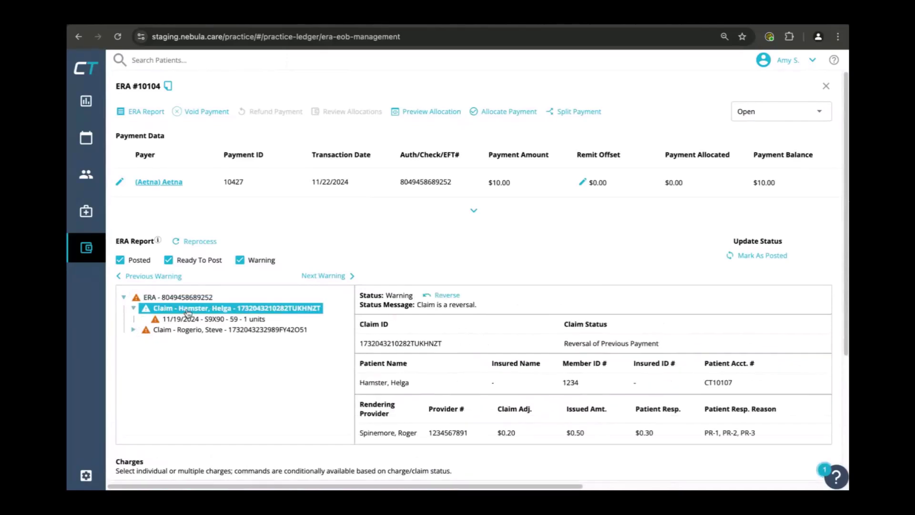
pyautogui.scroll(-3, 292, 364)
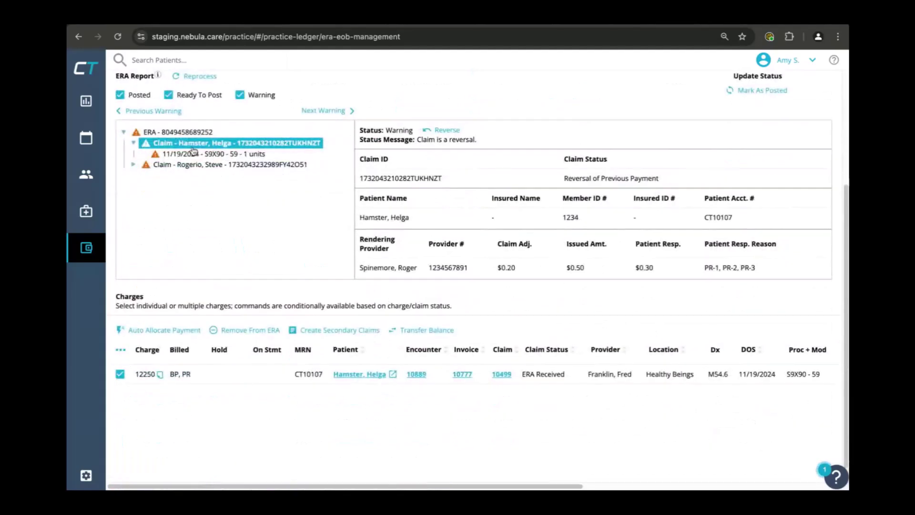
pyautogui.click(450, 131)
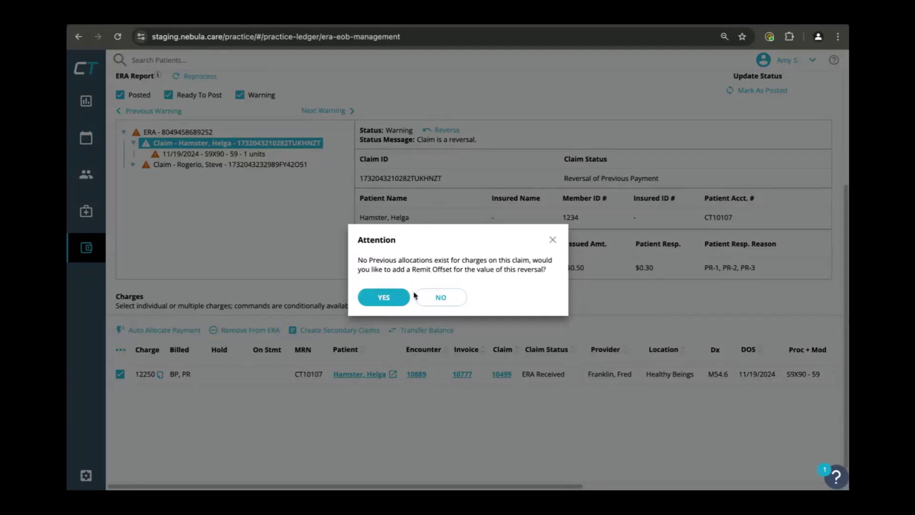
pyautogui.click(553, 240)
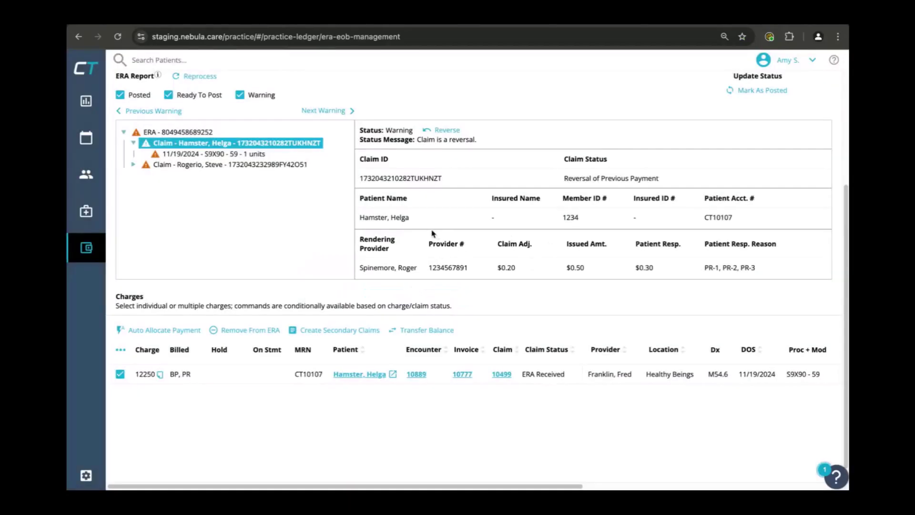
pyautogui.scroll(3, 431, 234)
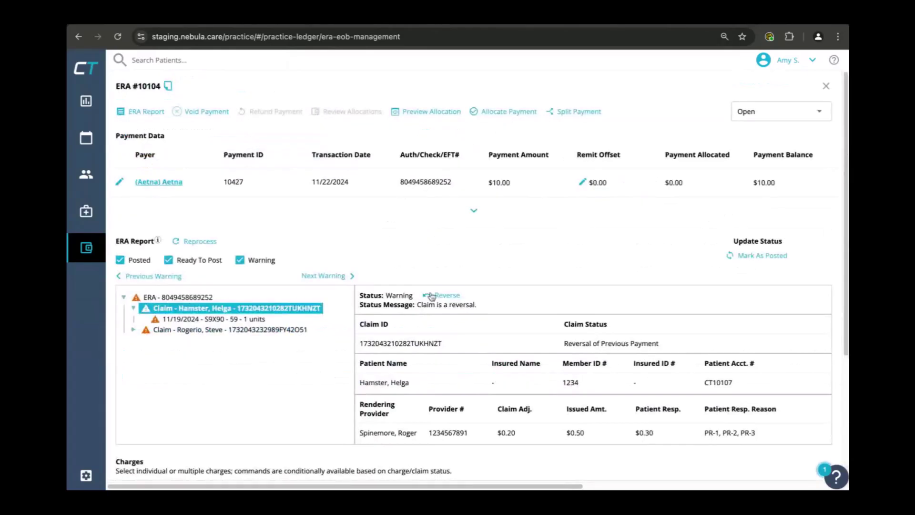
pyautogui.scroll(-1, 432, 289)
pyautogui.click(446, 239)
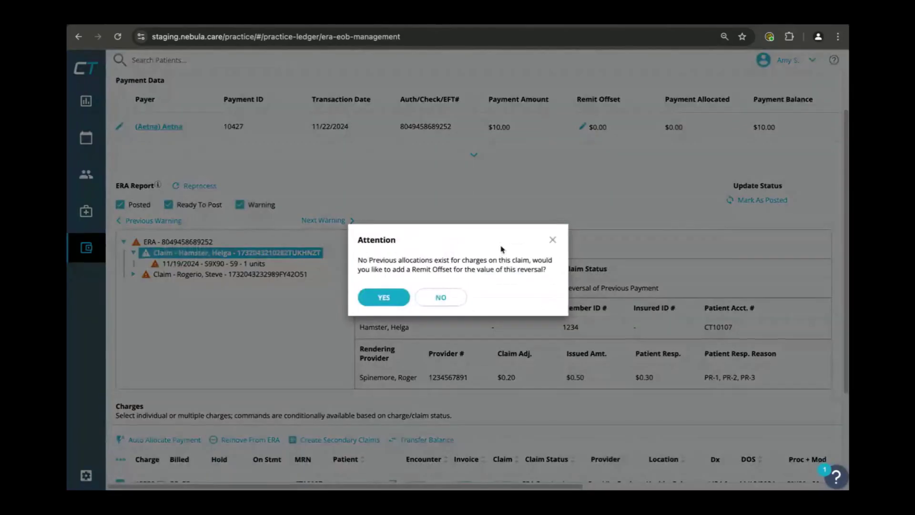
pyautogui.click(552, 241)
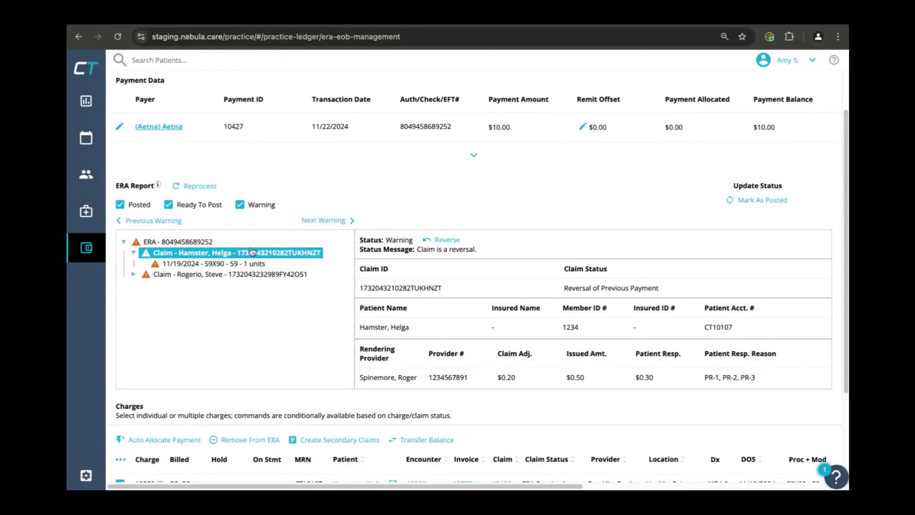
# Post the second claim's 11/19/2024 720X0 line item with a REV - Reversal of a payment remit offset of $37.50.
pyautogui.click(228, 276)
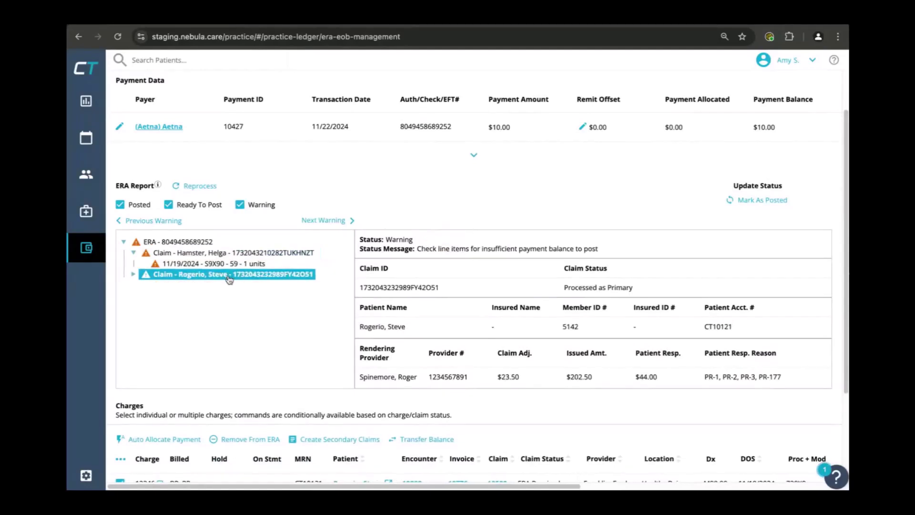
pyautogui.click(133, 274)
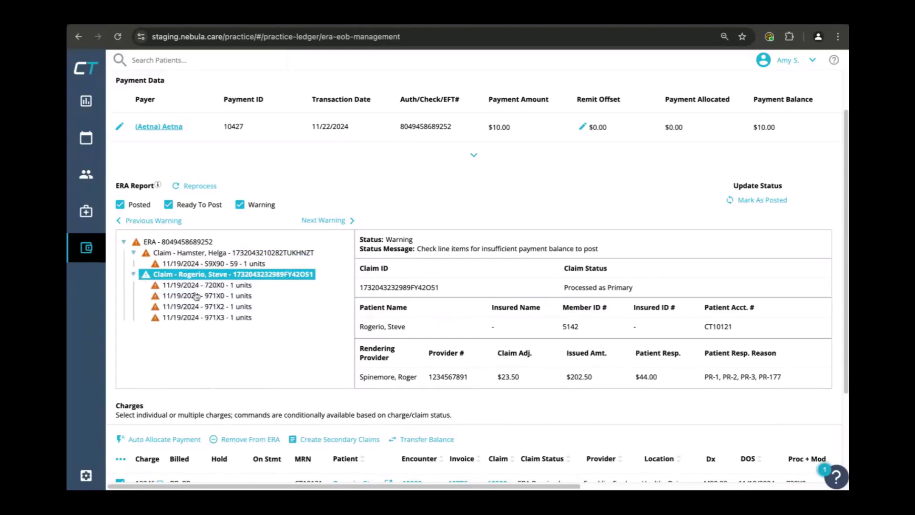
pyautogui.click(210, 287)
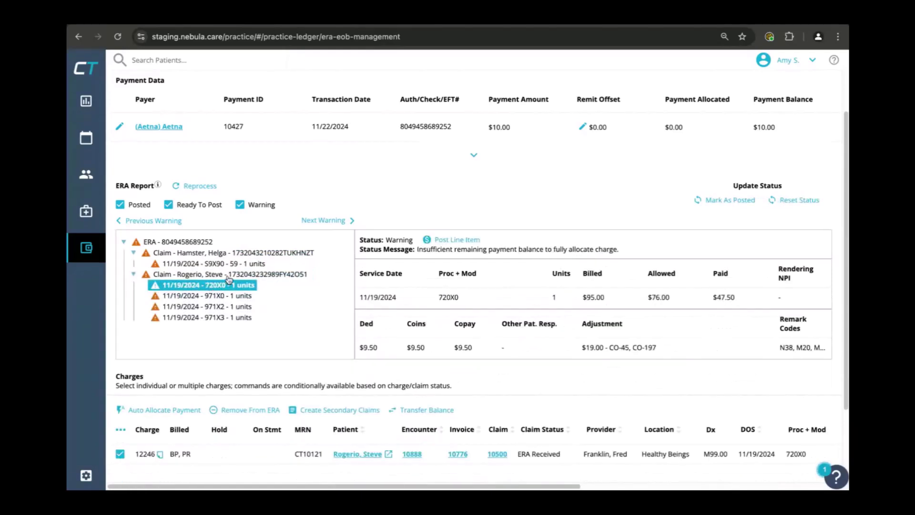
pyautogui.click(229, 275)
pyautogui.click(227, 286)
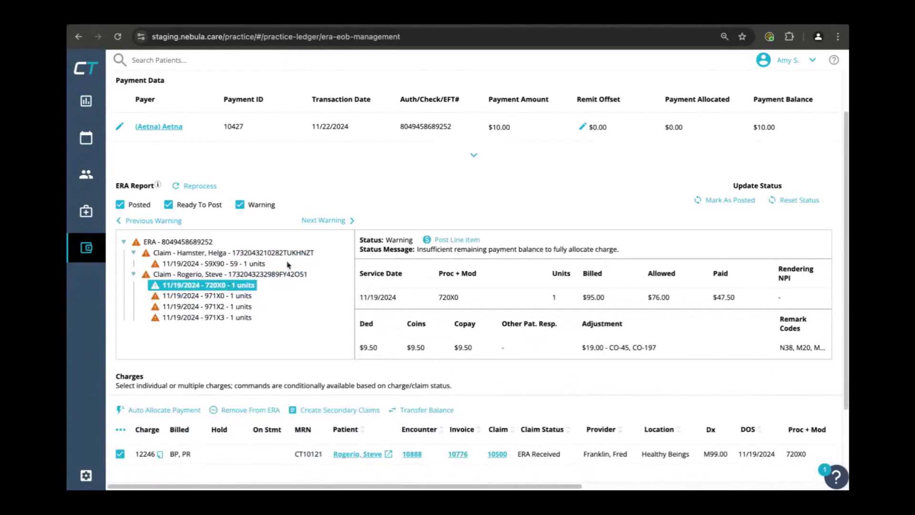
pyautogui.click(448, 241)
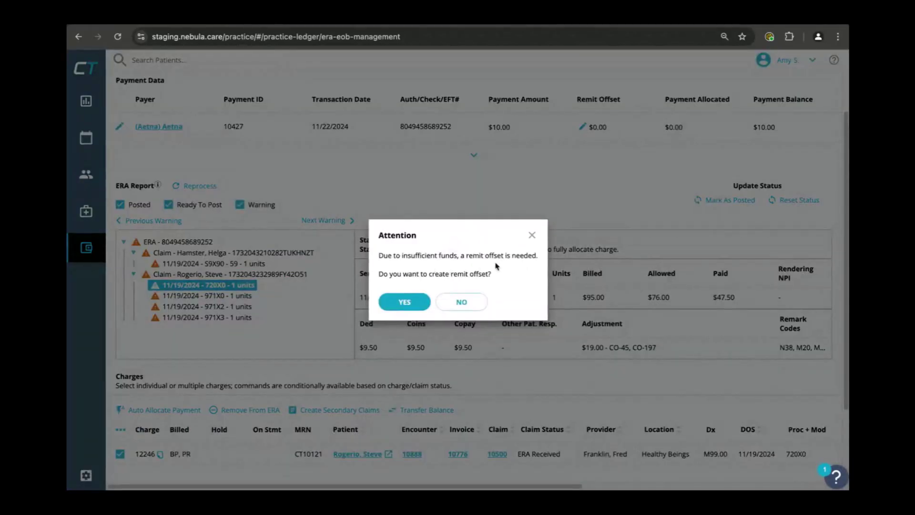
pyautogui.click(397, 300)
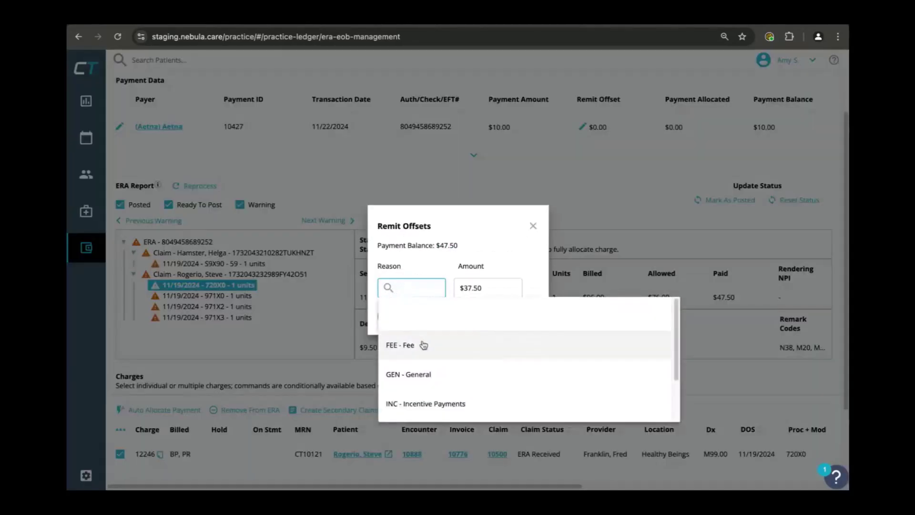
pyautogui.scroll(-1, 447, 368)
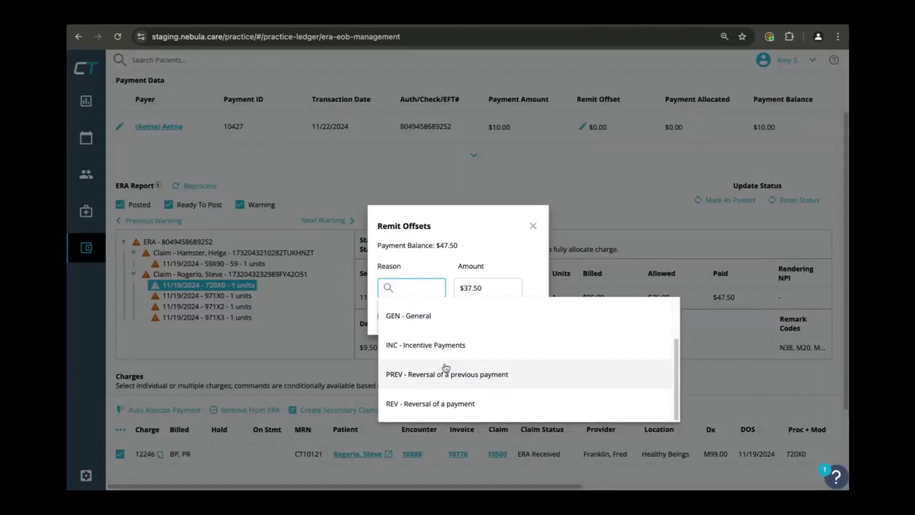
pyautogui.click(457, 406)
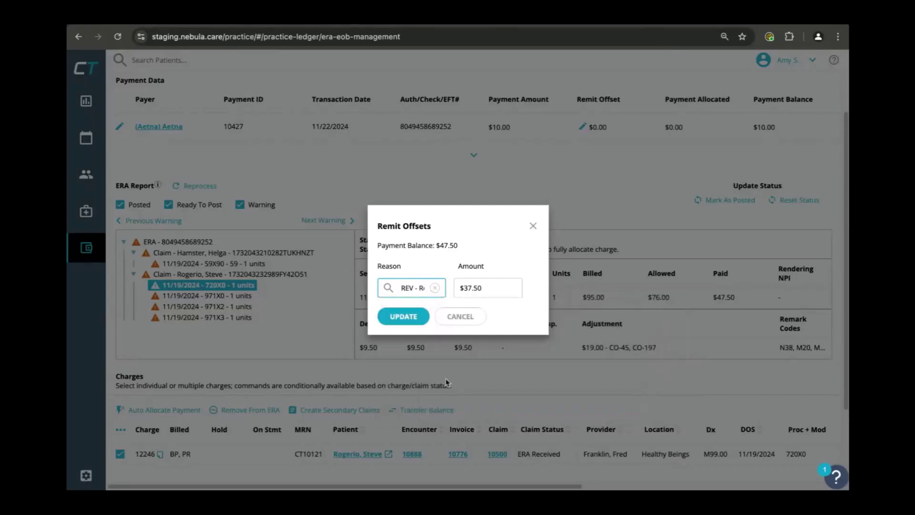
pyautogui.click(403, 316)
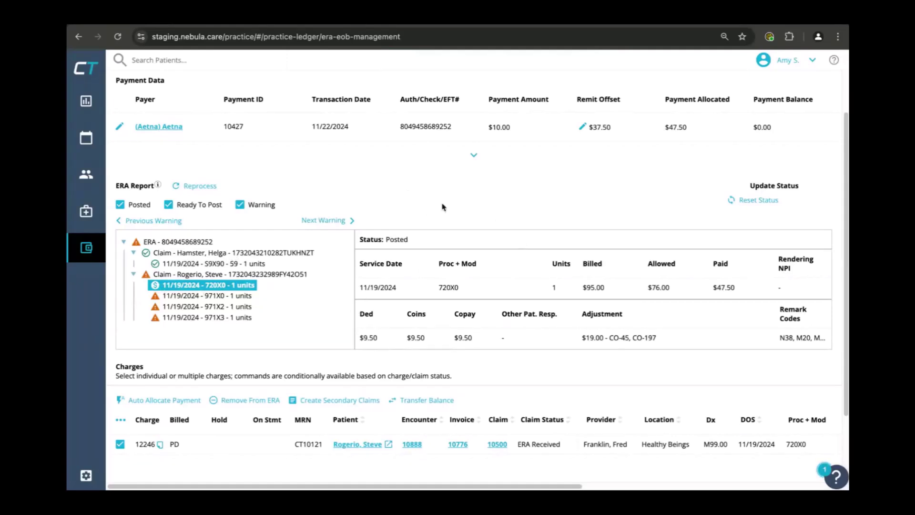
# Review the ERA's payment data and the reversal claim's status, line item and associated charge.
pyautogui.scroll(2, 522, 298)
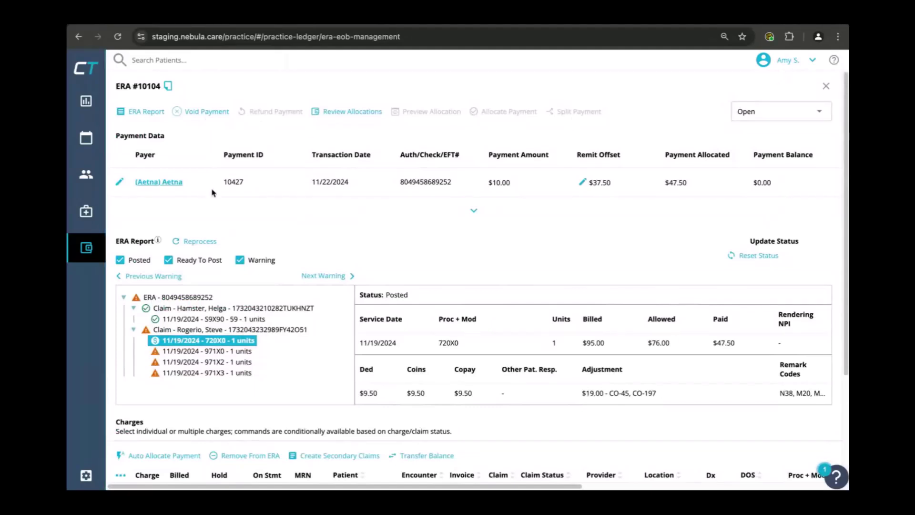
pyautogui.click(223, 309)
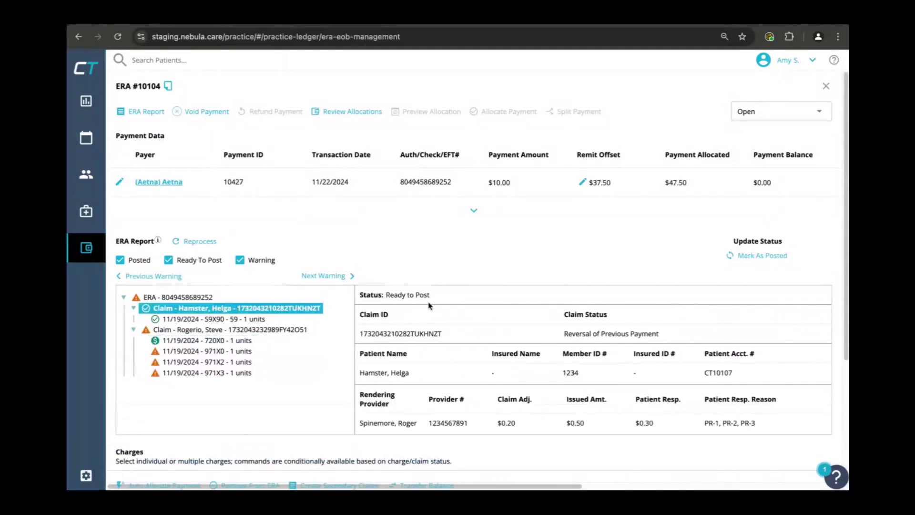
pyautogui.click(254, 317)
pyautogui.click(255, 309)
pyautogui.scroll(-2, 218, 313)
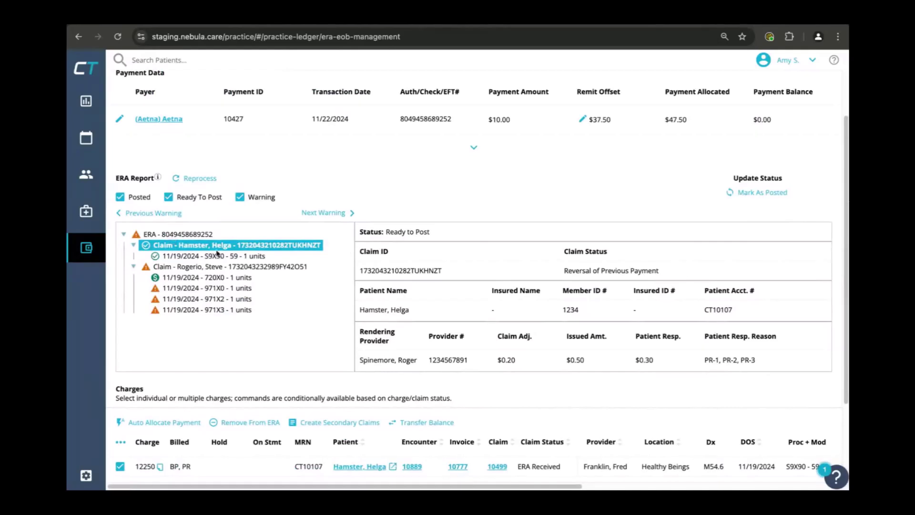
pyautogui.scroll(2, 354, 257)
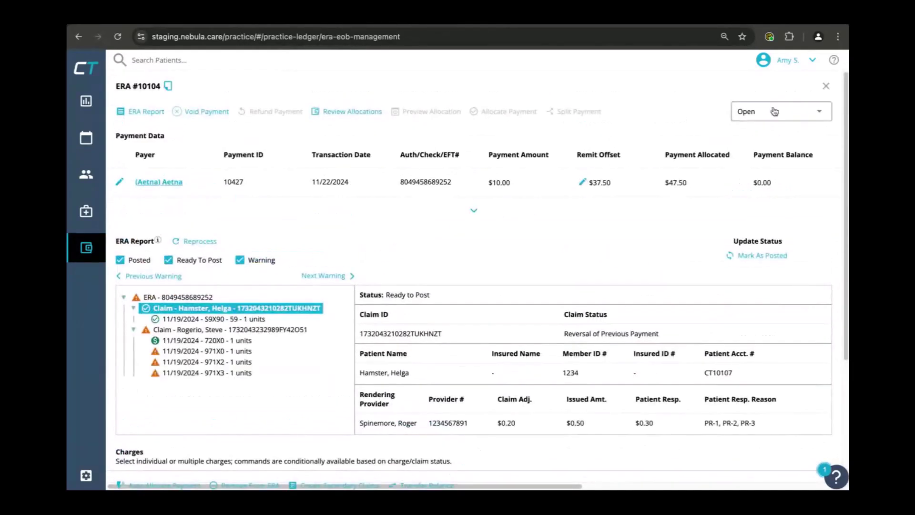
# Close the ERA and open the 11/19/2024 Aetna EOB, filtering the open list by ERA/EOB ID 10036.
pyautogui.click(826, 87)
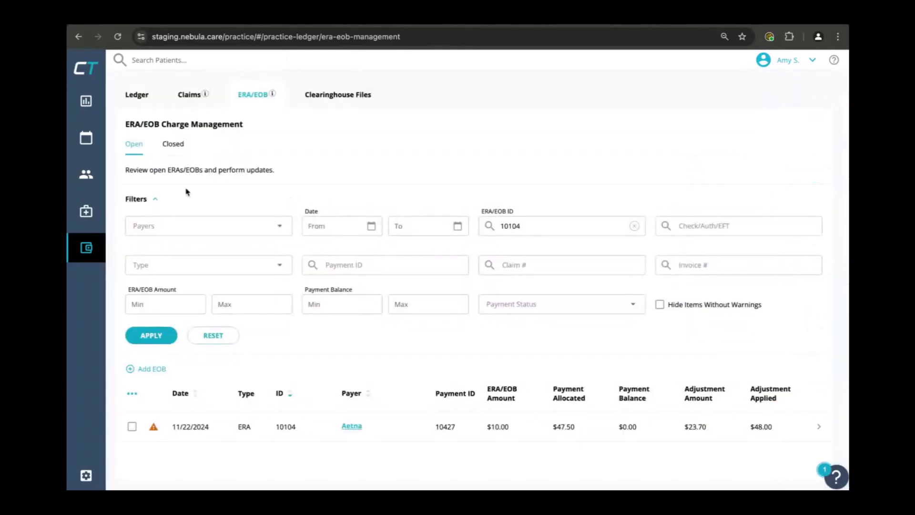
pyautogui.click(635, 226)
pyautogui.click(586, 230)
pyautogui.write('100')
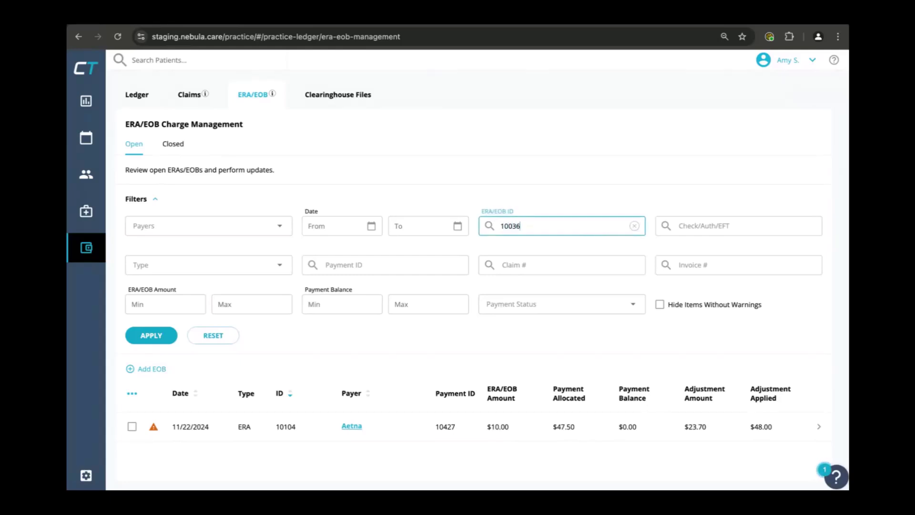
pyautogui.click(150, 332)
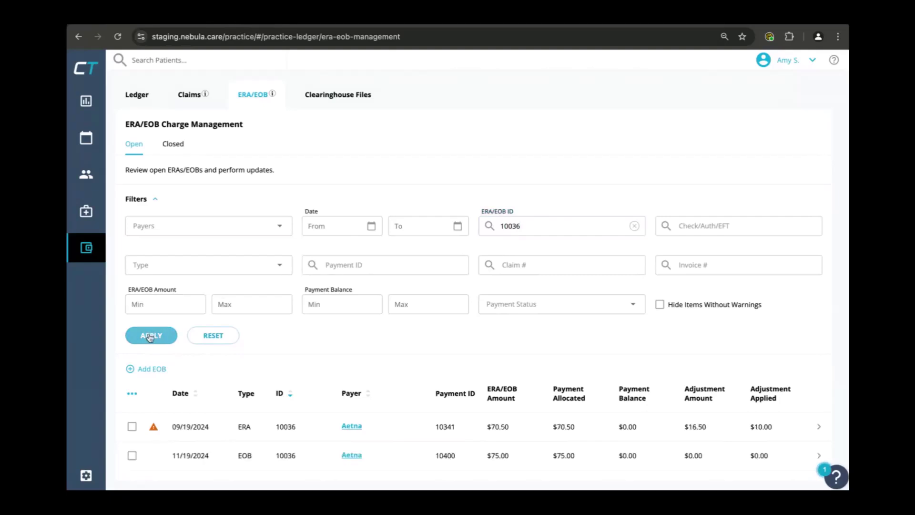
pyautogui.click(466, 463)
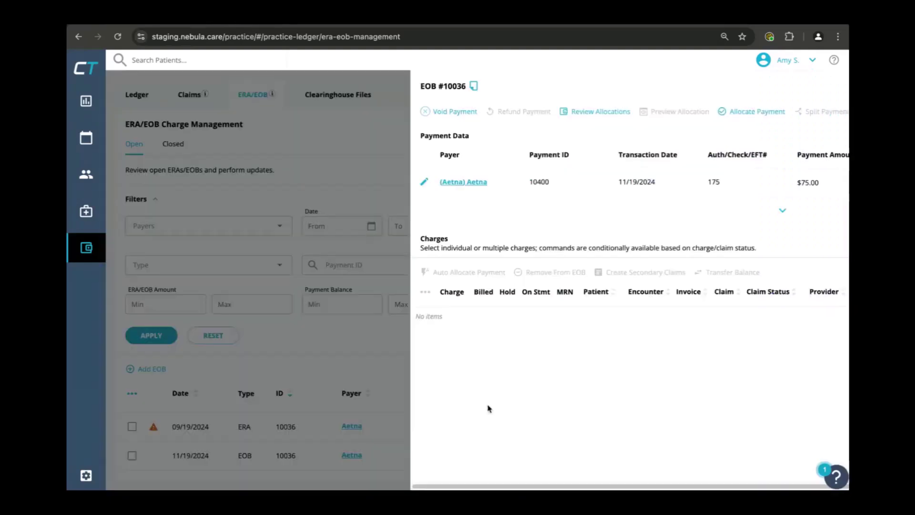
# Open payment allocation for EOB 10036 and reverse the payment 10413 allocation on the 11/19/2024 9X943 charge.
pyautogui.click(439, 113)
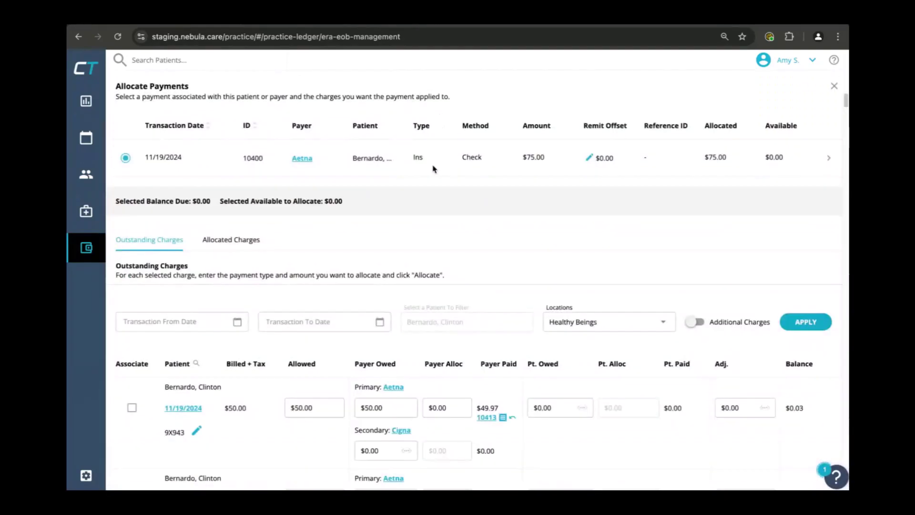
pyautogui.scroll(-7, 522, 424)
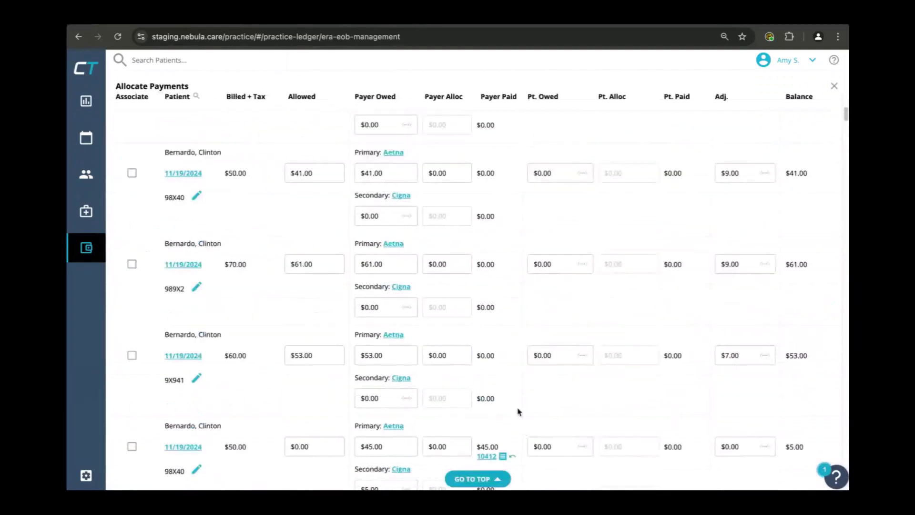
pyautogui.scroll(3, 541, 209)
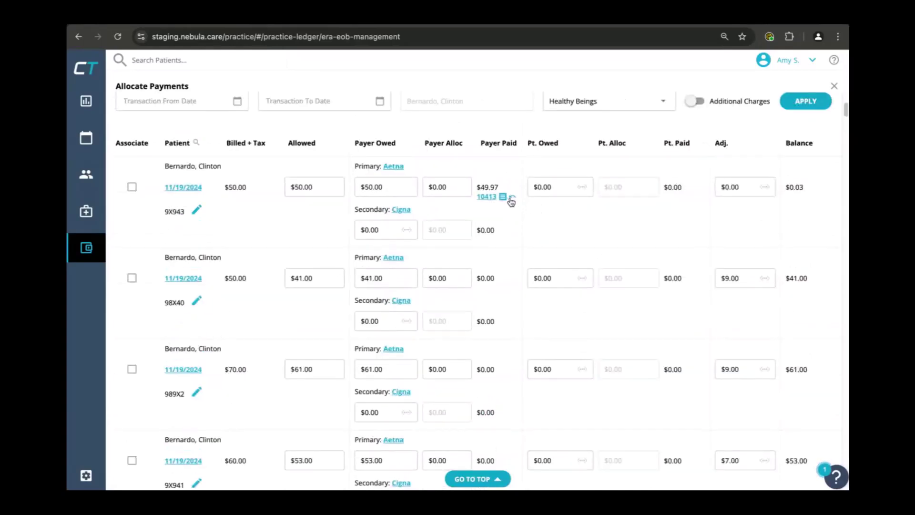
pyautogui.click(513, 200)
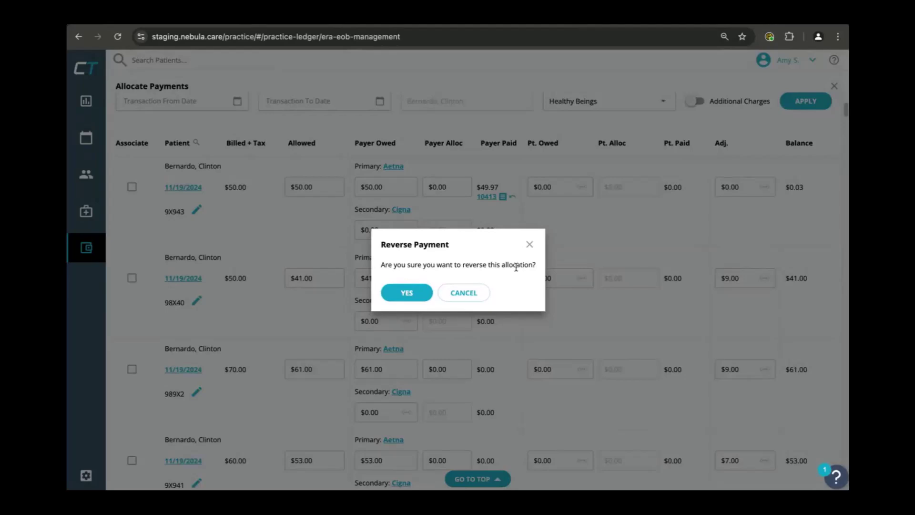
pyautogui.click(530, 244)
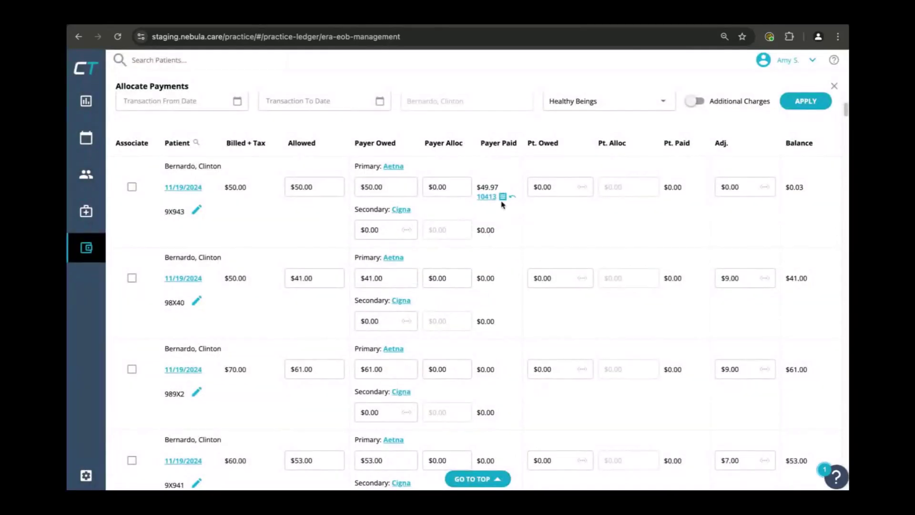
pyautogui.click(513, 197)
pyautogui.click(409, 292)
# Open the ERA for payment 10413 from the 9X943 charge, review its payment data and remit offsets, and return to the allocation.
pyautogui.moveTo(504, 200)
pyautogui.click(487, 197)
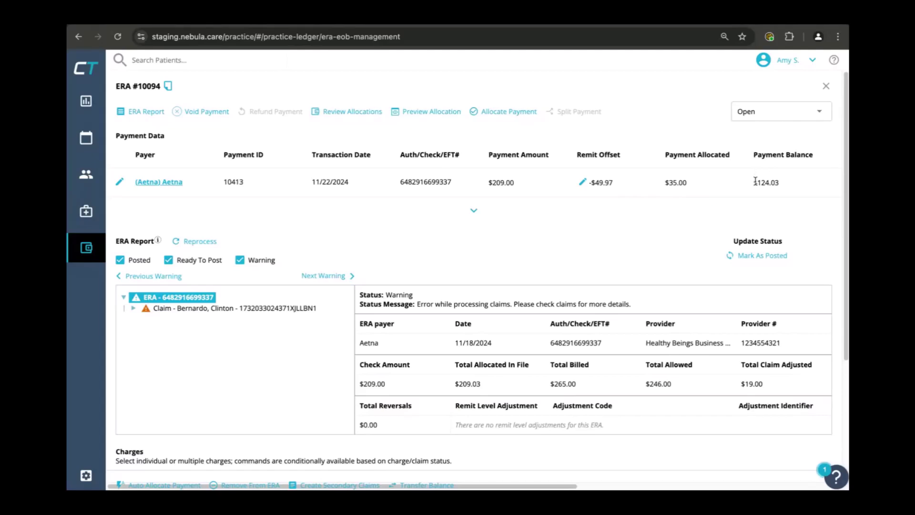
pyautogui.click(582, 184)
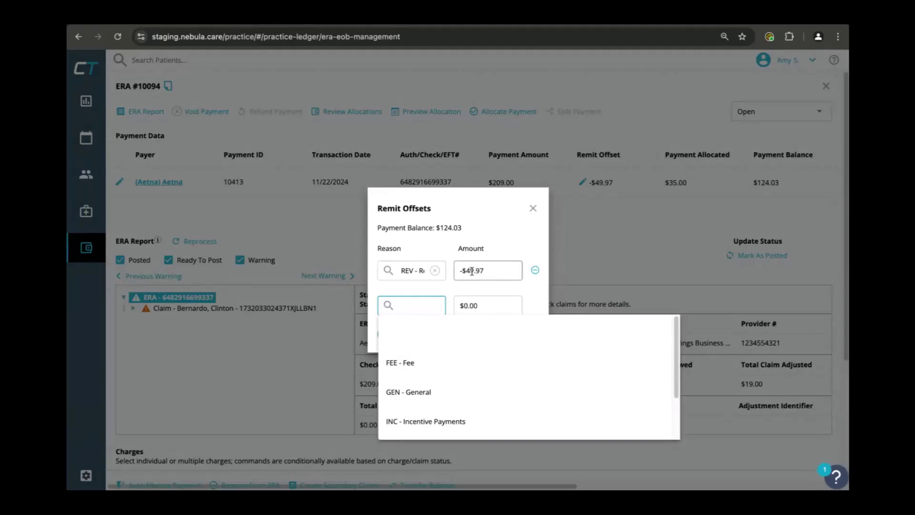
pyautogui.click(533, 209)
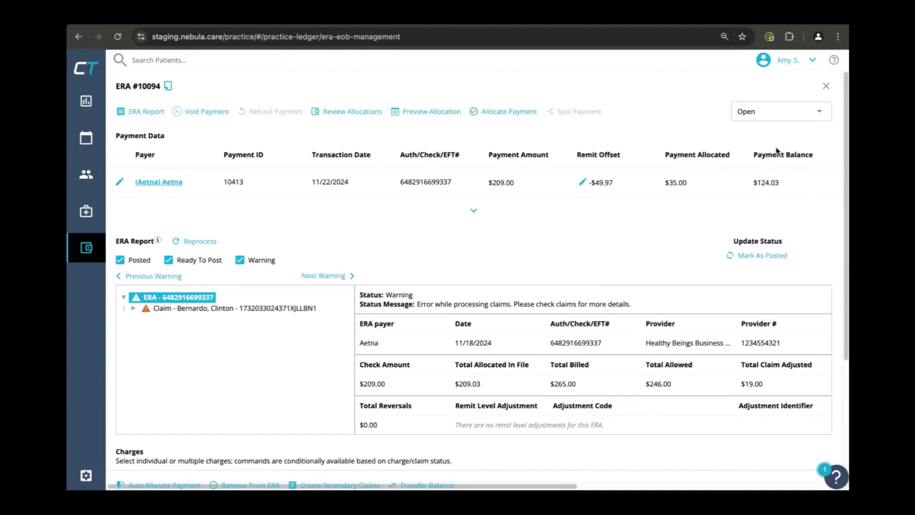
pyautogui.click(826, 88)
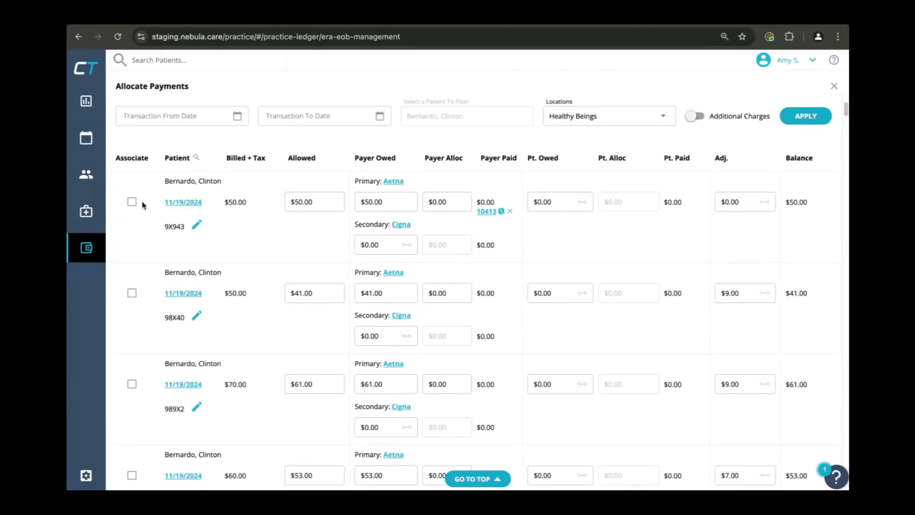
# Associate the 11/19/2024 9X943 charge with the EOB without allocating any amount, save, and leave payment allocation.
pyautogui.click(132, 202)
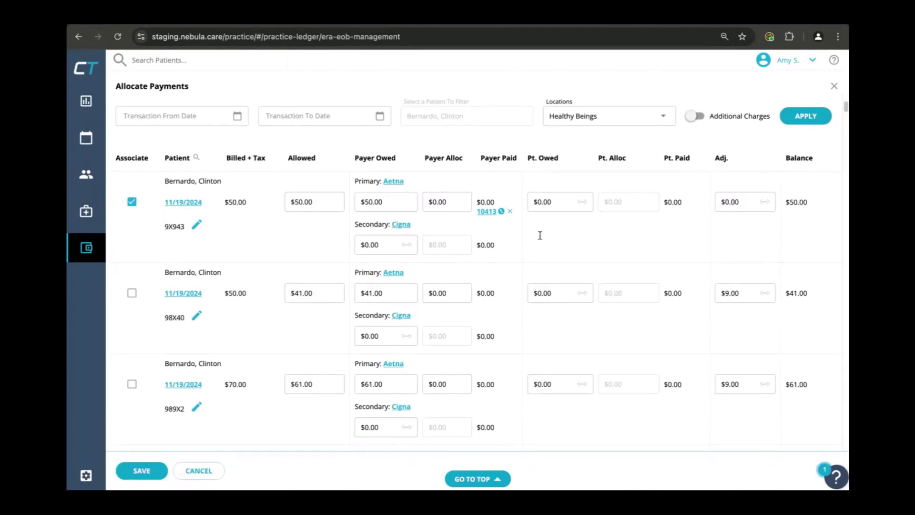
pyautogui.click(142, 471)
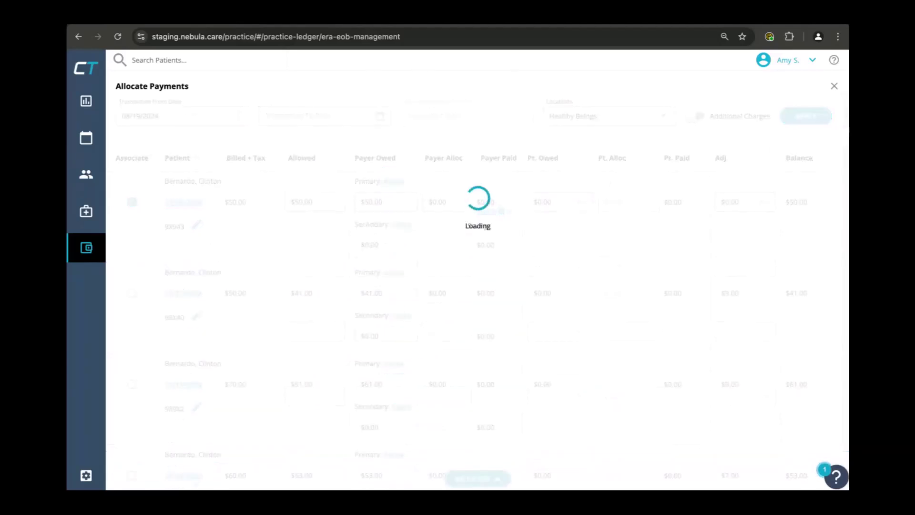
pyautogui.click(834, 86)
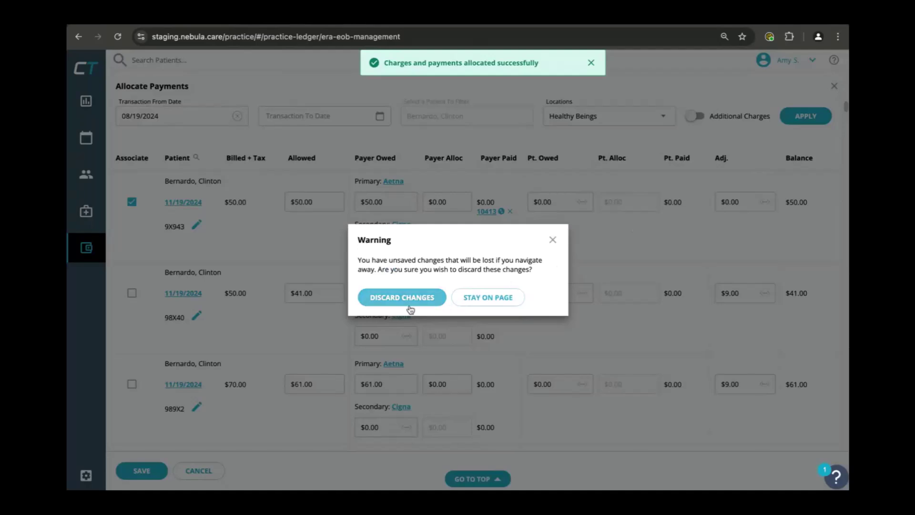
pyautogui.click(552, 239)
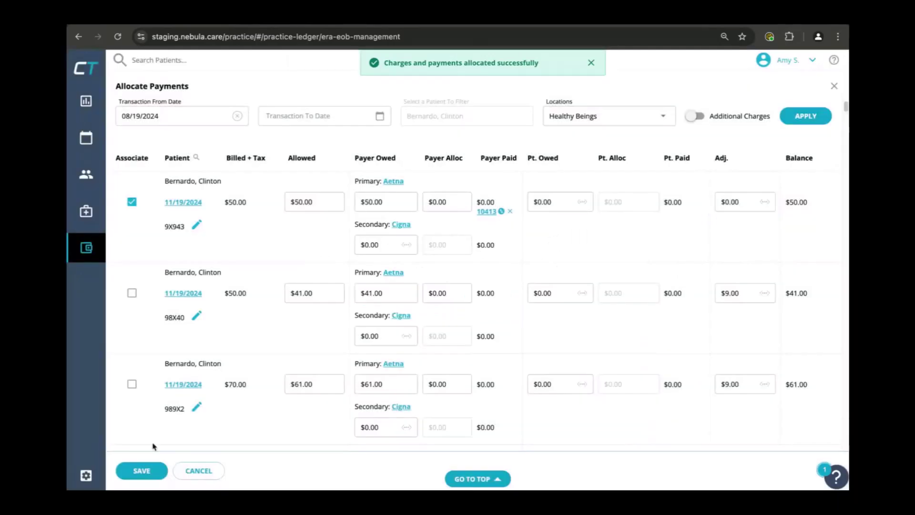
pyautogui.click(141, 471)
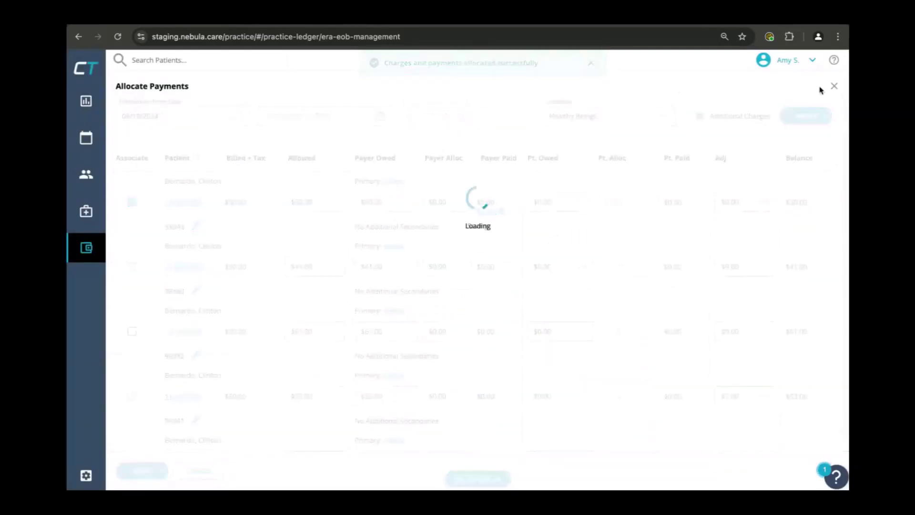
pyautogui.click(835, 86)
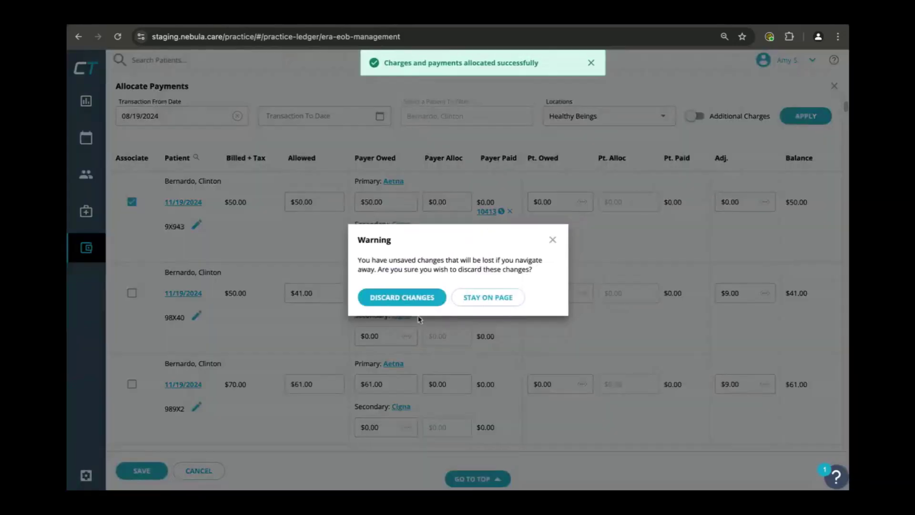
pyautogui.click(408, 298)
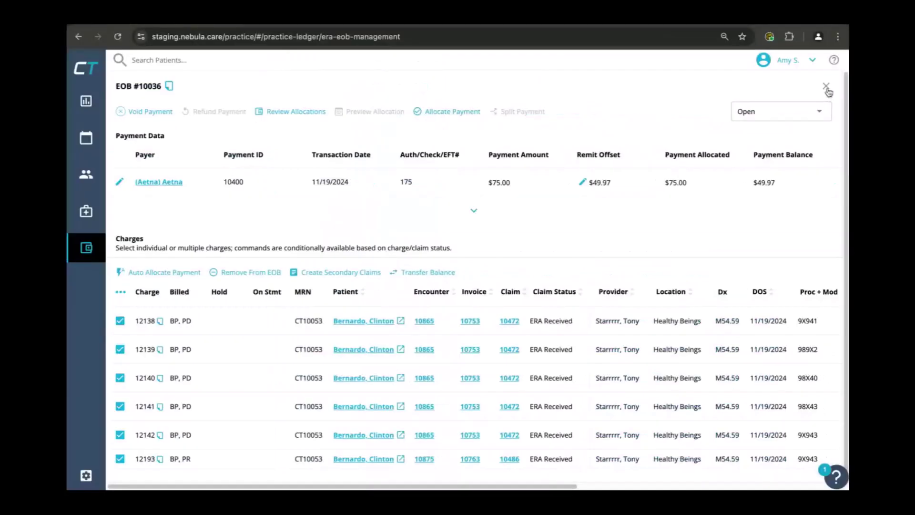
# Return to the open list filtered by ID 10036, reopen the 11/19/2024 EOB to check its remit offset, and close it.
pyautogui.click(827, 88)
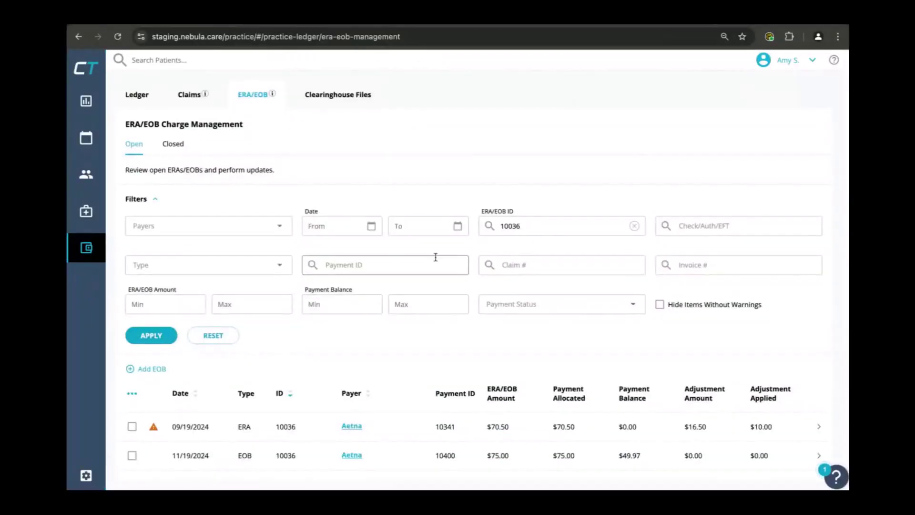
pyautogui.click(552, 224)
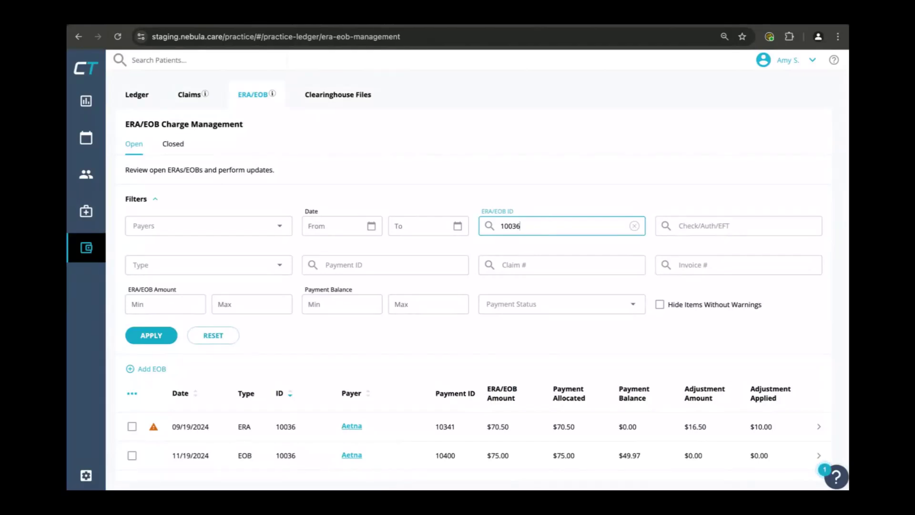
pyautogui.click(151, 336)
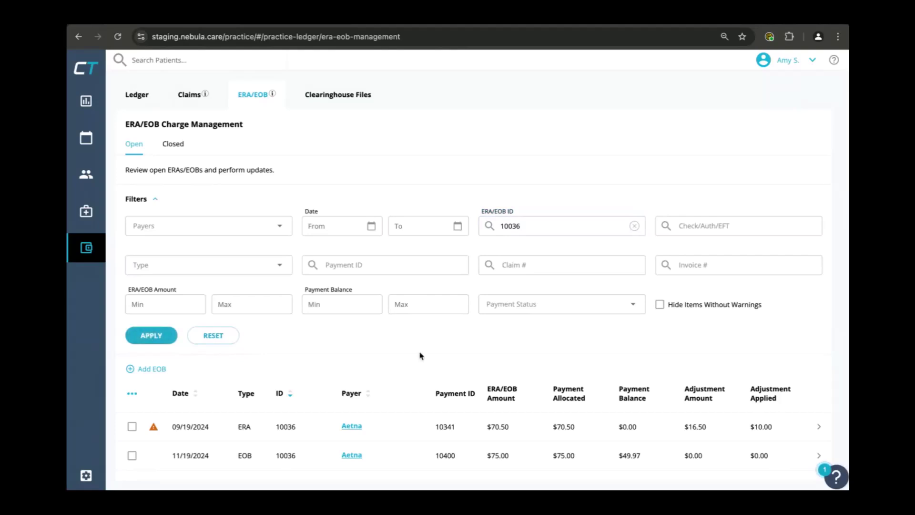
pyautogui.click(524, 462)
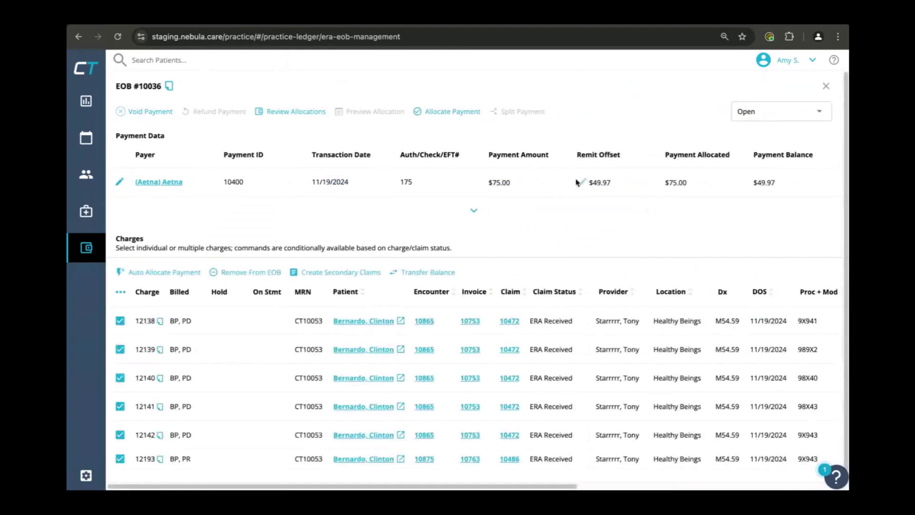
pyautogui.click(827, 86)
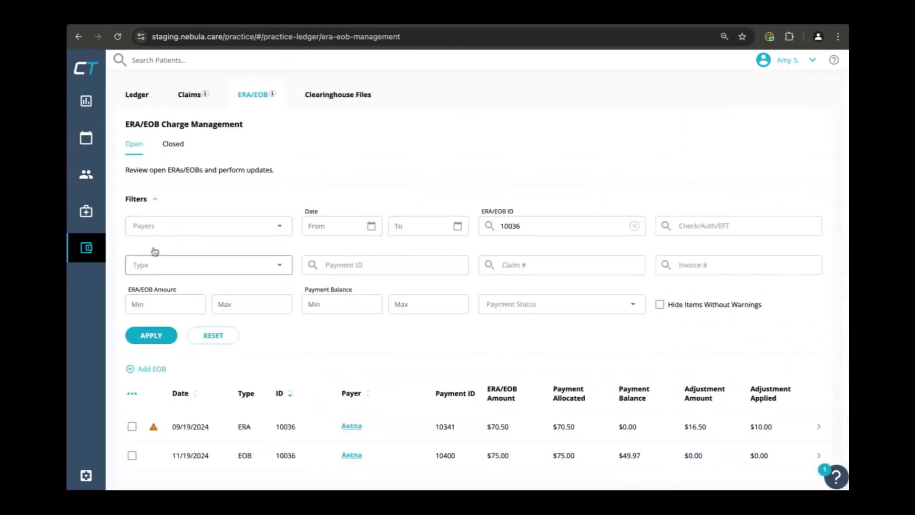
# Post a new EOB with payer Aetna, payment method Check and authorization number ss, and close its allocation page.
pyautogui.click(152, 369)
pyautogui.click(675, 129)
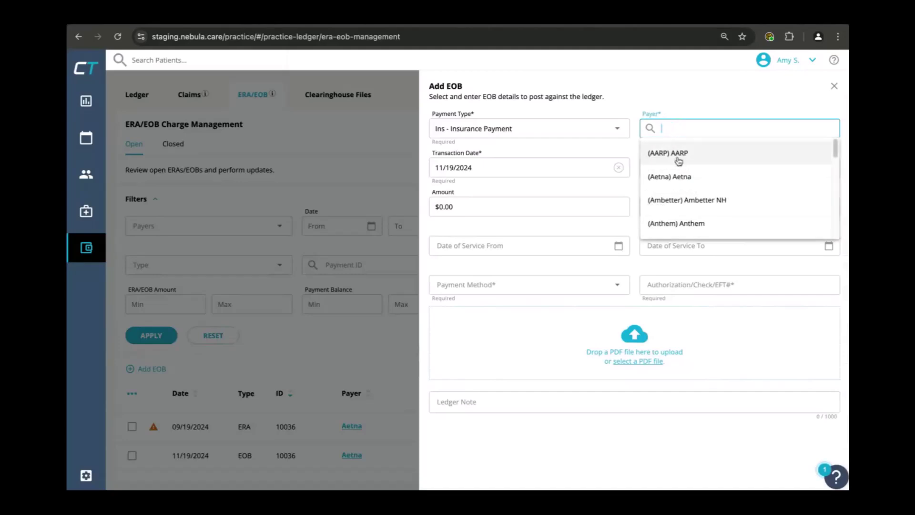
pyautogui.click(685, 181)
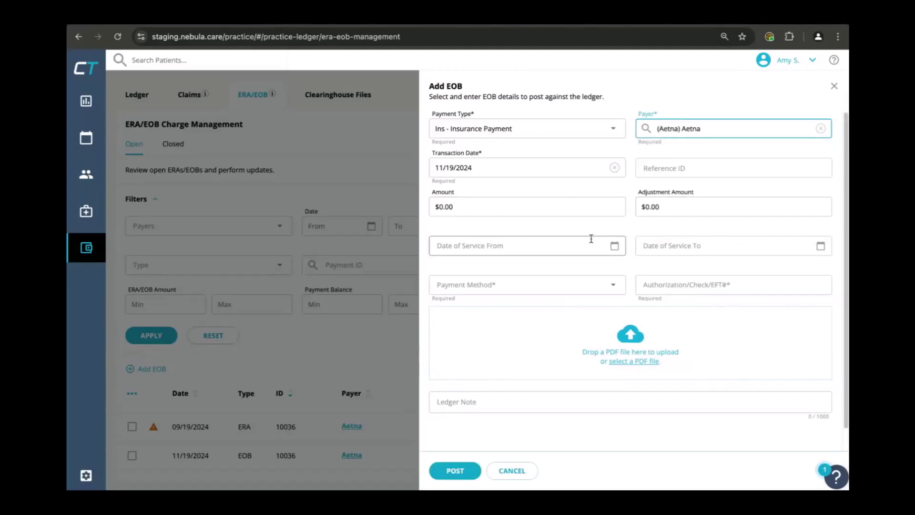
pyautogui.click(491, 284)
pyautogui.click(488, 310)
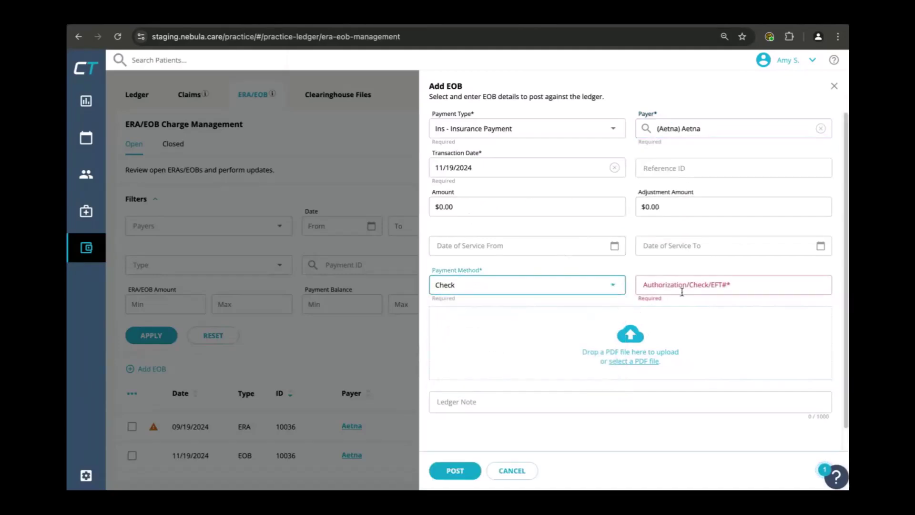
pyautogui.click(682, 291)
pyautogui.write('ss')
pyautogui.click(456, 471)
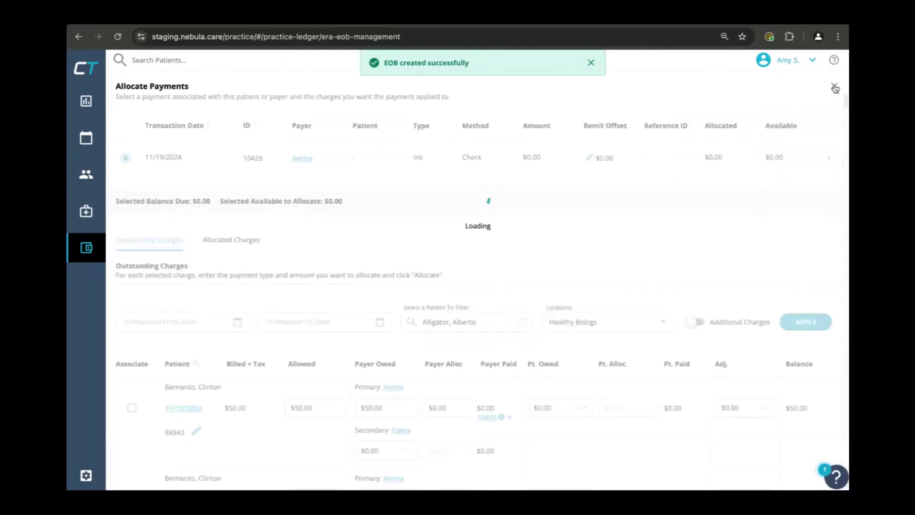
pyautogui.click(833, 87)
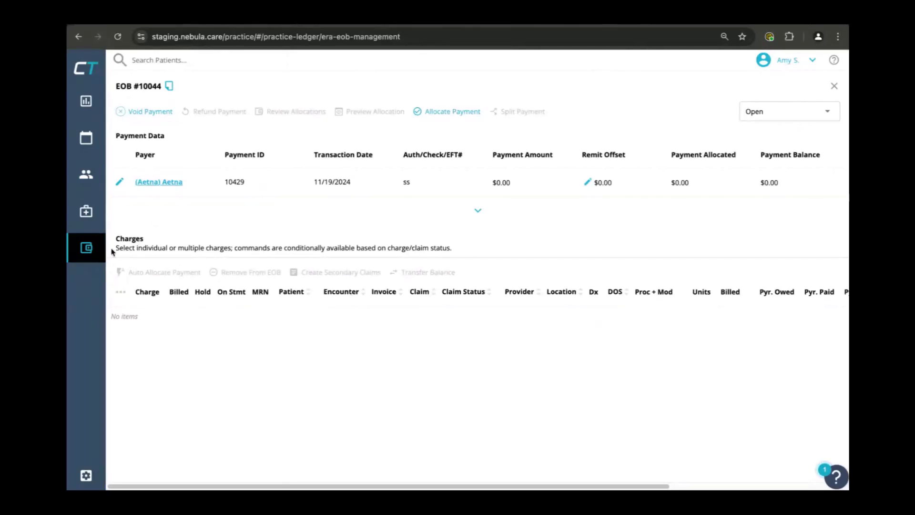
# Open payment allocation for the newly posted EOB at its outstanding charges.
pyautogui.click(449, 115)
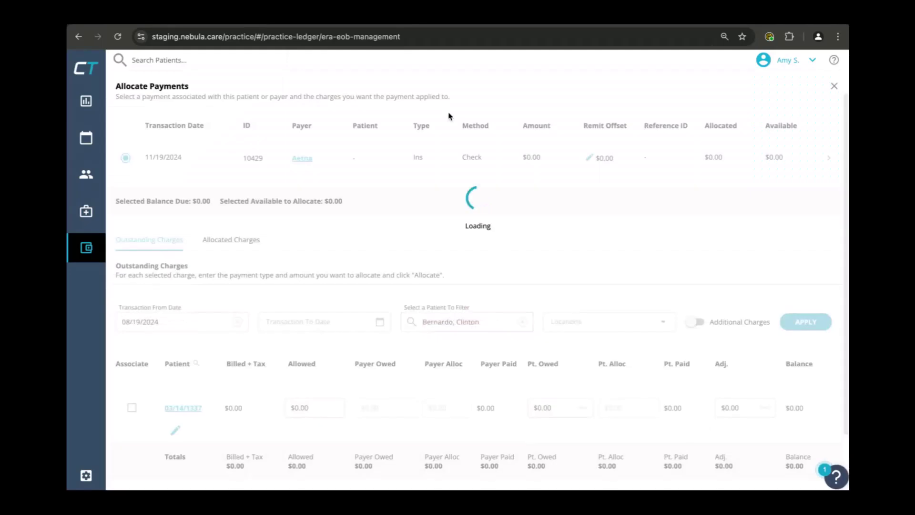
pyautogui.scroll(-2, 481, 239)
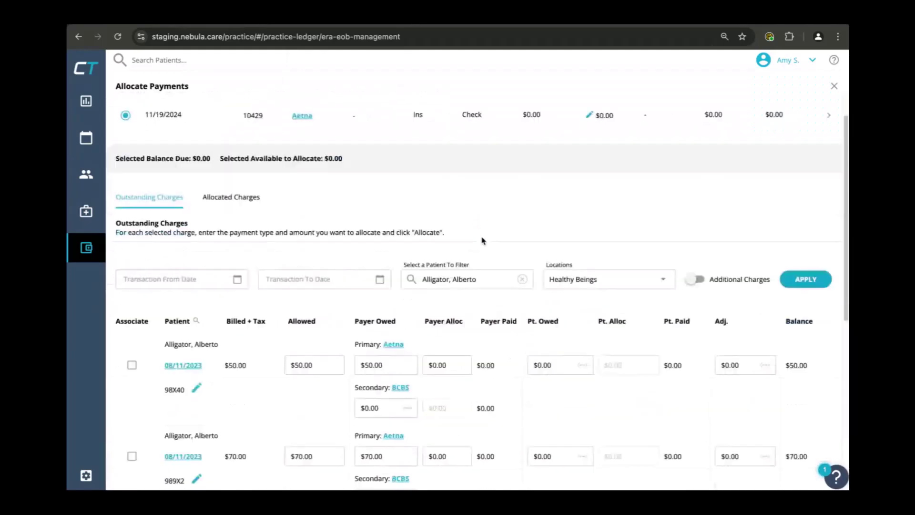
pyautogui.scroll(-1, 483, 241)
pyautogui.scroll(-2, 495, 321)
# Try to allocate $50.00 from Aetna to the 08/11/2023 98X40 charge.
pyautogui.click(457, 274)
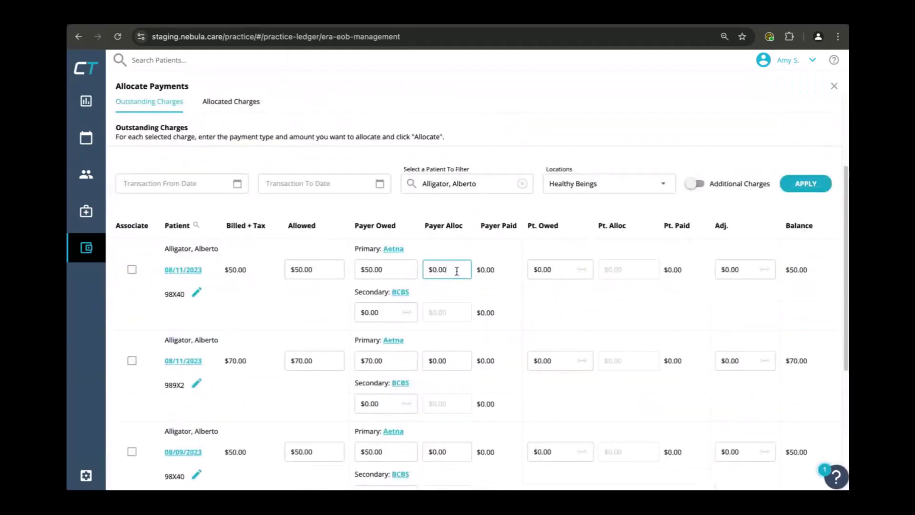
pyautogui.write('50.00')
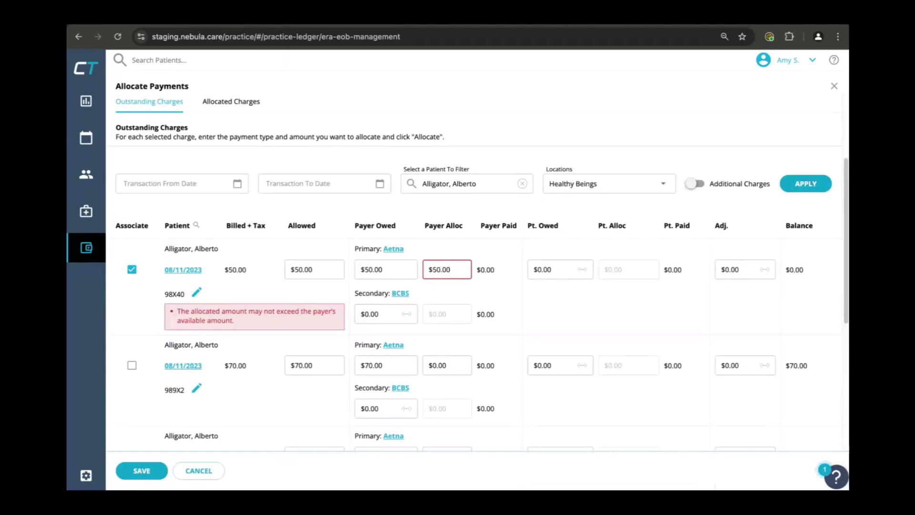
pyautogui.click(576, 330)
pyautogui.moveTo(477, 283); pyautogui.dragTo(381, 258)
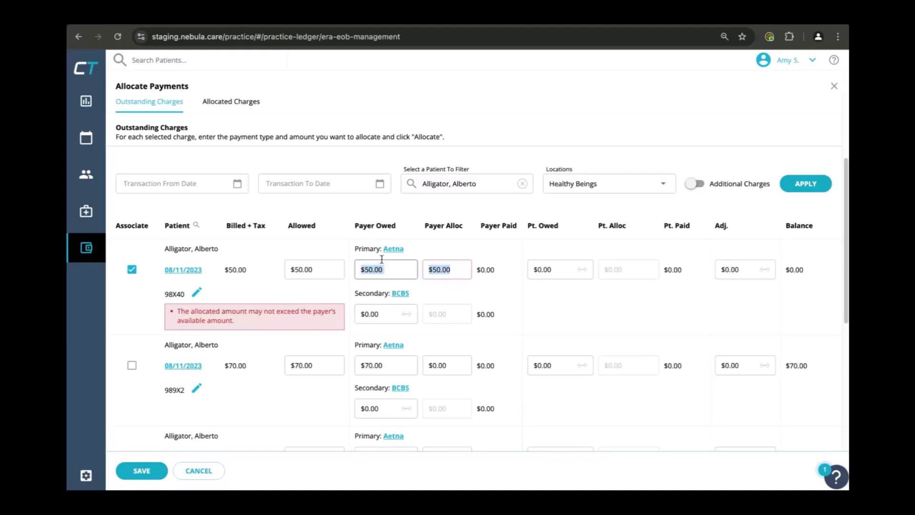
pyautogui.click(456, 269)
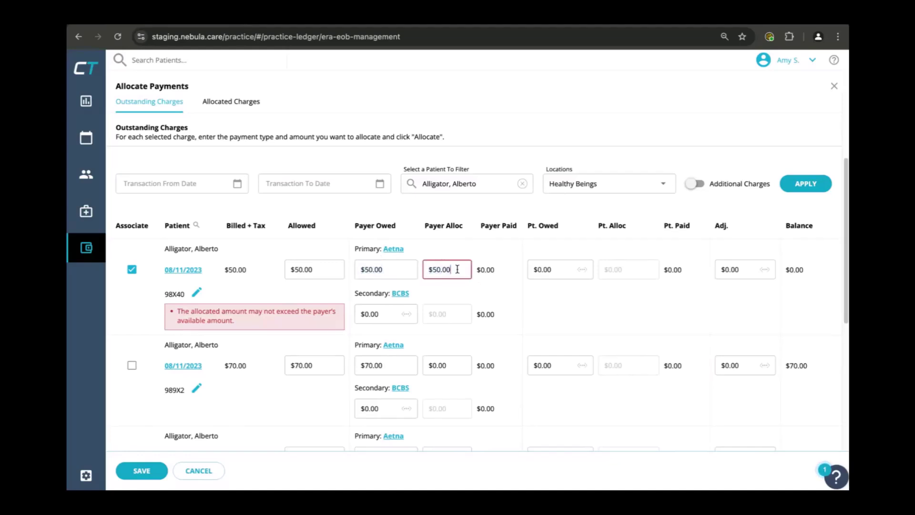
pyautogui.press('BackSpace')
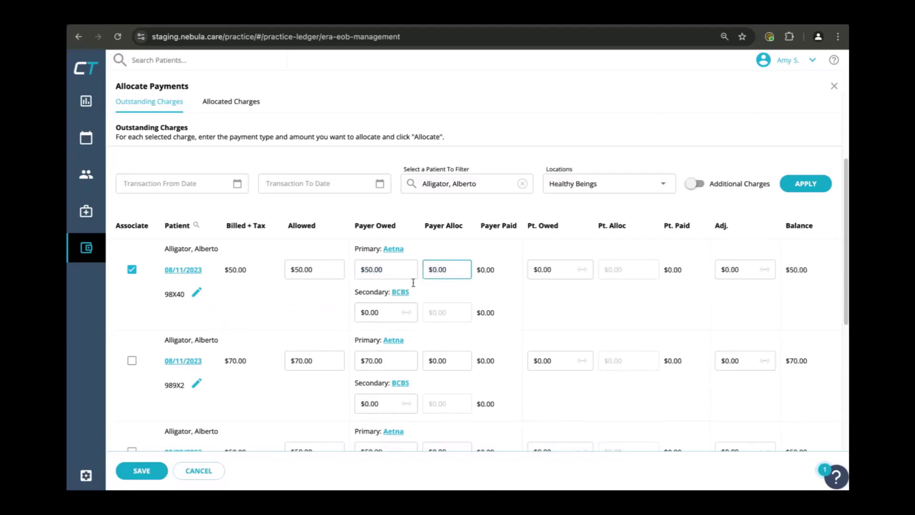
# Set the allowed amount and Aetna's payer owed amount on the 08/11/2023 98X40 charge to $0.00.
pyautogui.click(315, 269)
pyautogui.moveTo(315, 269); pyautogui.dragTo(270, 270)
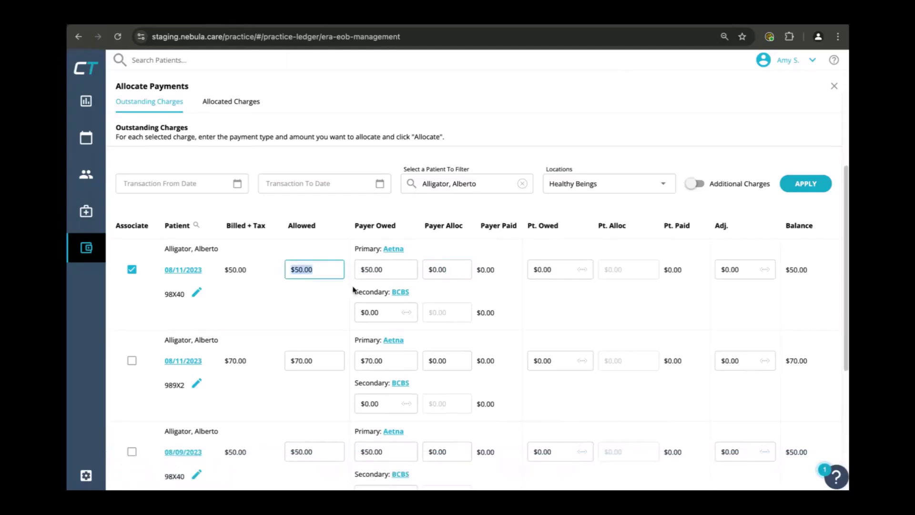
pyautogui.press('BackSpace')
pyautogui.moveTo(396, 274); pyautogui.dragTo(360, 270)
pyautogui.press('BackSpace')
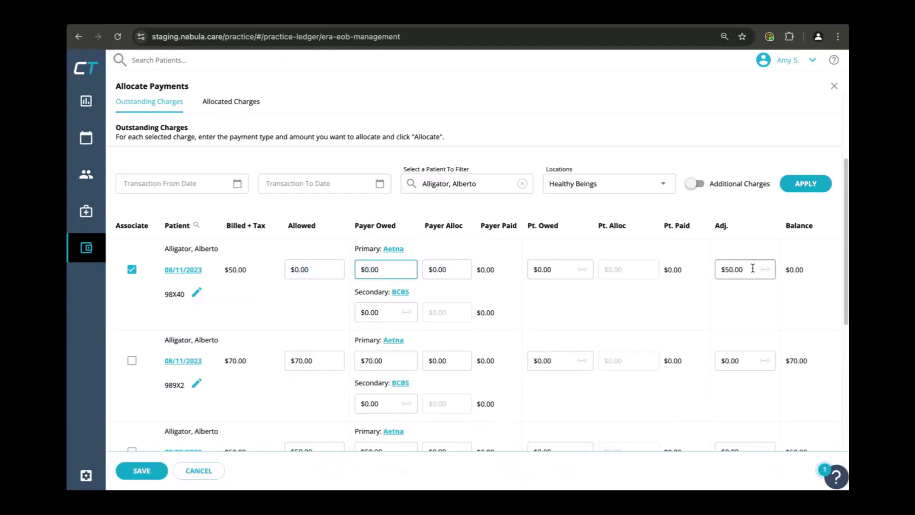
# Set the adjustment on the 08/11/2023 98X40 charge to $50.00 and associate the 08/11/2023 989X2 charge with the EOB.
pyautogui.moveTo(753, 269); pyautogui.dragTo(721, 269)
pyautogui.press('BackSpace')
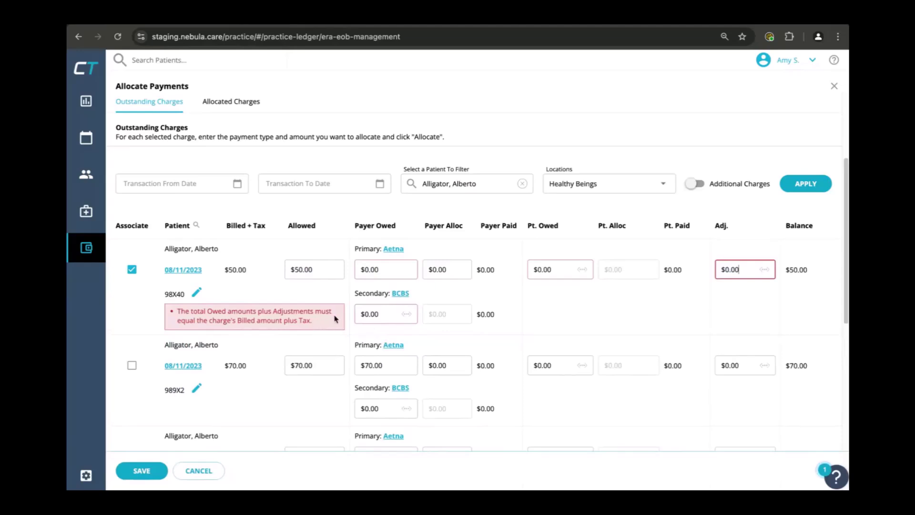
pyautogui.write('50')
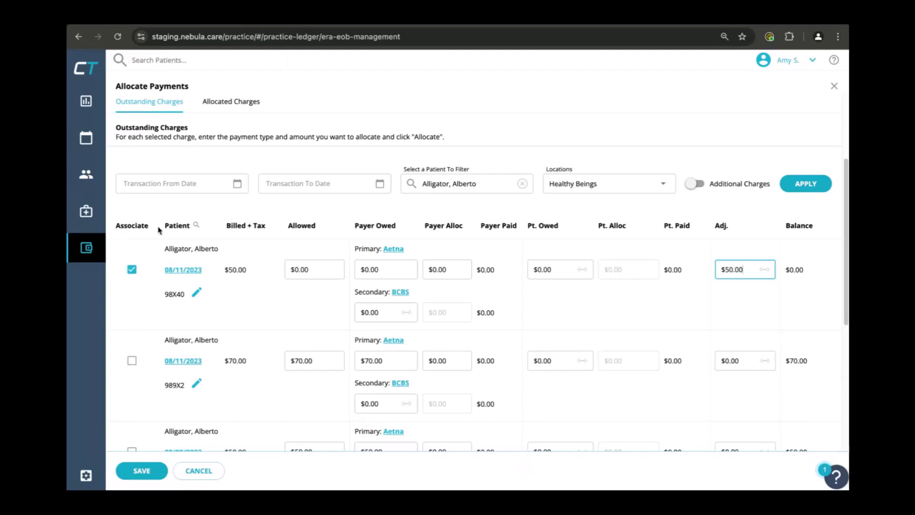
pyautogui.click(133, 360)
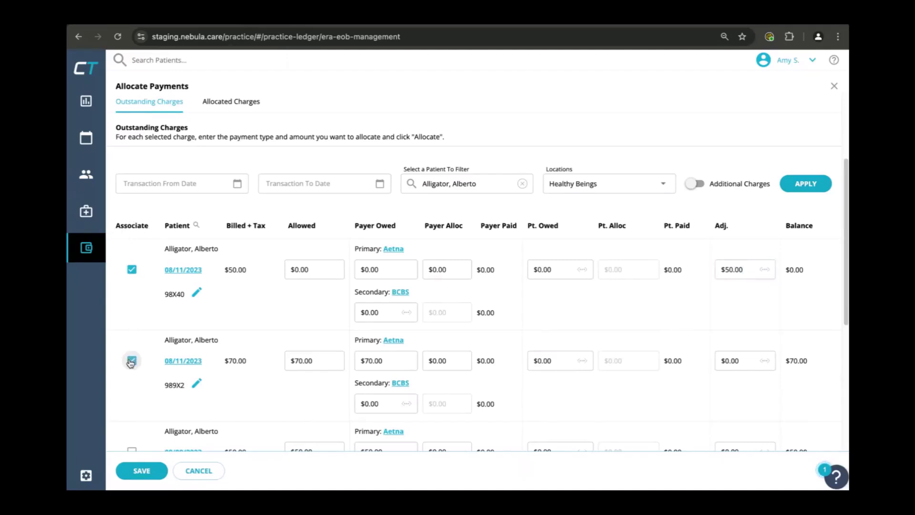
pyautogui.scroll(-1, 166, 311)
pyautogui.scroll(-4, 166, 311)
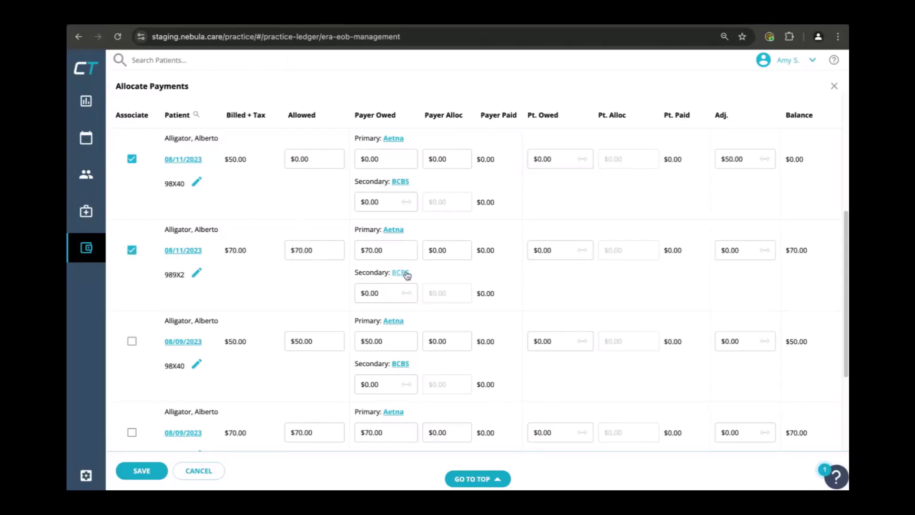
pyautogui.scroll(1, 407, 276)
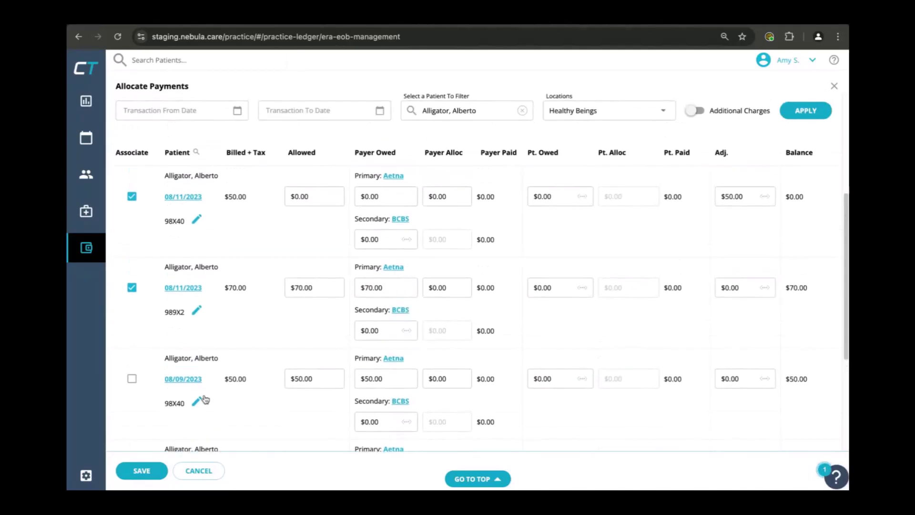
pyautogui.scroll(2, 204, 397)
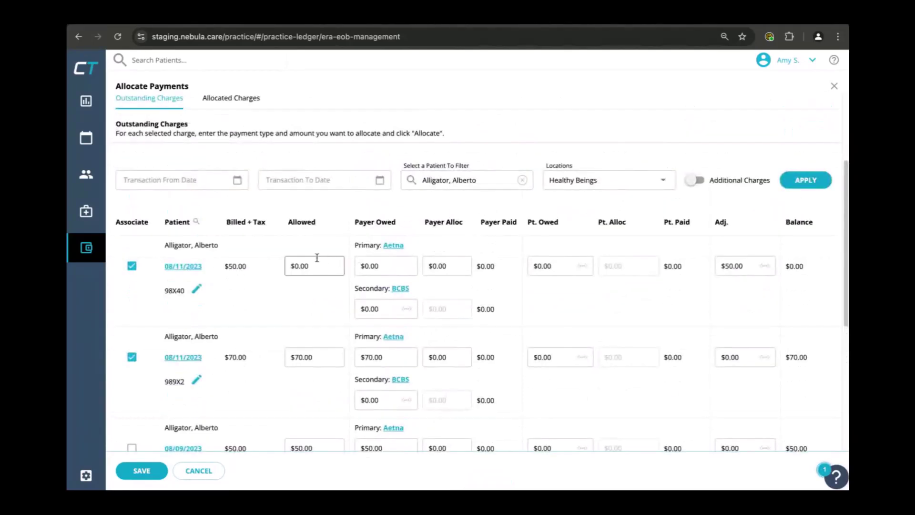
# Include additional charges in the outstanding charges list and examine the charges, their totals and the selected payment.
pyautogui.click(699, 181)
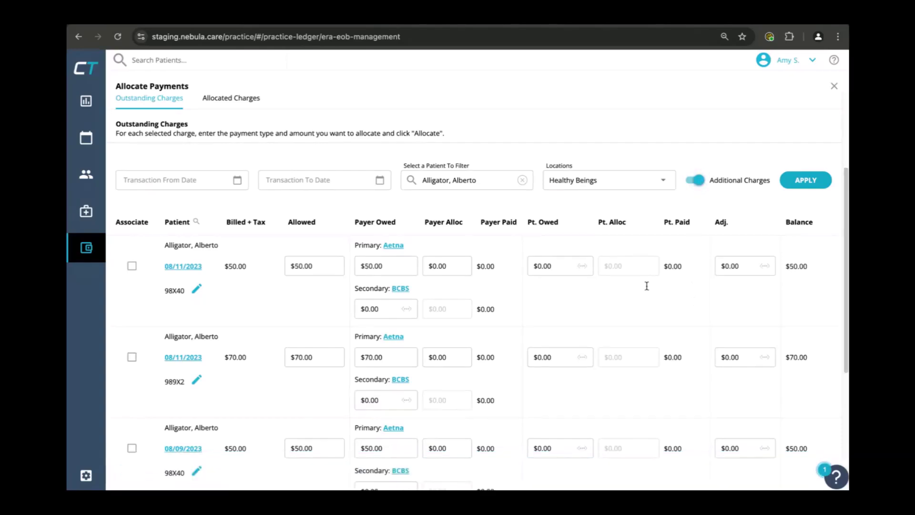
pyautogui.scroll(-5, 648, 283)
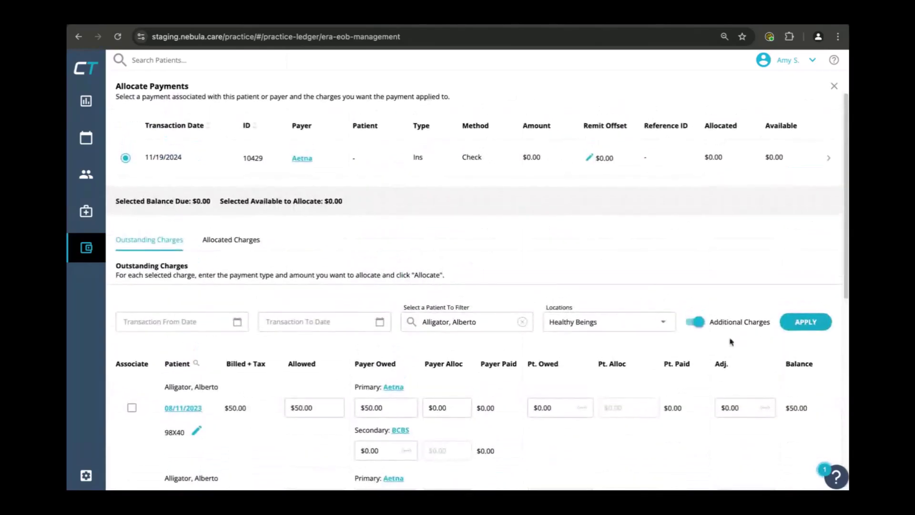
pyautogui.scroll(-5, 715, 315)
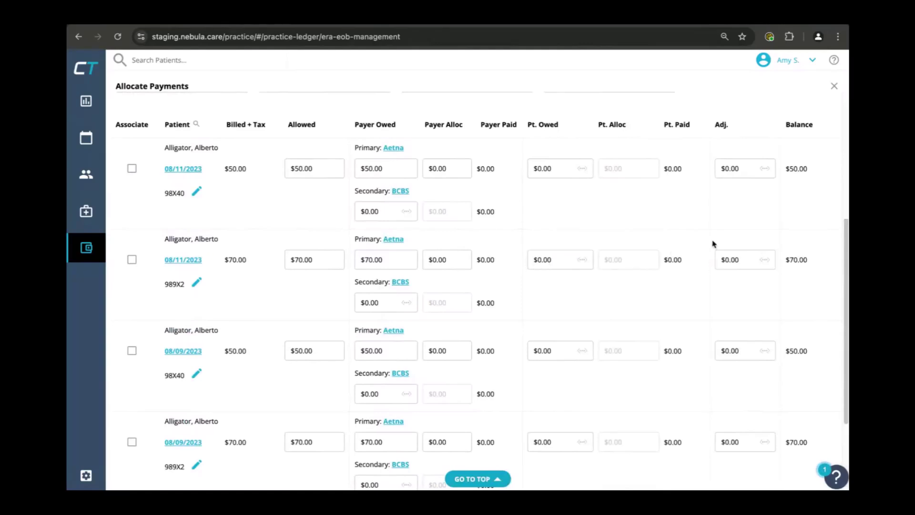
pyautogui.scroll(-1, 679, 256)
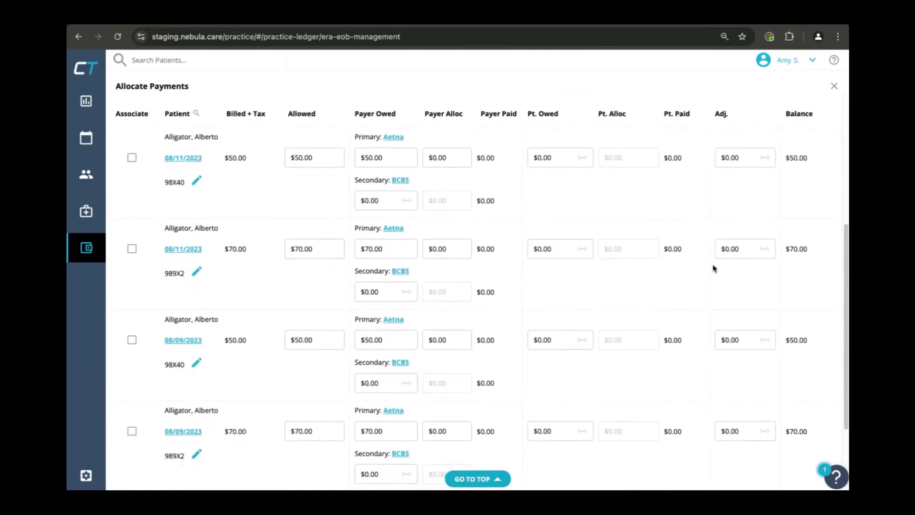
pyautogui.scroll(-3, 795, 259)
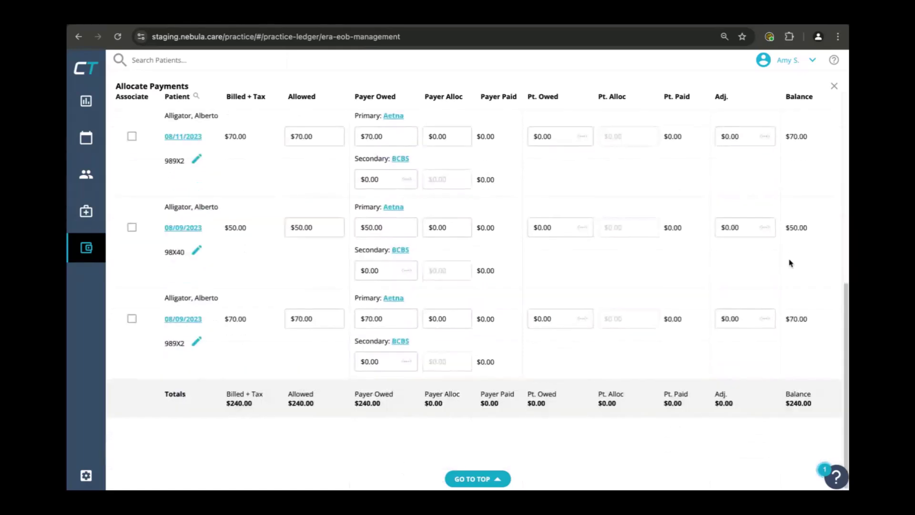
pyautogui.scroll(10, 788, 259)
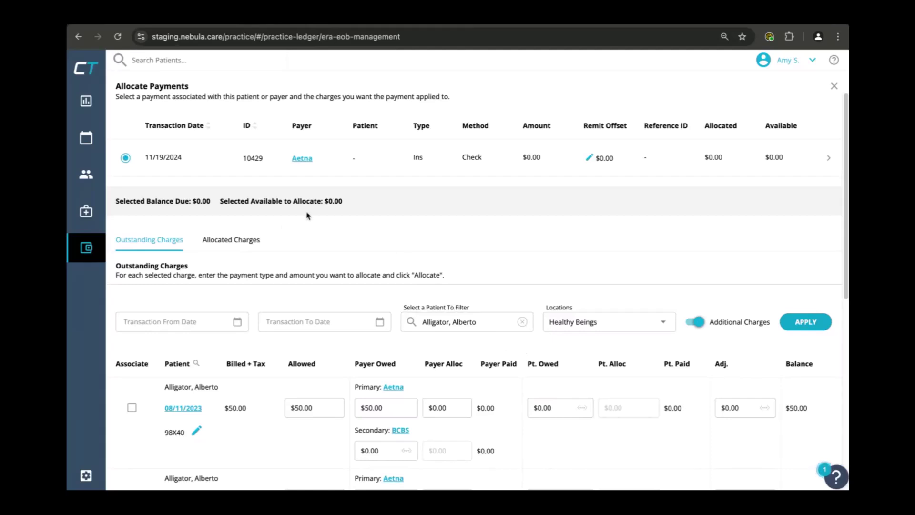
pyautogui.scroll(-3, 570, 248)
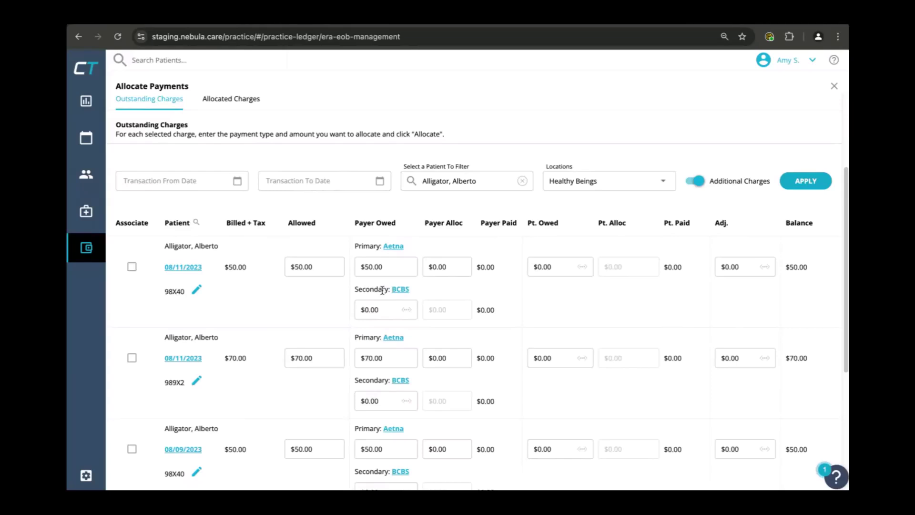
# View the BCBS secondary responsibility options for the 08/11/2023 98X40 charge, cancel, and close the allocation page and the EOB.
pyautogui.click(407, 310)
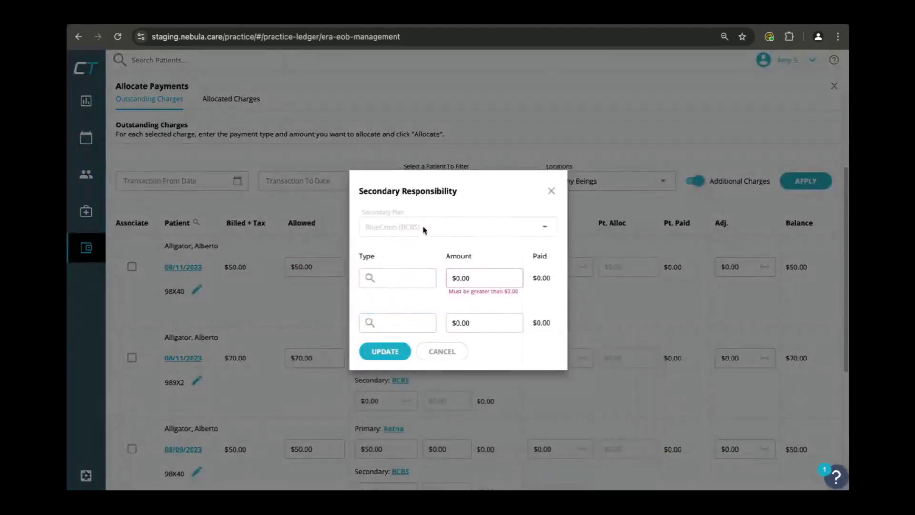
pyautogui.click(436, 350)
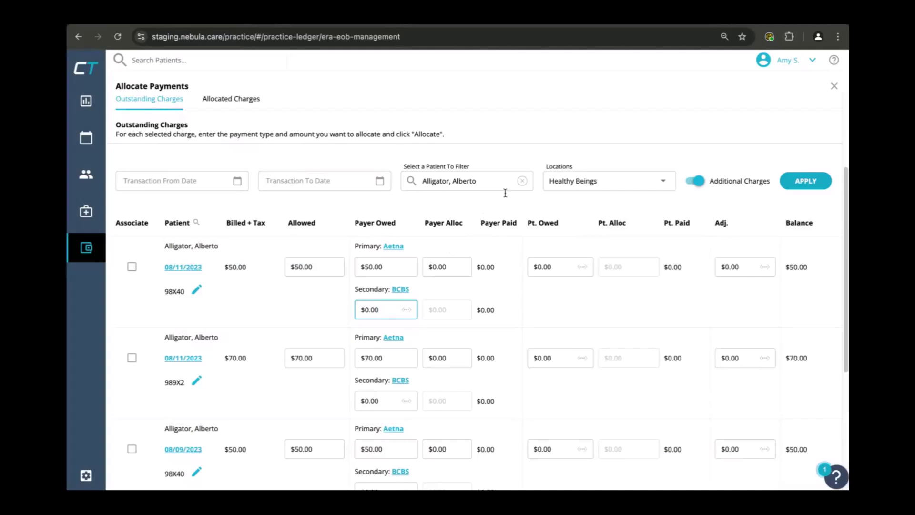
pyautogui.scroll(3, 568, 244)
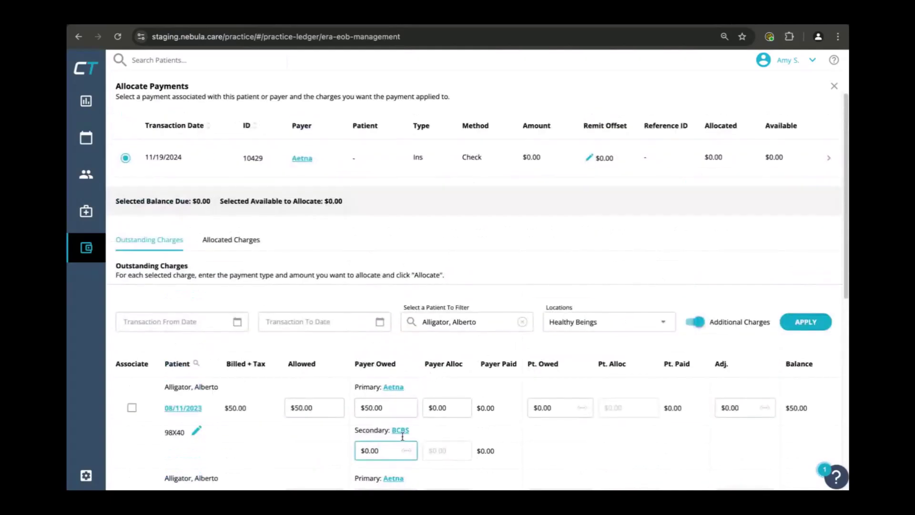
pyautogui.click(833, 90)
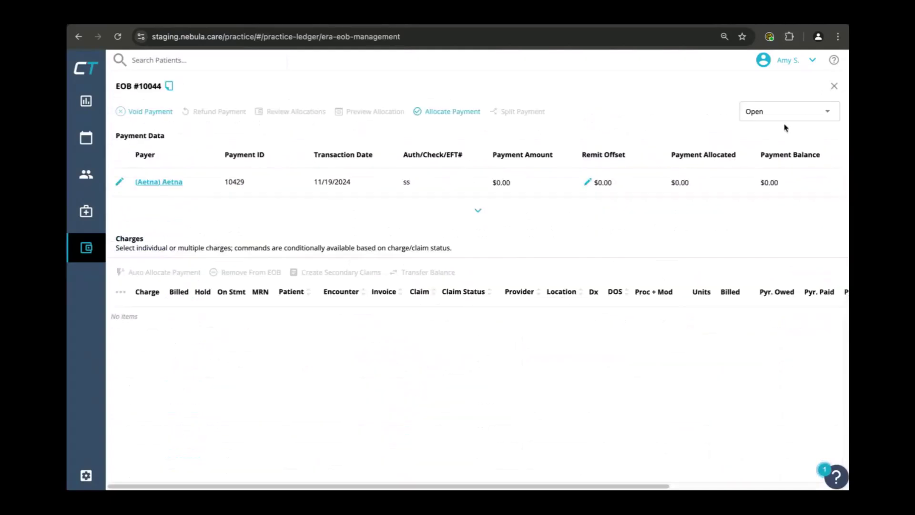
pyautogui.click(834, 92)
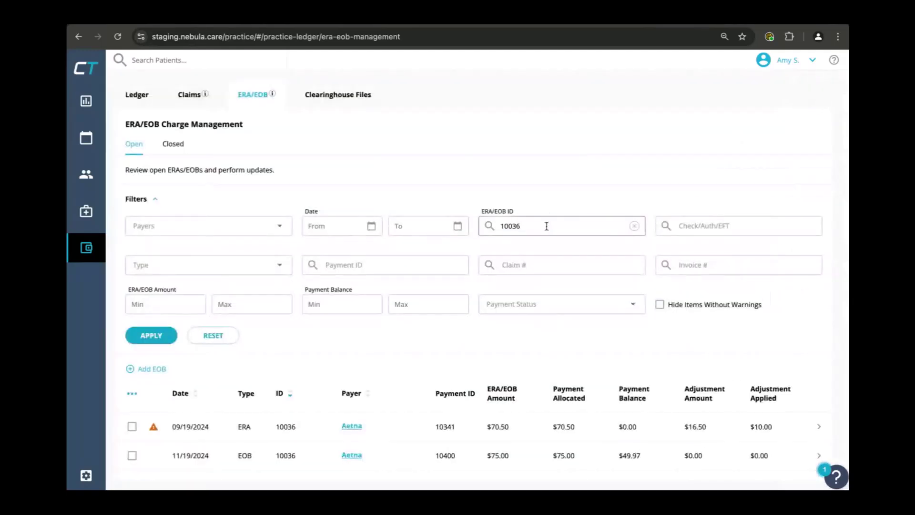
# Filter the open ERAs/EOBs by ERA/EOB ID 10040 and open the Anthem EOB.
pyautogui.moveTo(545, 225); pyautogui.dragTo(488, 222)
pyautogui.write('1')
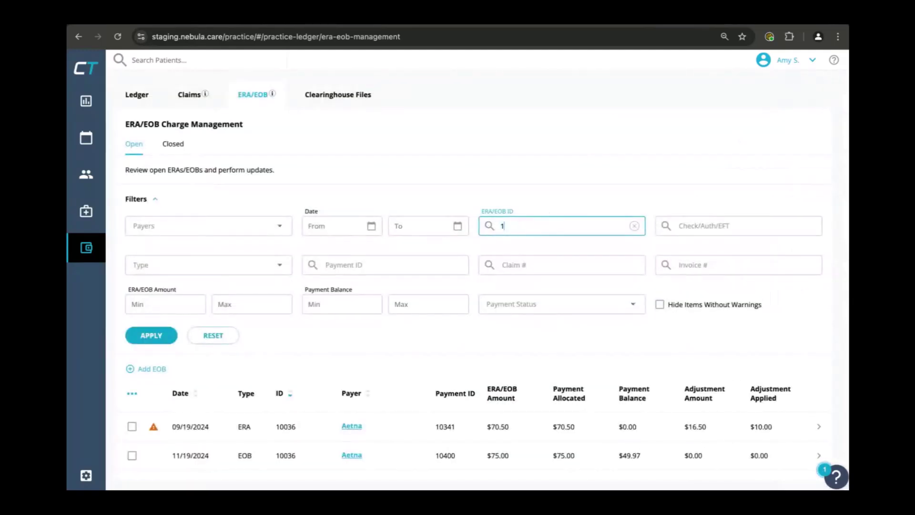
pyautogui.write('0040')
pyautogui.click(151, 335)
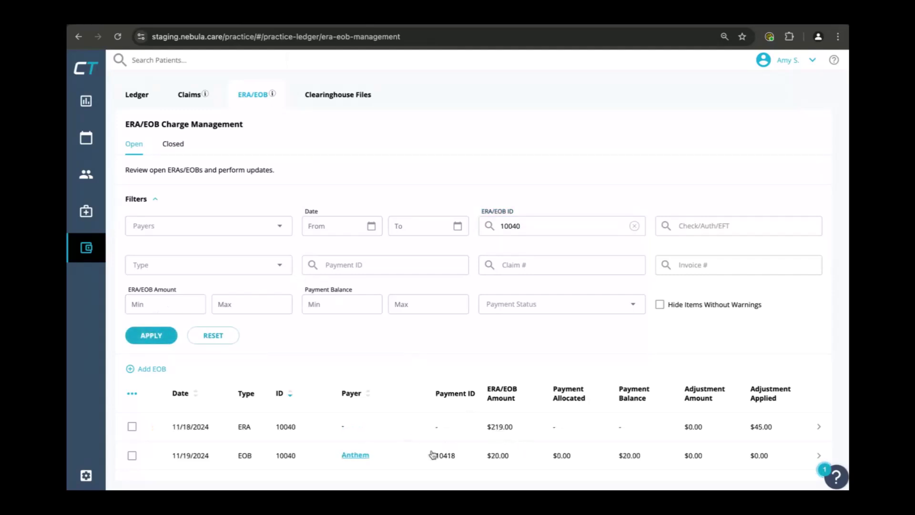
pyautogui.click(512, 462)
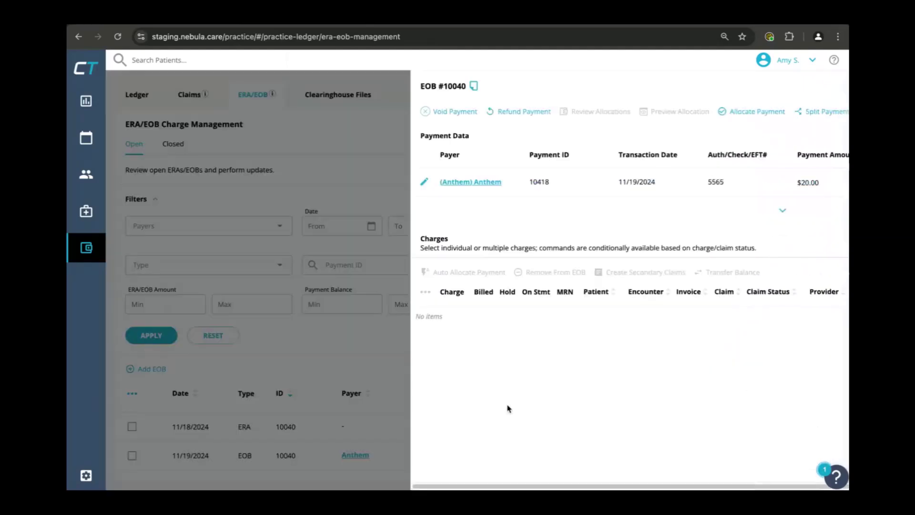
# Open payment allocation for the Anthem EOB, view its outstanding 05/08/2024 charge, and switch to the presentation slides.
pyautogui.click(453, 111)
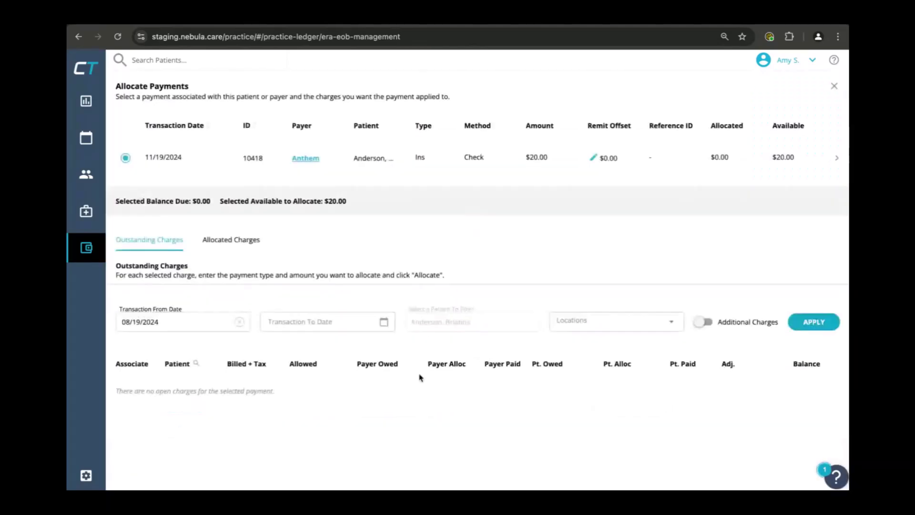
pyautogui.scroll(-2, 437, 384)
pyautogui.scroll(-1, 446, 388)
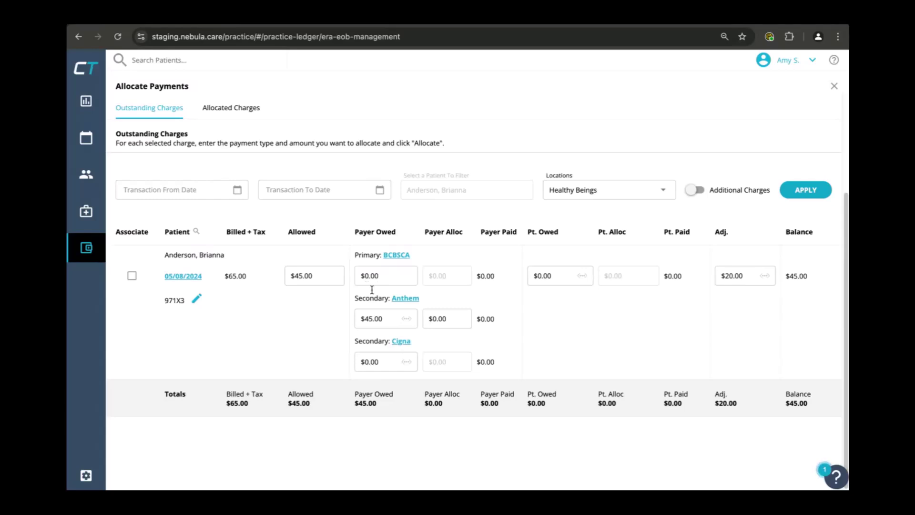
pyautogui.hotkey('ctrl', 'Left')
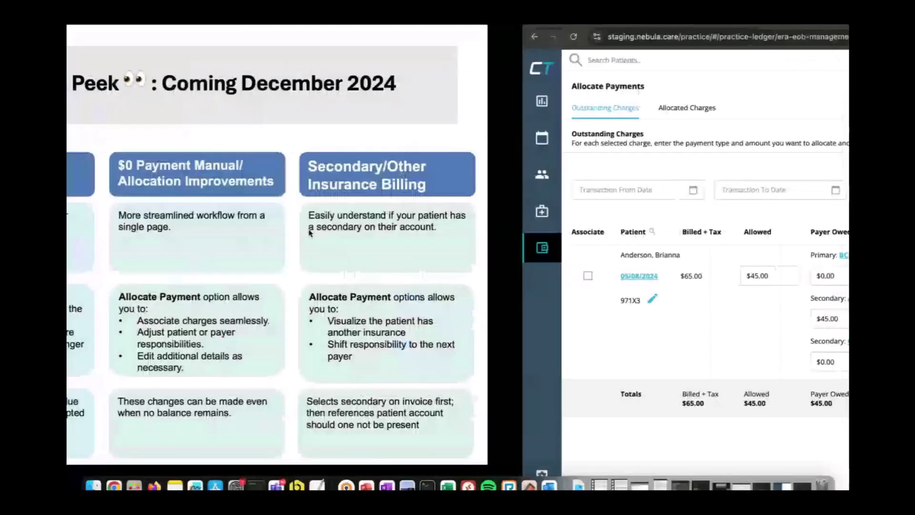
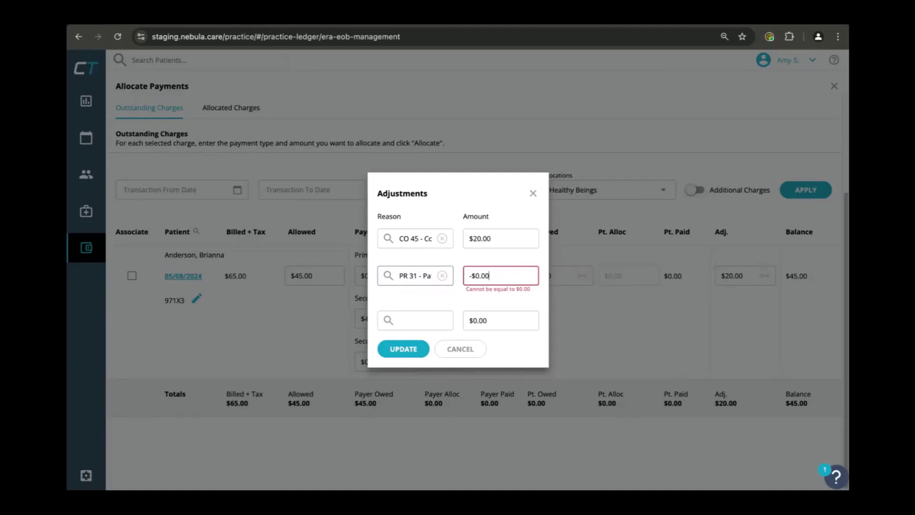
# Set the PR 31 adjustment on the 05/08/2024 971X3 charge to -$40.00 and update the adjustments.
pyautogui.write('45.')
pyautogui.write('0')
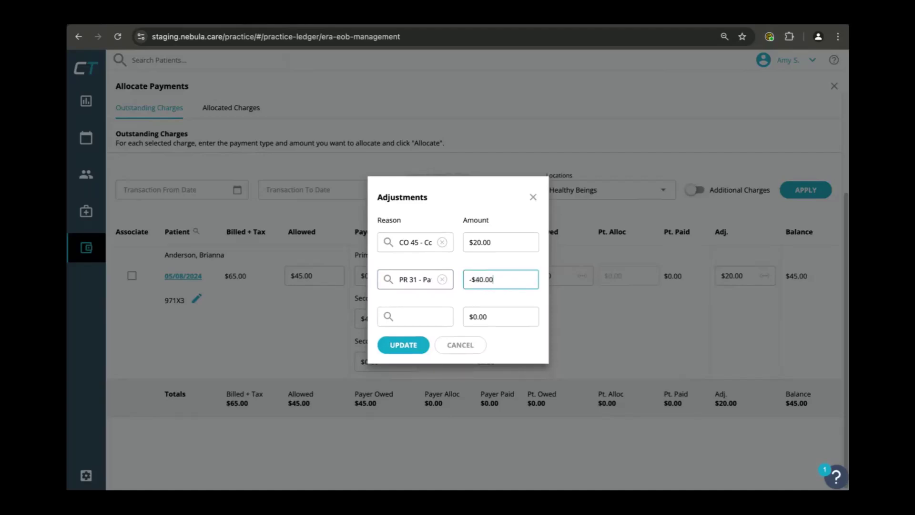
pyautogui.click(422, 342)
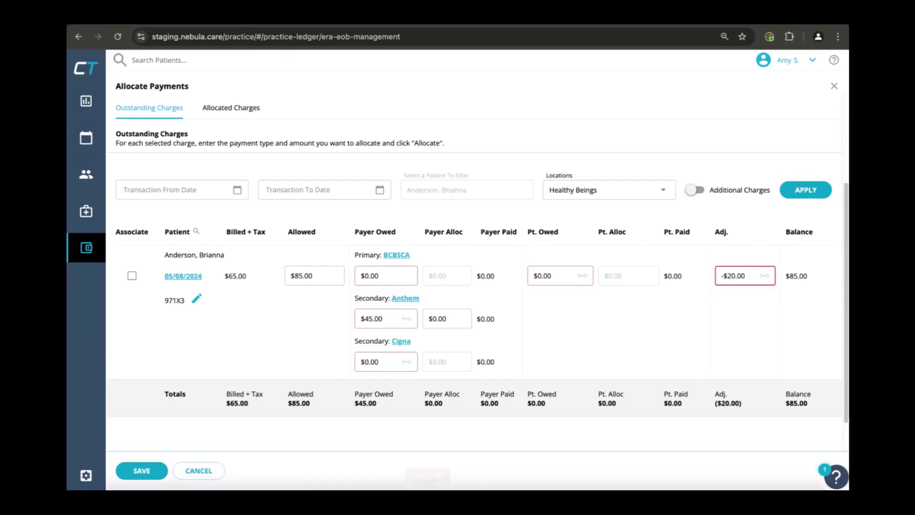
# Leave the allocation page and discard the unsaved adjustment changes to return to EOB #10040.
pyautogui.click(836, 86)
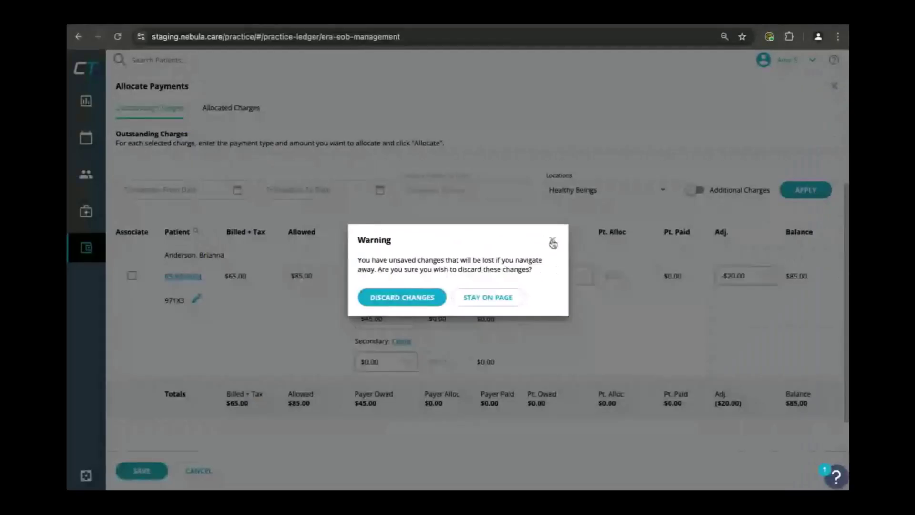
pyautogui.click(546, 240)
pyautogui.click(832, 87)
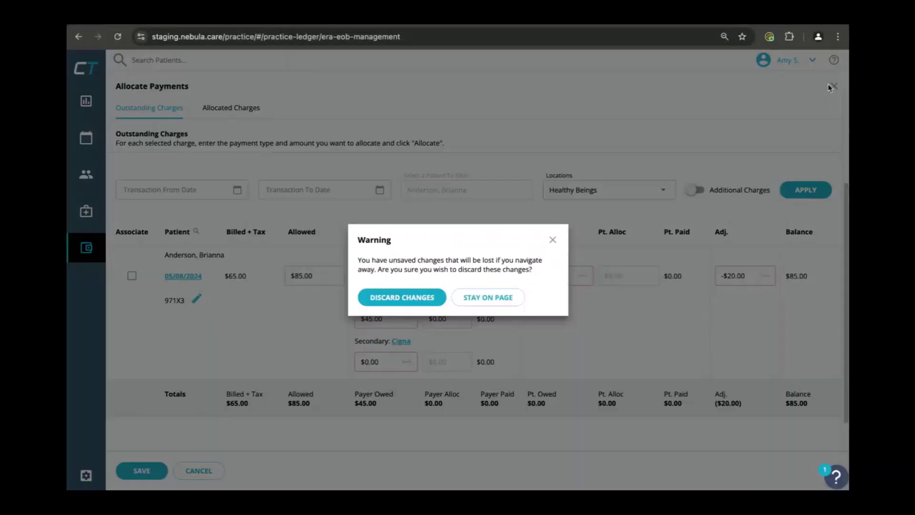
pyautogui.click(390, 300)
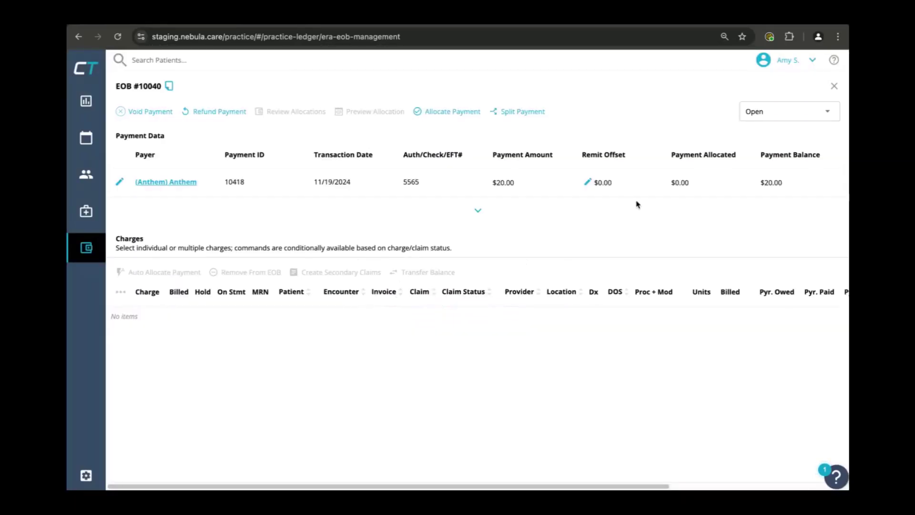
# Examine the available remit offset reasons for the Anthem payment and cancel without adding an offset.
pyautogui.click(588, 182)
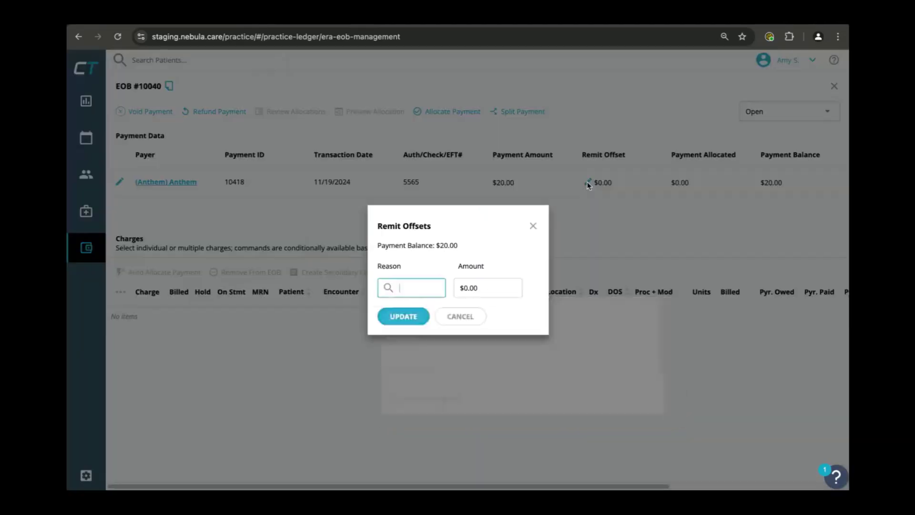
pyautogui.scroll(-2, 495, 337)
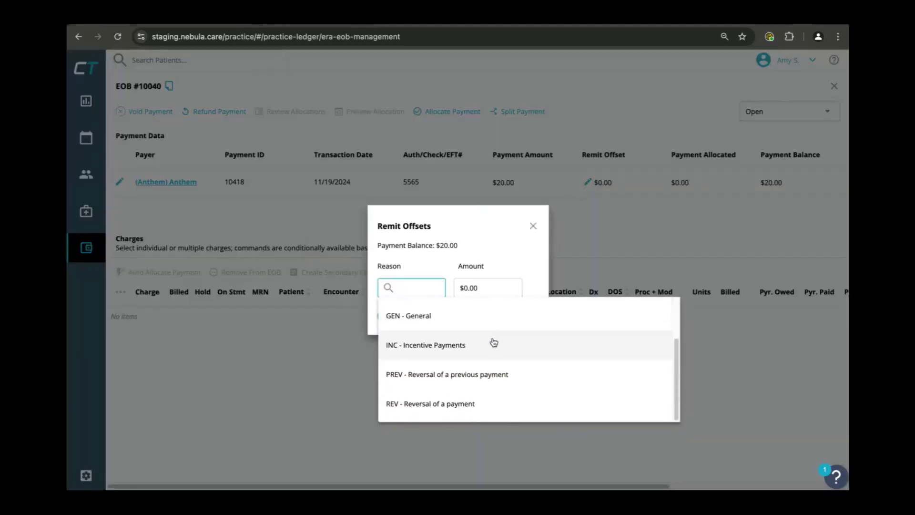
pyautogui.scroll(1, 429, 315)
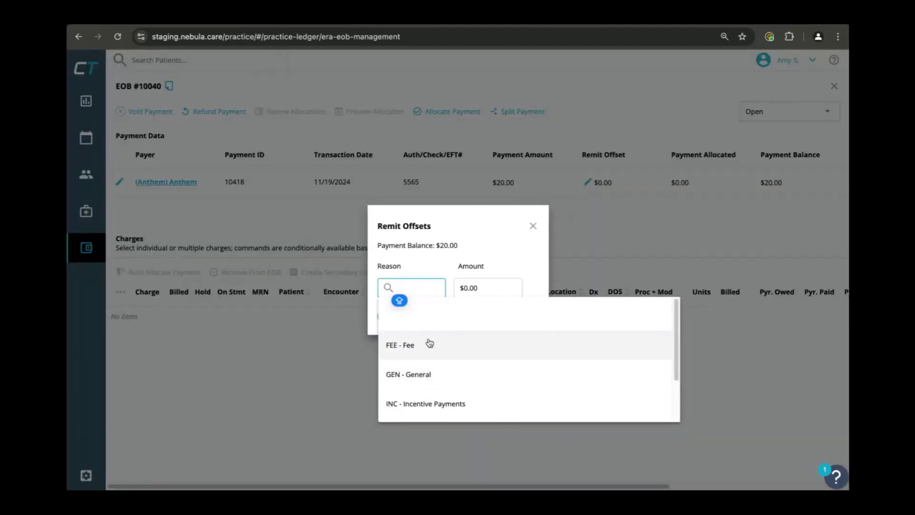
pyautogui.scroll(-1, 430, 346)
pyautogui.click(313, 389)
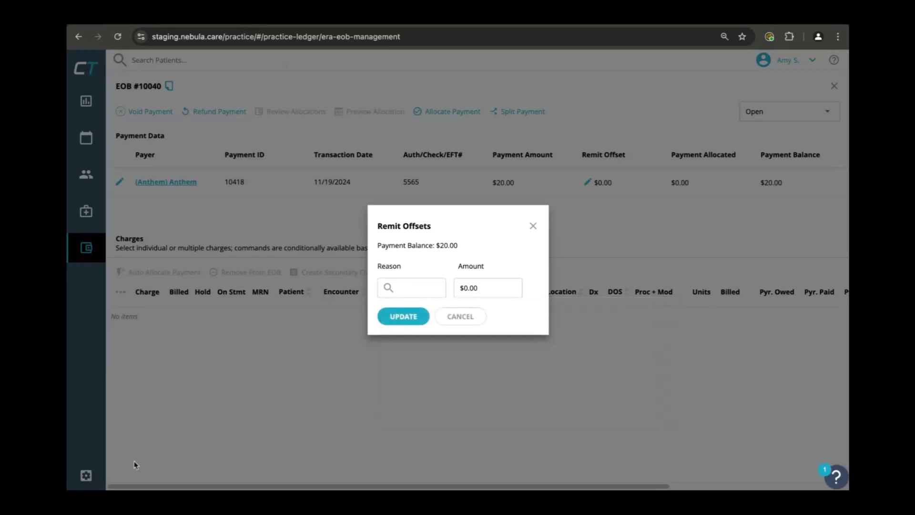
pyautogui.click(450, 318)
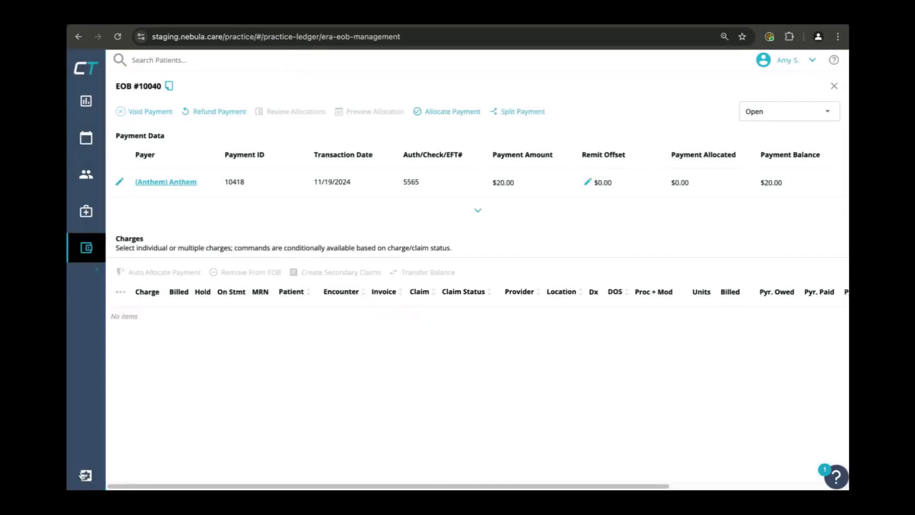
# Open the practice's billing code settings and show the remit offset codes.
pyautogui.click(86, 476)
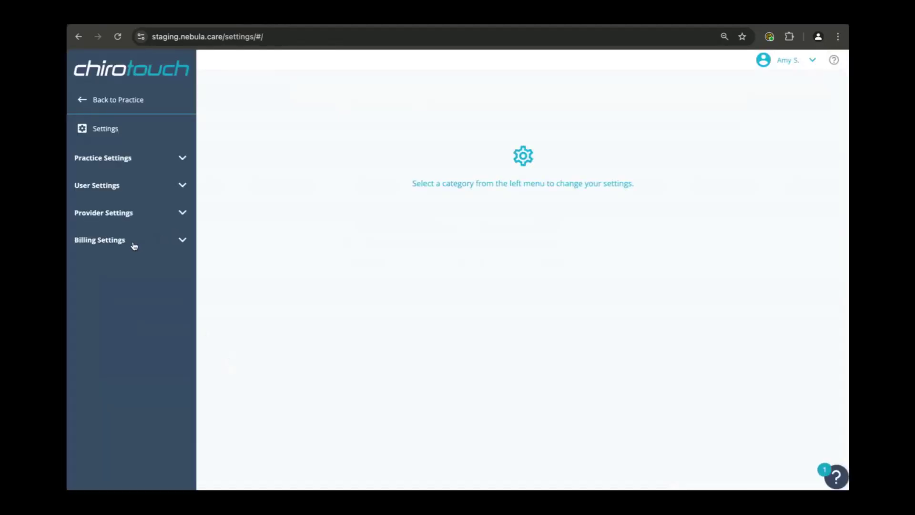
pyautogui.click(133, 244)
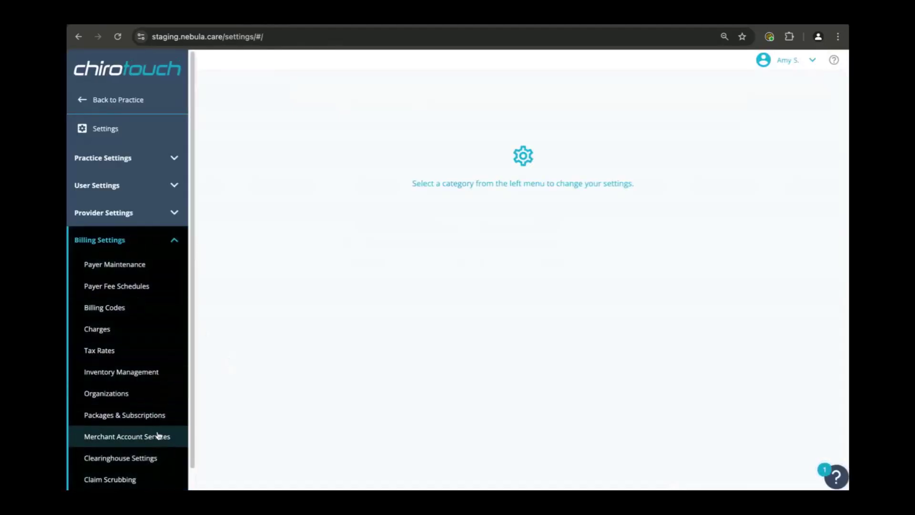
pyautogui.scroll(-1, 158, 435)
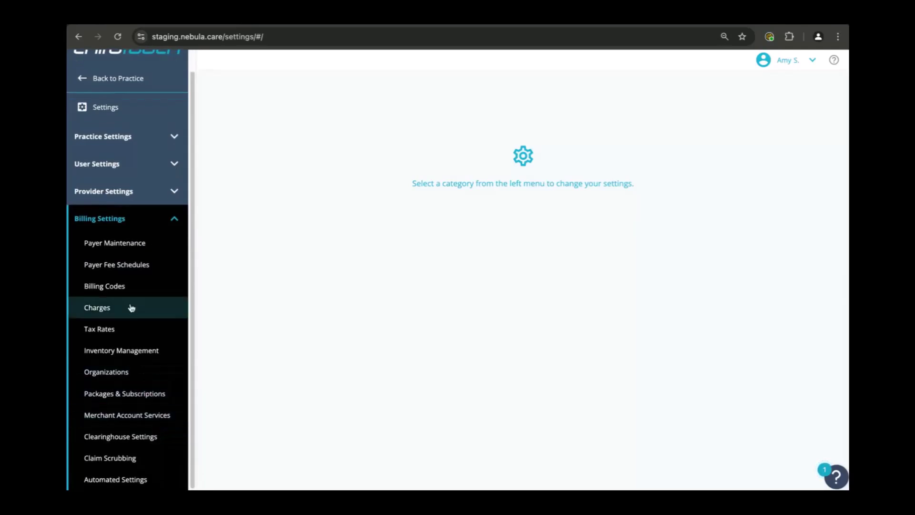
pyautogui.click(135, 287)
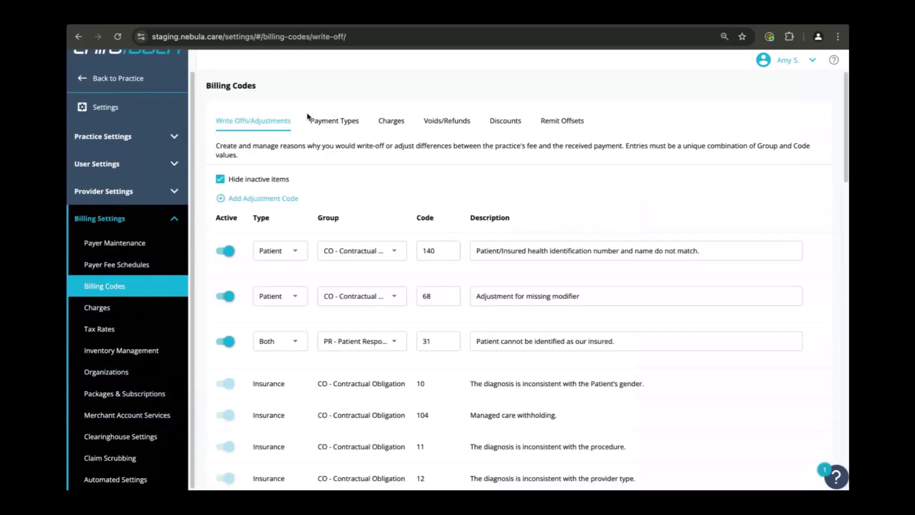
pyautogui.click(568, 122)
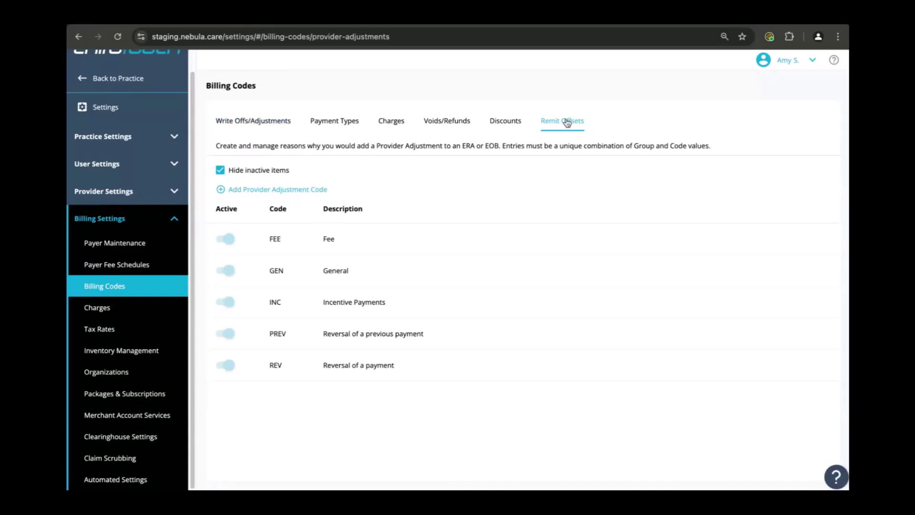
# Add a provider adjustment code INT with the description INTEREST and save the remit offset codes.
pyautogui.click(241, 189)
pyautogui.click(292, 243)
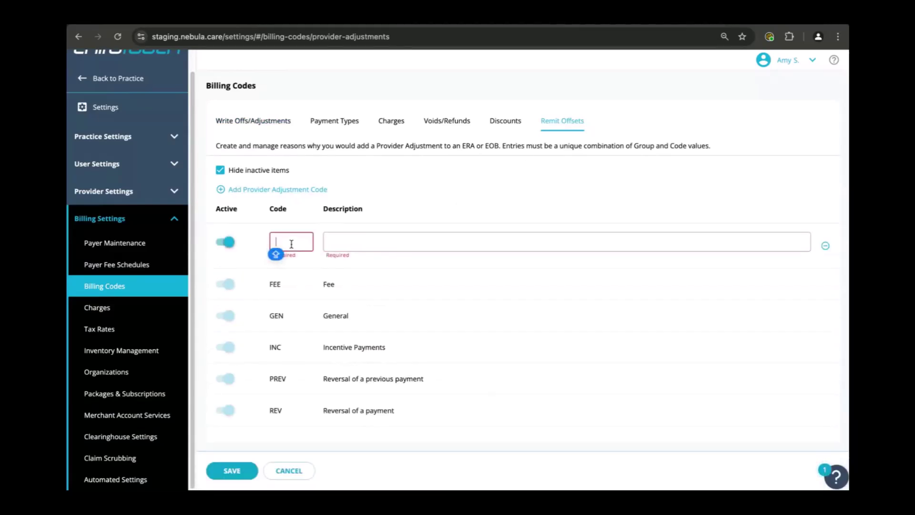
pyautogui.write('INT')
pyautogui.click(364, 243)
pyautogui.write('INTERE')
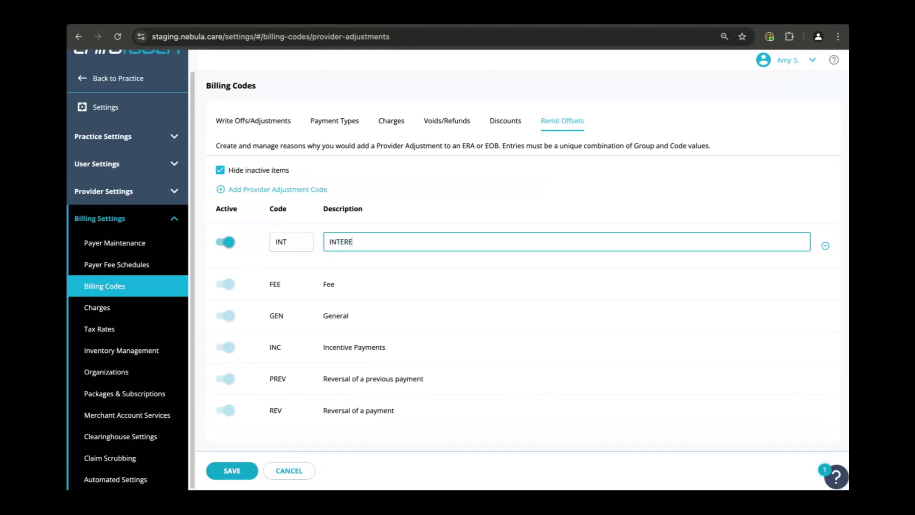
pyautogui.write('ST')
pyautogui.click(230, 471)
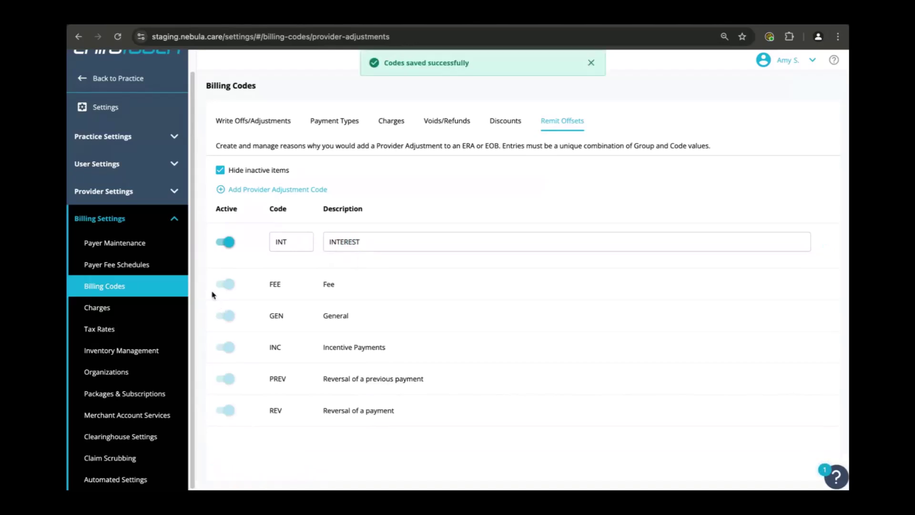
# Return to the practice ledger's open ERA/EOB list and open Cigna ERA #10014.
pyautogui.click(97, 82)
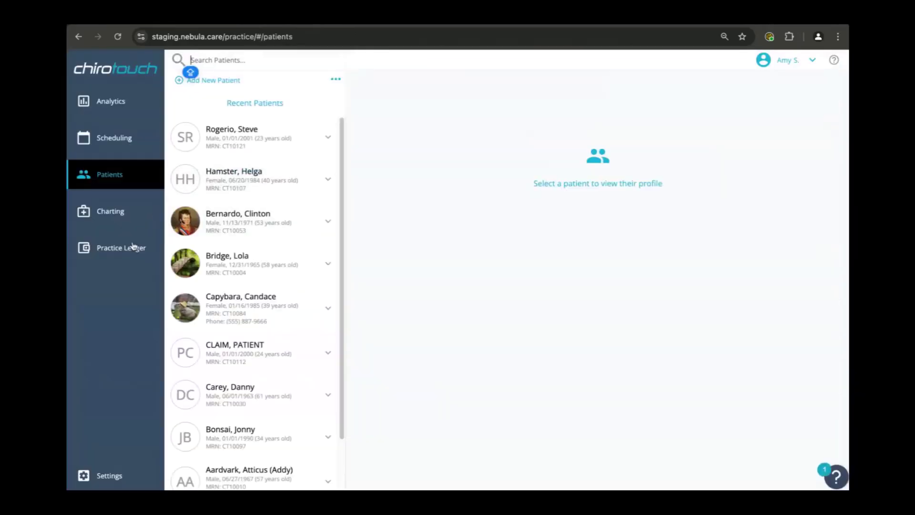
pyautogui.click(135, 247)
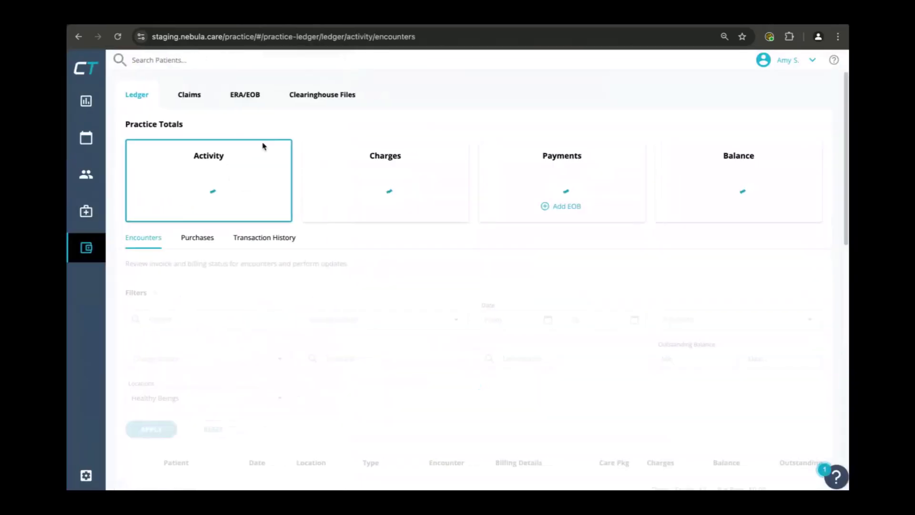
pyautogui.click(243, 95)
pyautogui.scroll(-5, 401, 309)
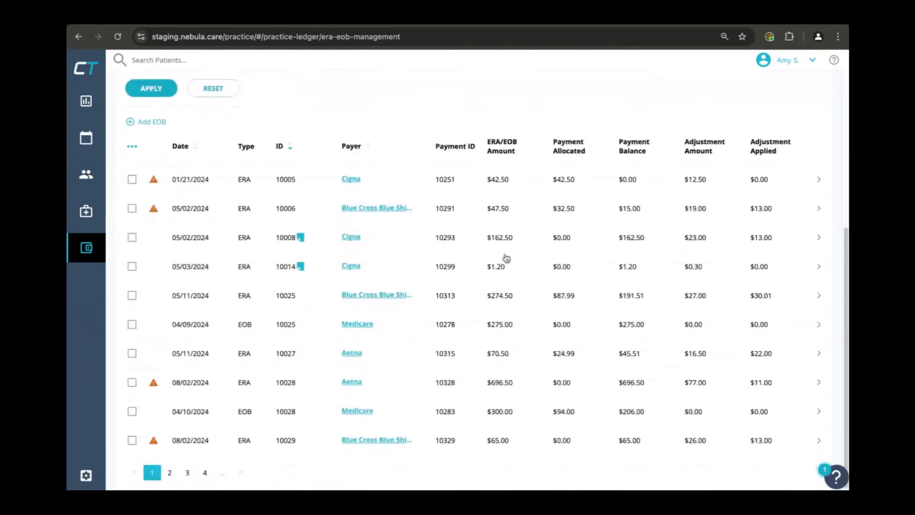
pyautogui.click(543, 275)
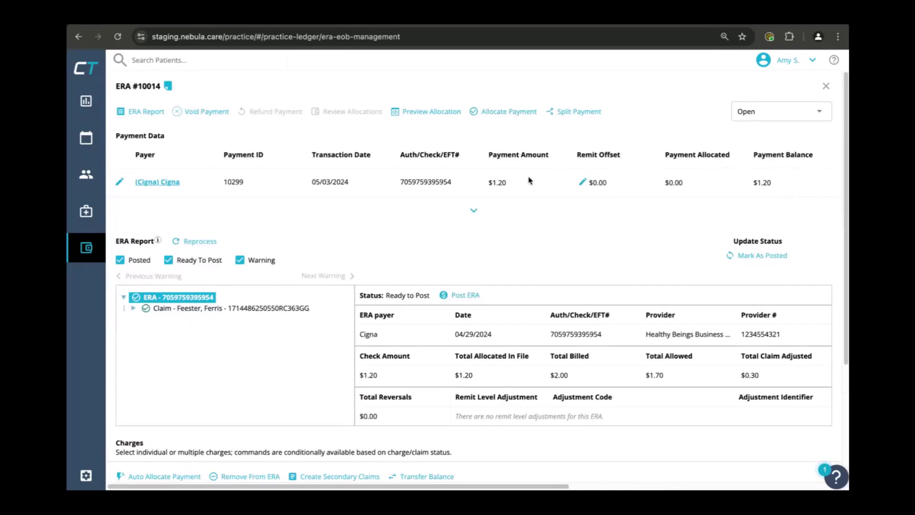
# Apply a remit offset of -$1.20 with reason INT - INTEREST to the Cigna payment and close the ERA.
pyautogui.click(583, 184)
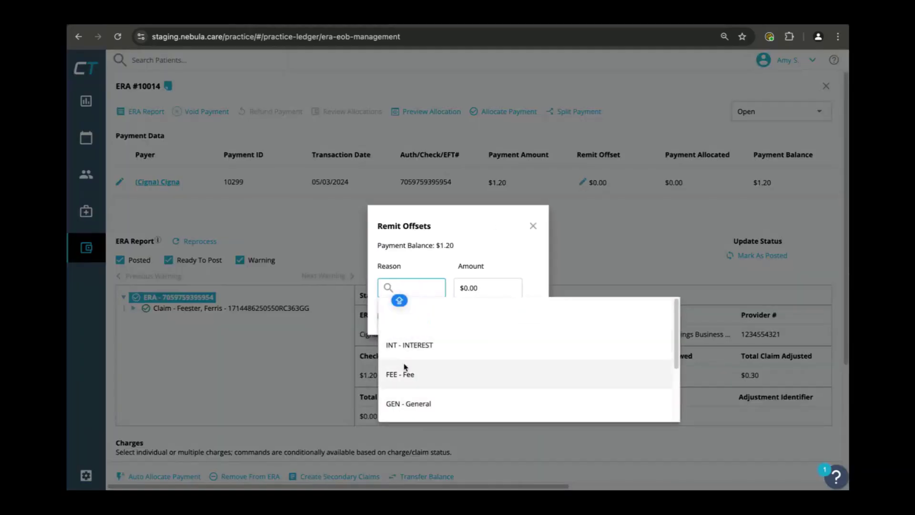
pyautogui.click(419, 346)
pyautogui.click(479, 264)
pyautogui.write('120')
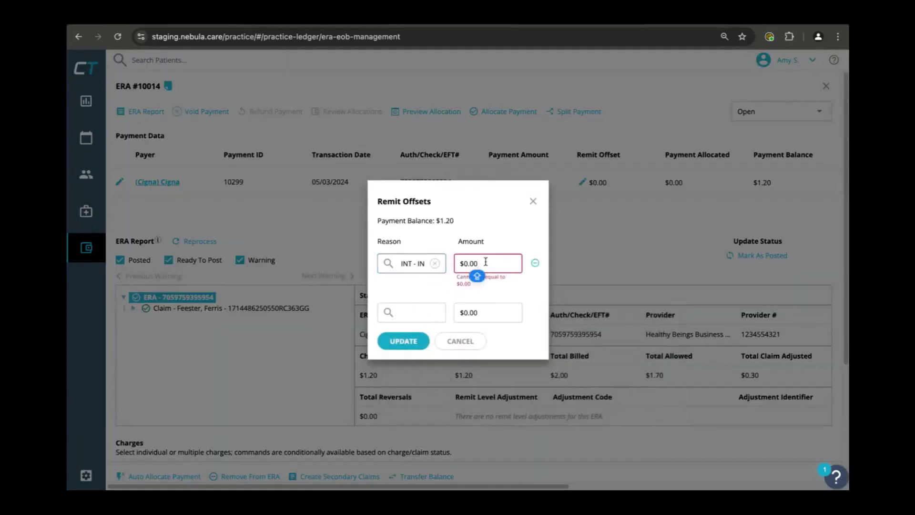
pyautogui.click(419, 336)
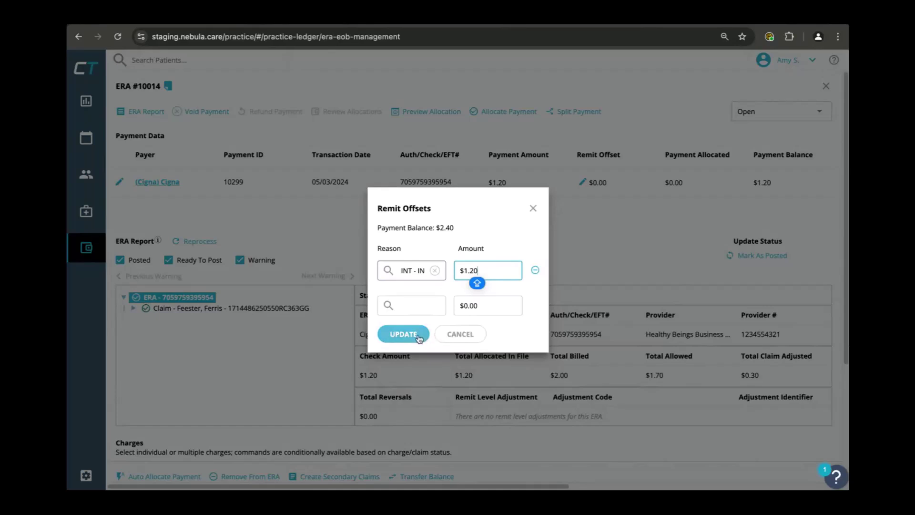
pyautogui.write('-')
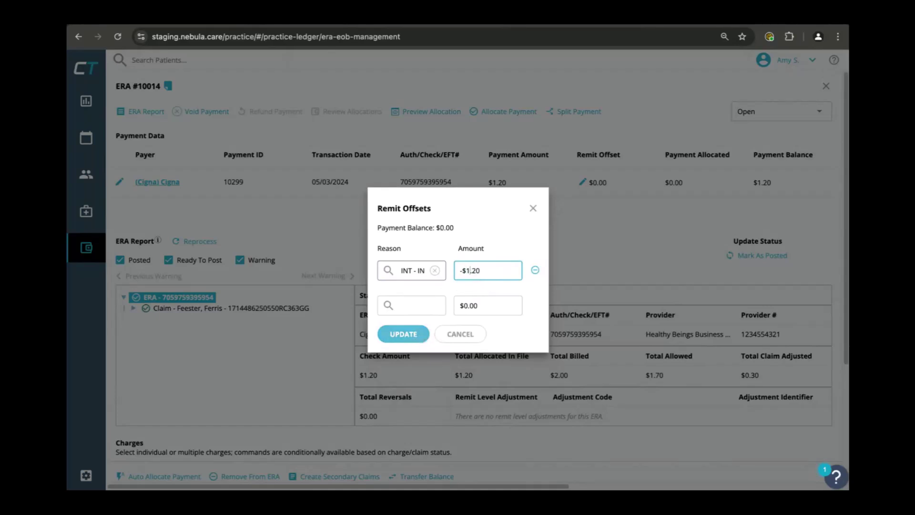
pyautogui.click(412, 335)
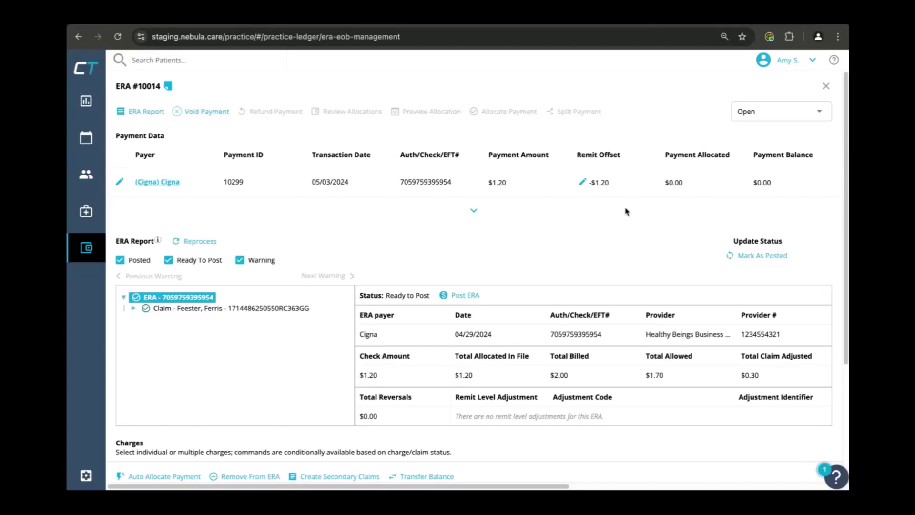
pyautogui.click(827, 89)
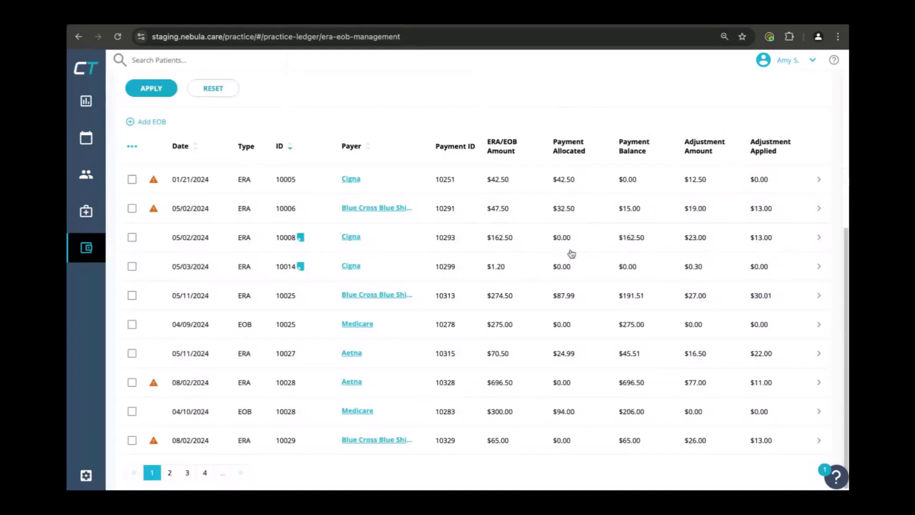
# Open the payments in the ledger of the second recent patient, view the new payment options and close them without adding one.
pyautogui.scroll(5, 741, 213)
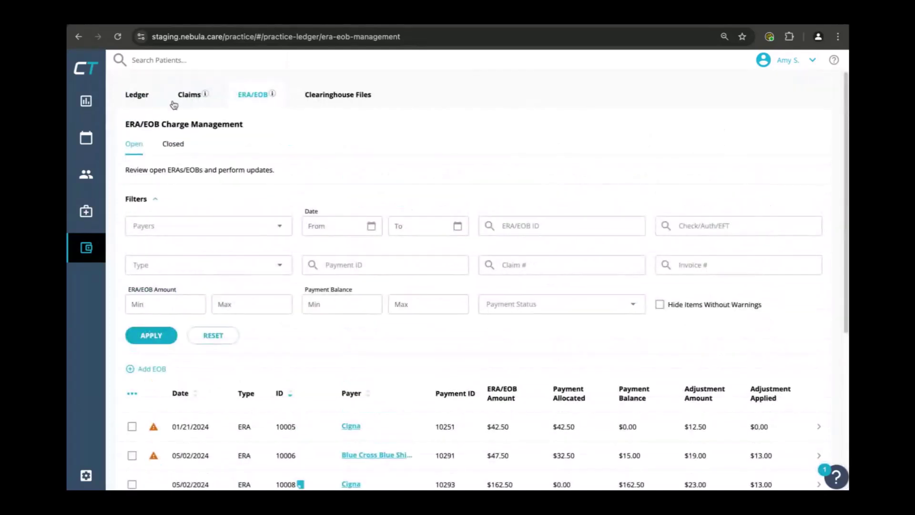
pyautogui.click(125, 97)
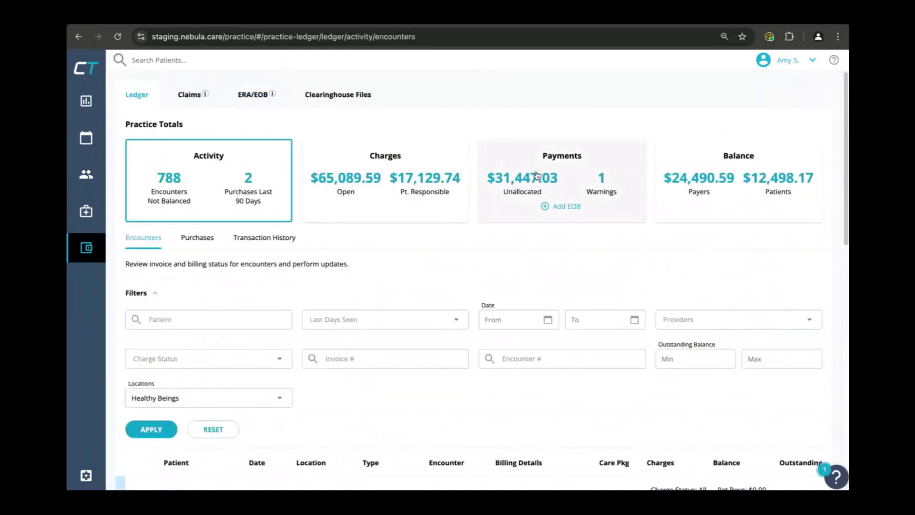
pyautogui.click(98, 185)
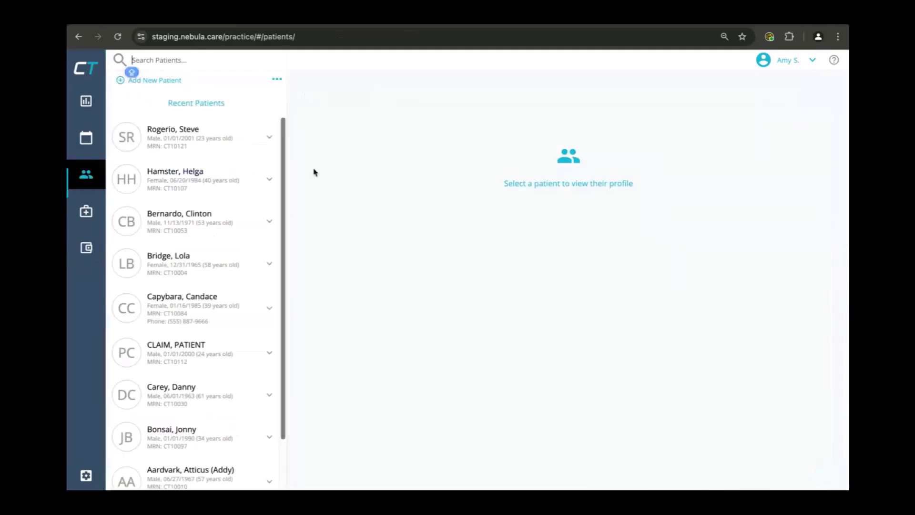
pyautogui.click(179, 185)
pyautogui.click(584, 167)
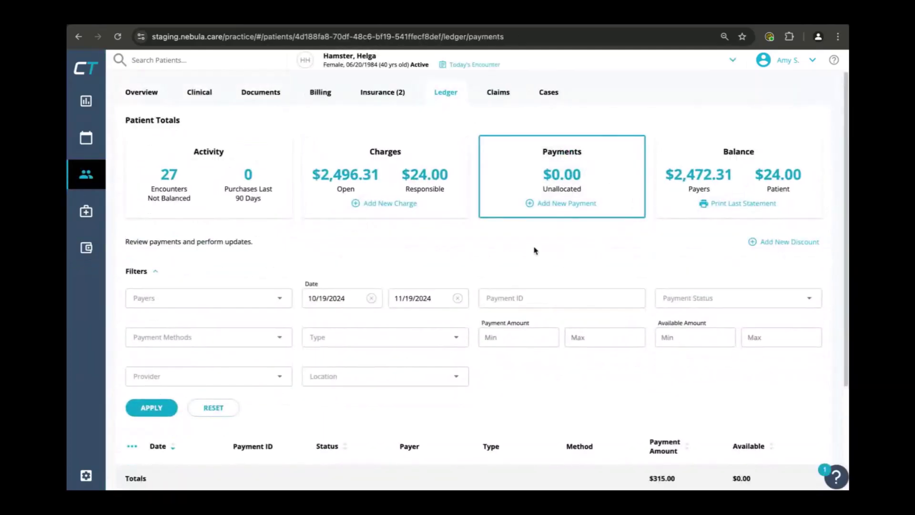
pyautogui.click(575, 209)
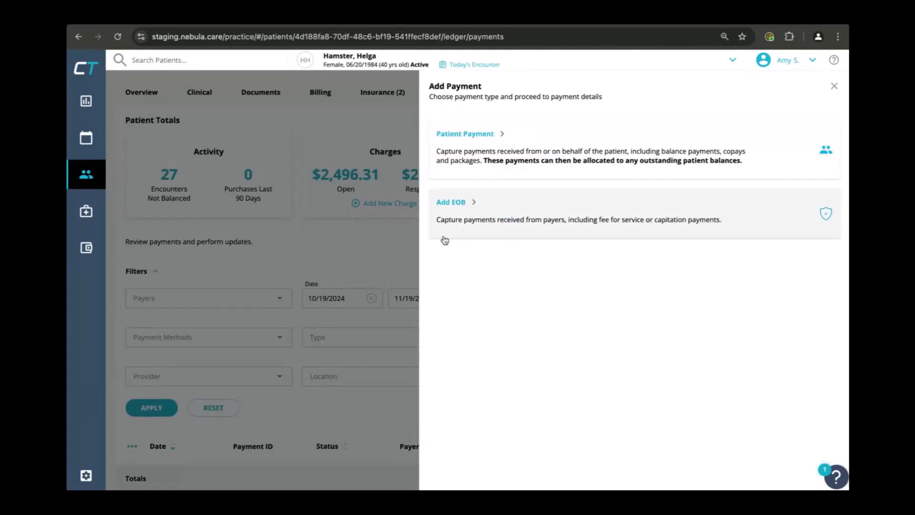
pyautogui.click(416, 238)
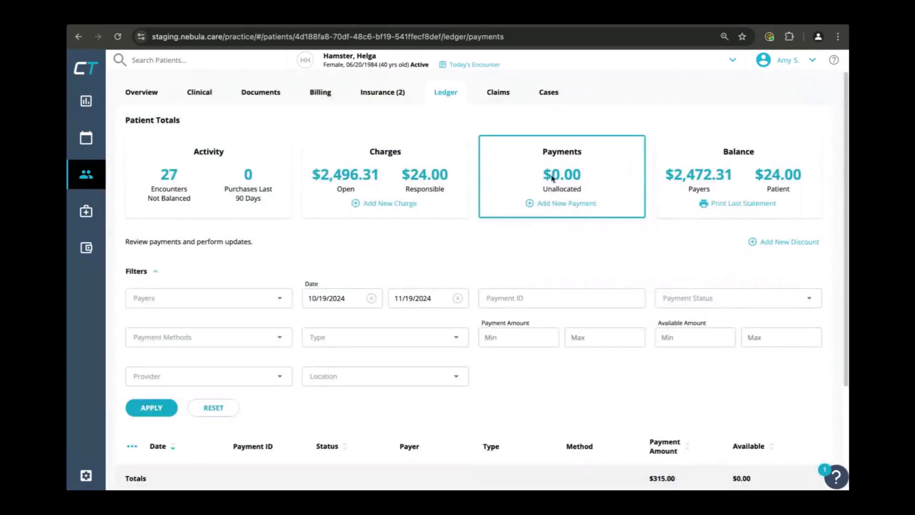
# Review the encounters and payments lists in the practice ledger.
pyautogui.click(87, 248)
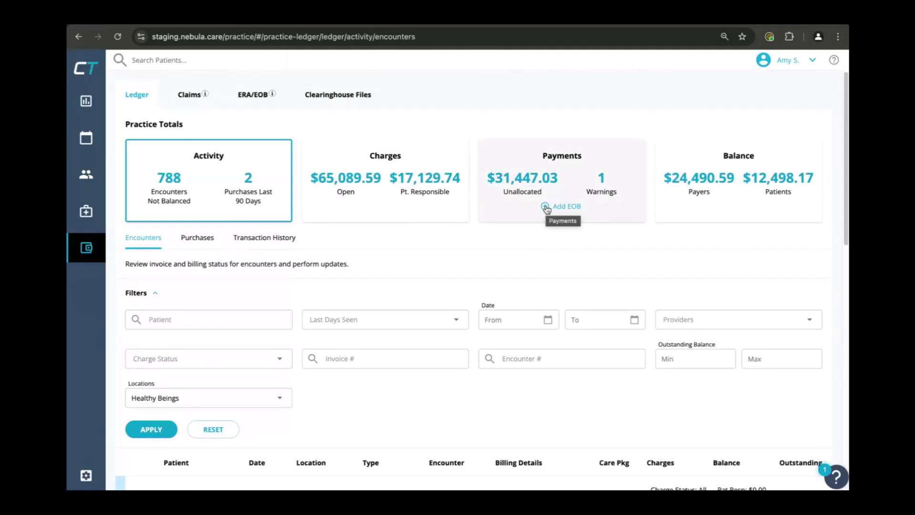
pyautogui.scroll(-7, 696, 350)
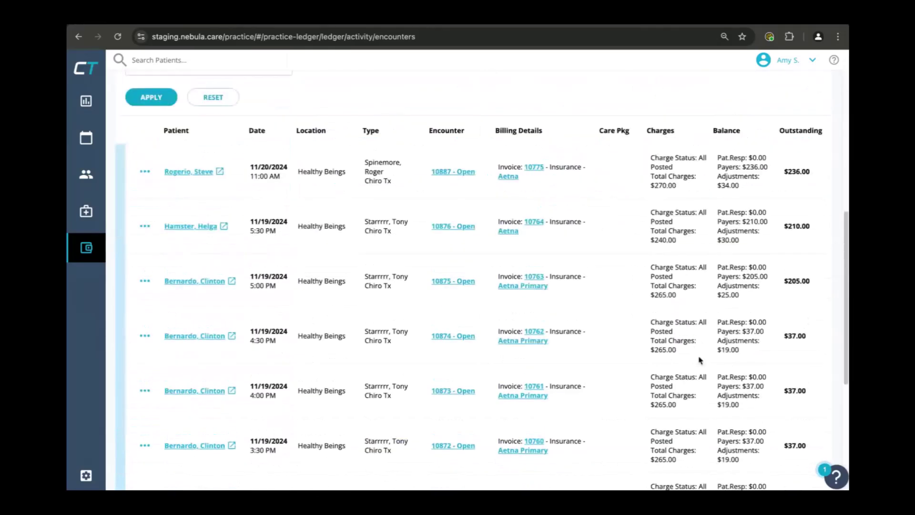
pyautogui.scroll(6, 700, 361)
pyautogui.click(591, 131)
pyautogui.scroll(-3, 715, 390)
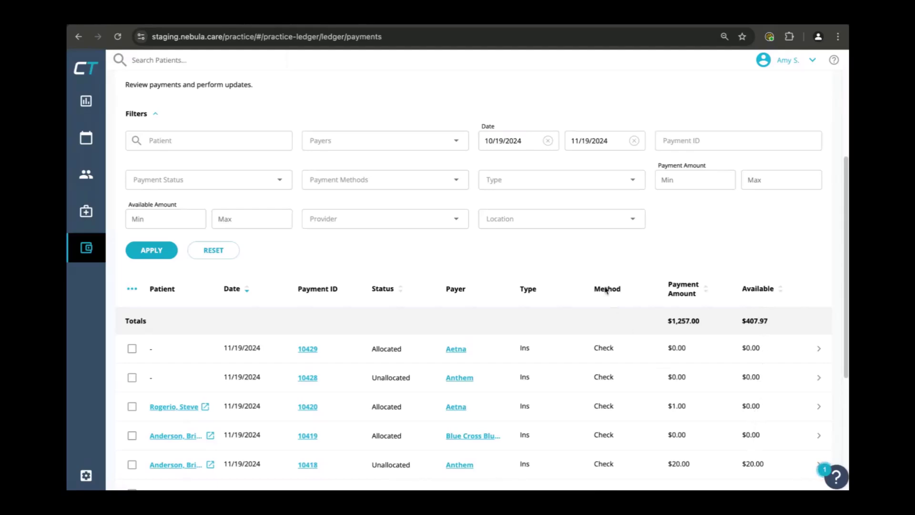
pyautogui.scroll(1, 571, 276)
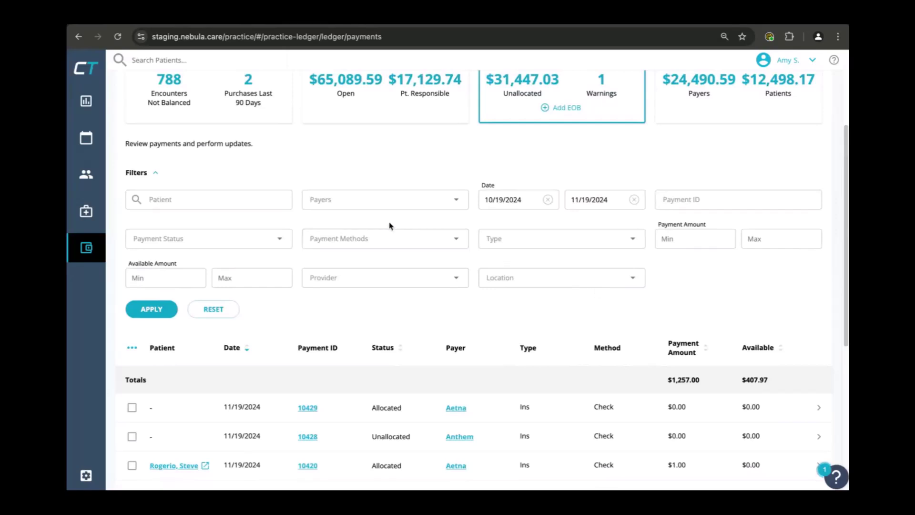
pyautogui.scroll(2, 370, 227)
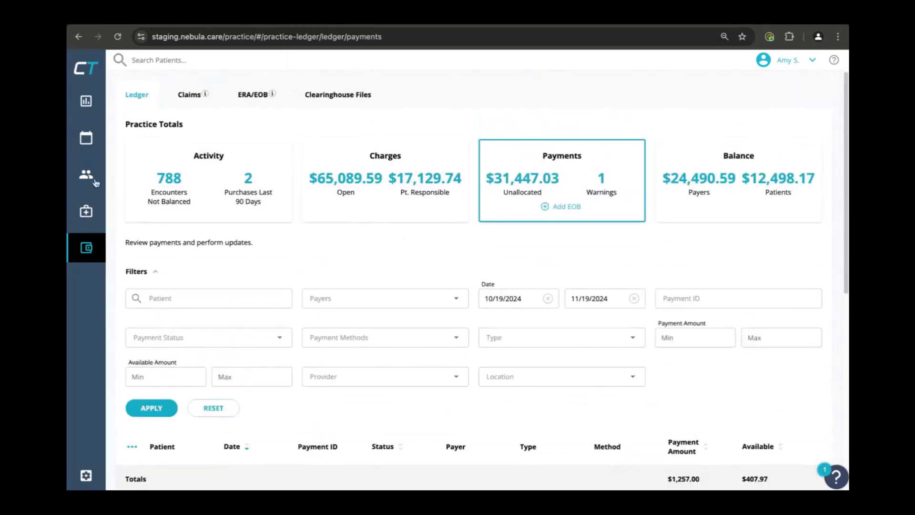
# Filter the open ERAs and EOBs by ID 10084, then open the Aetna ERA and select its claim.
pyautogui.click(84, 209)
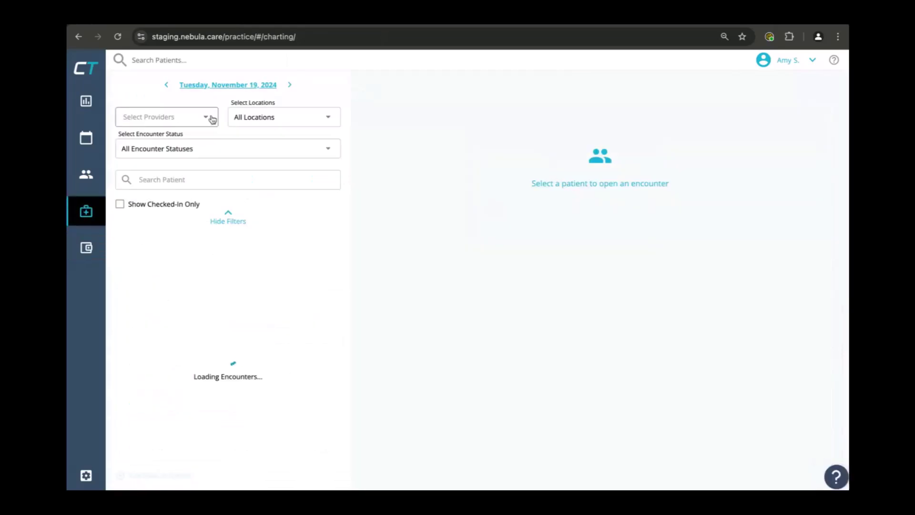
pyautogui.click(85, 248)
pyautogui.click(242, 95)
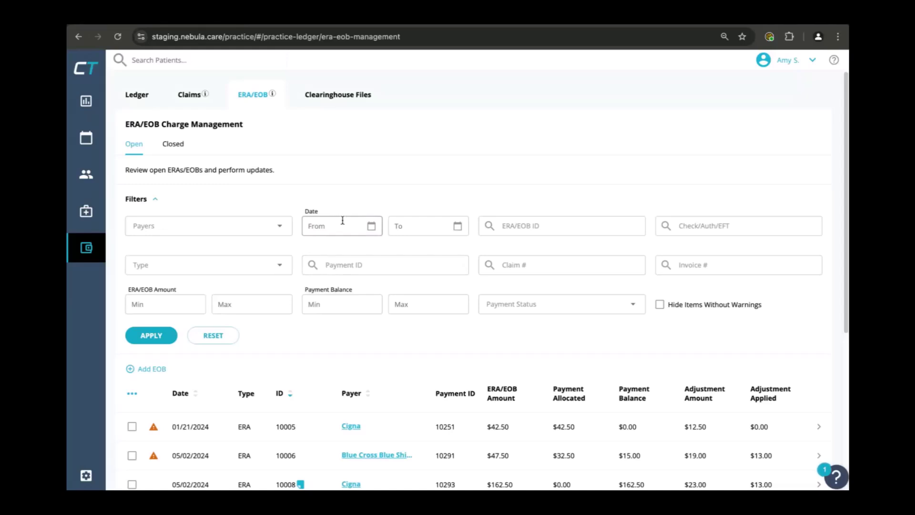
pyautogui.click(531, 226)
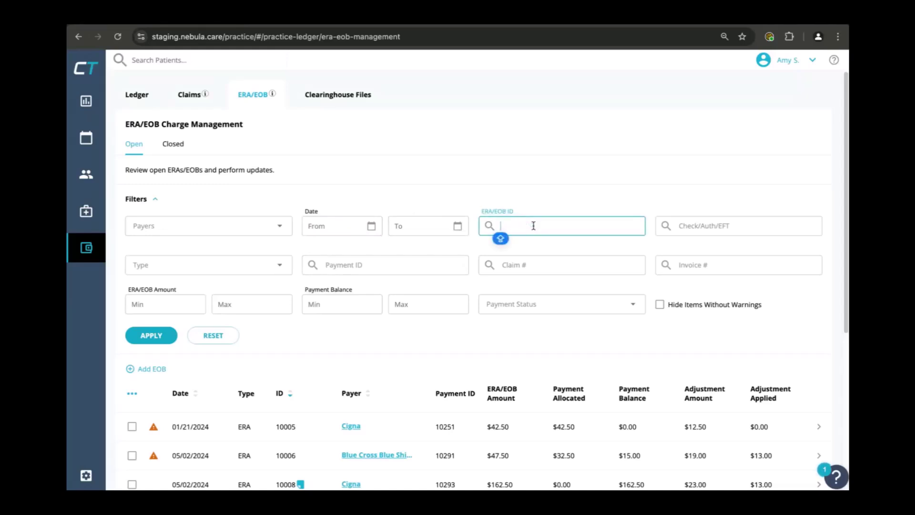
pyautogui.write('10084')
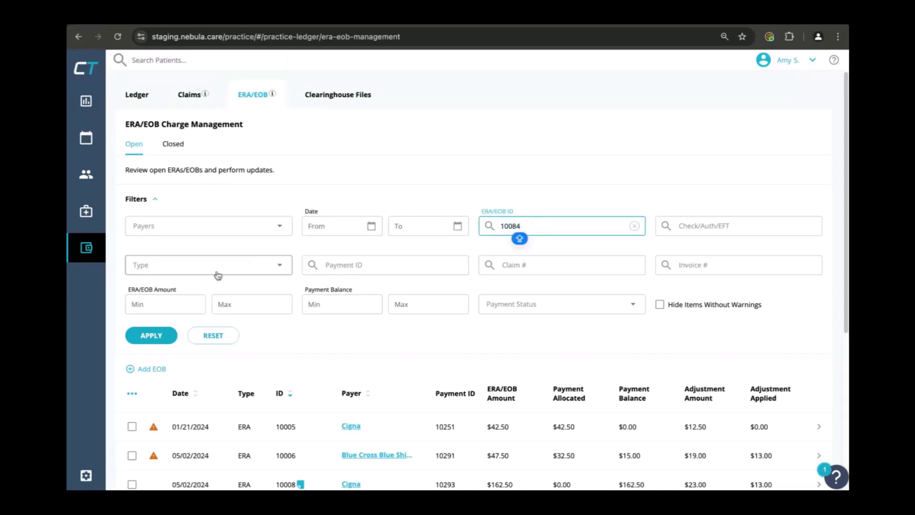
pyautogui.click(150, 335)
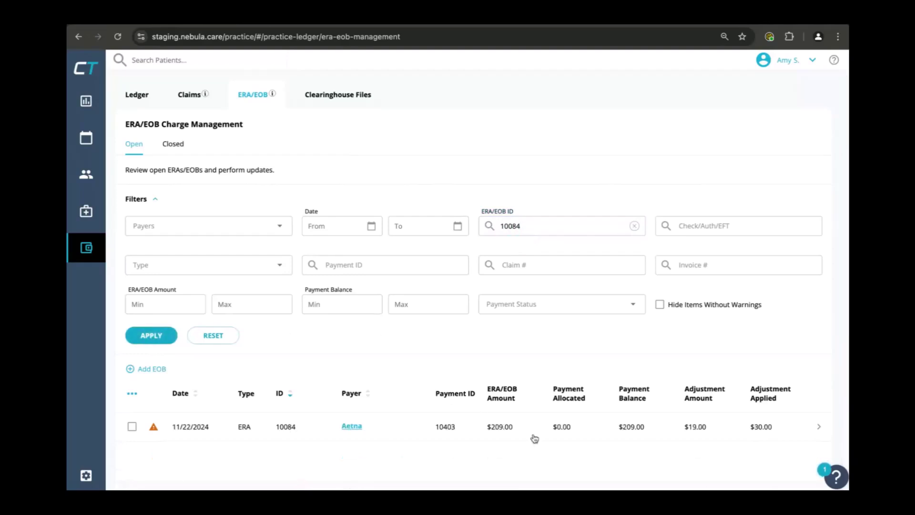
pyautogui.click(532, 435)
pyautogui.click(233, 308)
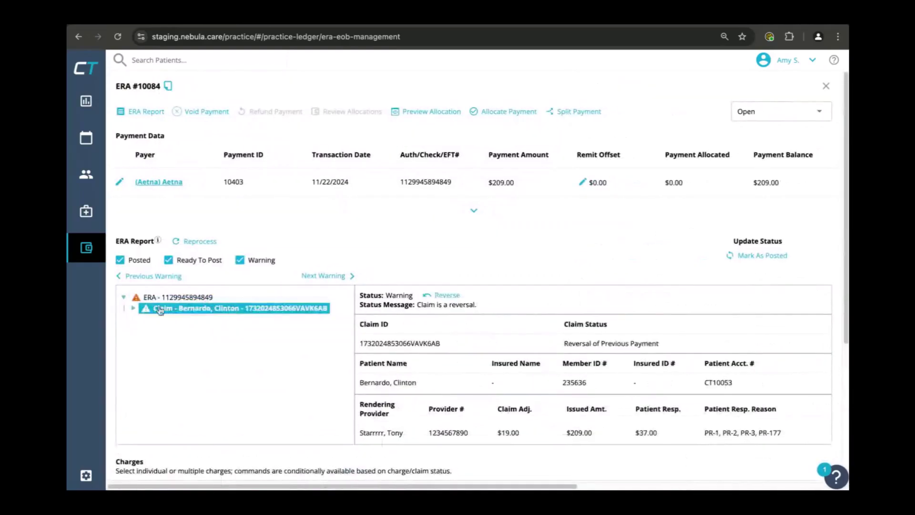
# Expand the claim's service lines, view the payments that can be reversed for it, and close the reversal without saving.
pyautogui.click(133, 311)
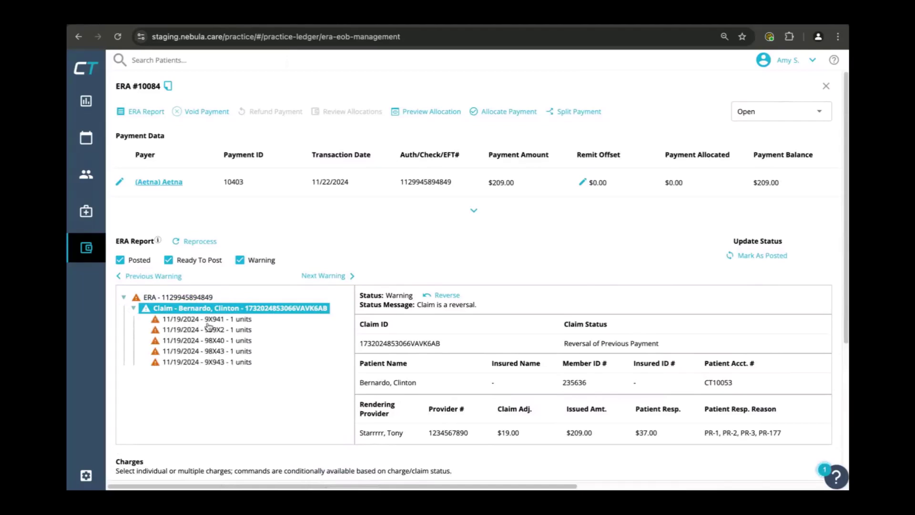
pyautogui.click(444, 296)
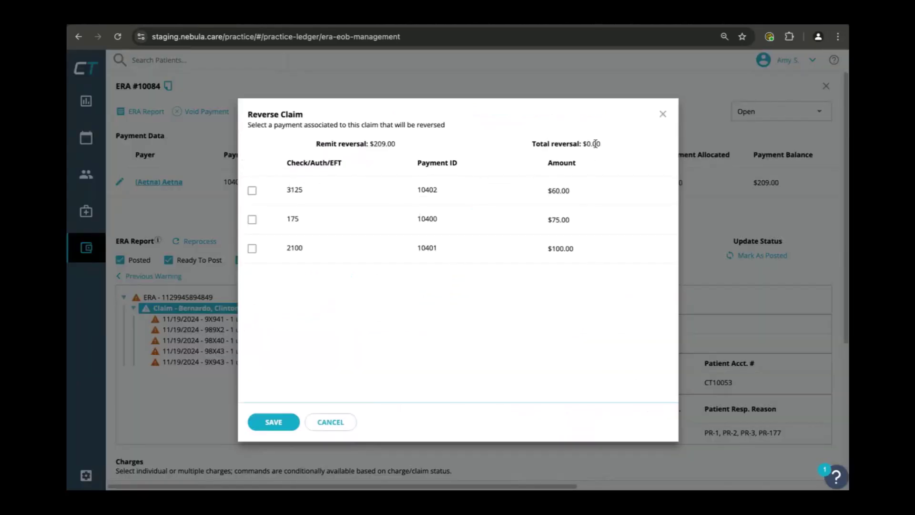
pyautogui.click(663, 114)
# Reverse the claim against only the $100.00 payment, accept a remainder remit offset for the shortfall, and mark the claim as posted.
pyautogui.click(453, 295)
pyautogui.moveTo(397, 146); pyautogui.dragTo(349, 145)
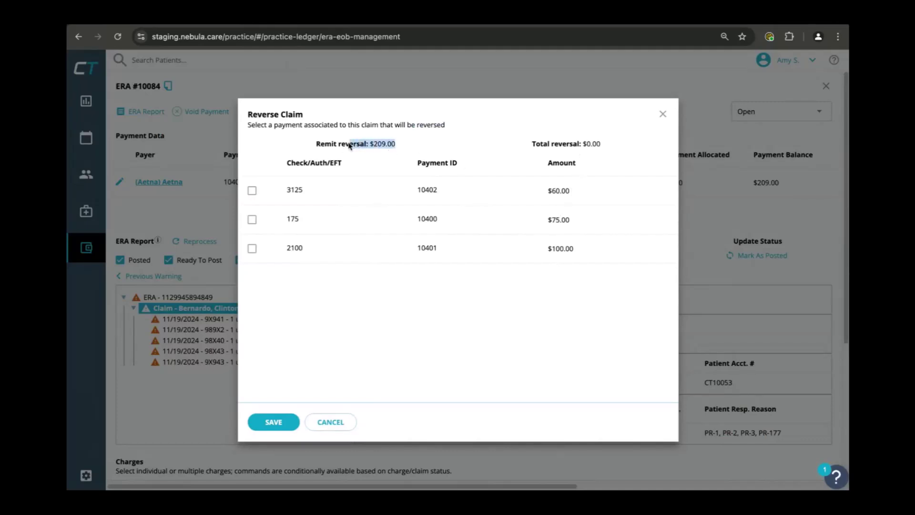
pyautogui.click(324, 274)
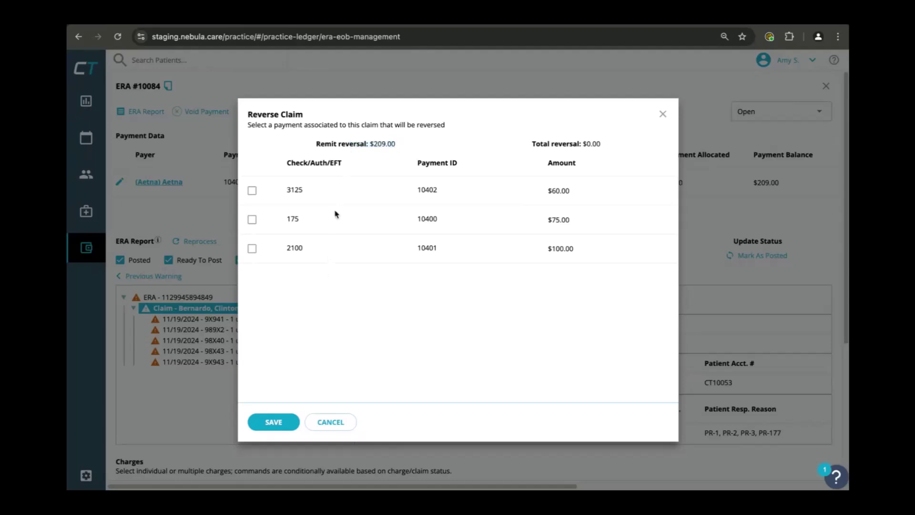
pyautogui.click(252, 248)
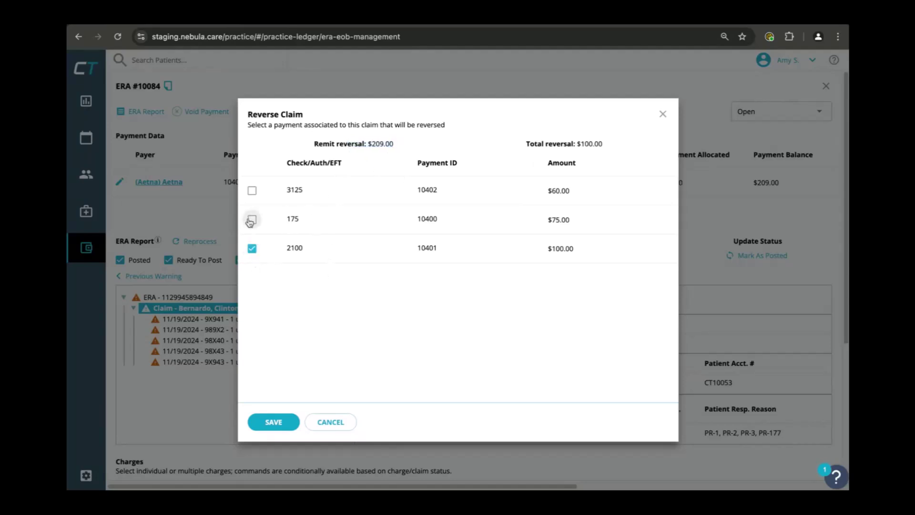
pyautogui.click(252, 219)
pyautogui.click(251, 191)
pyautogui.click(252, 191)
pyautogui.click(252, 220)
pyautogui.click(294, 424)
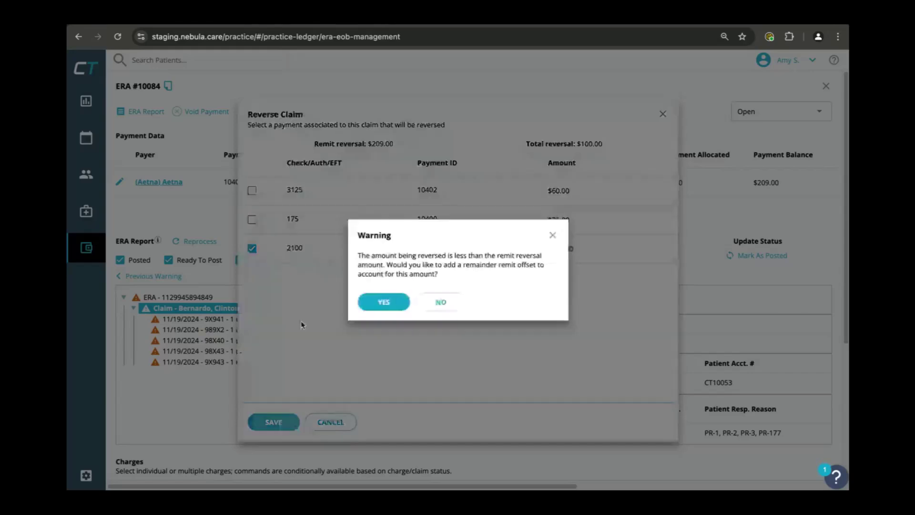
pyautogui.click(389, 302)
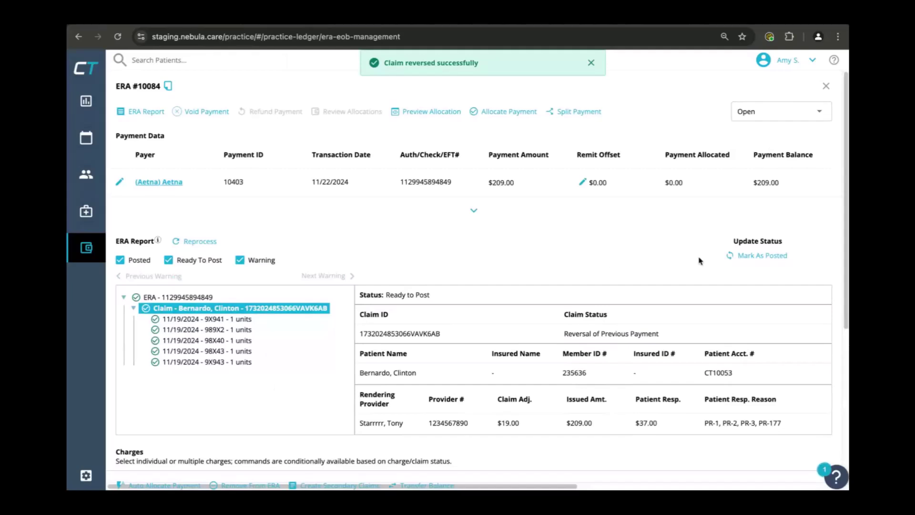
pyautogui.click(746, 259)
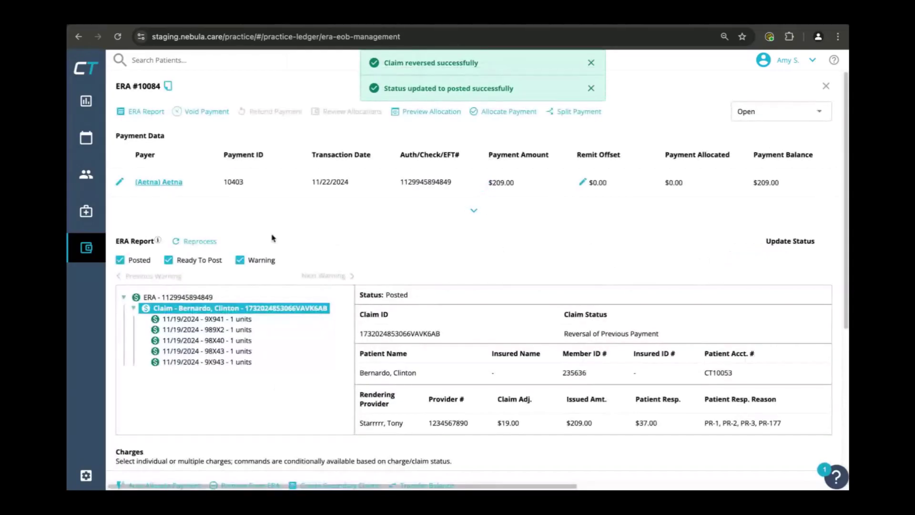